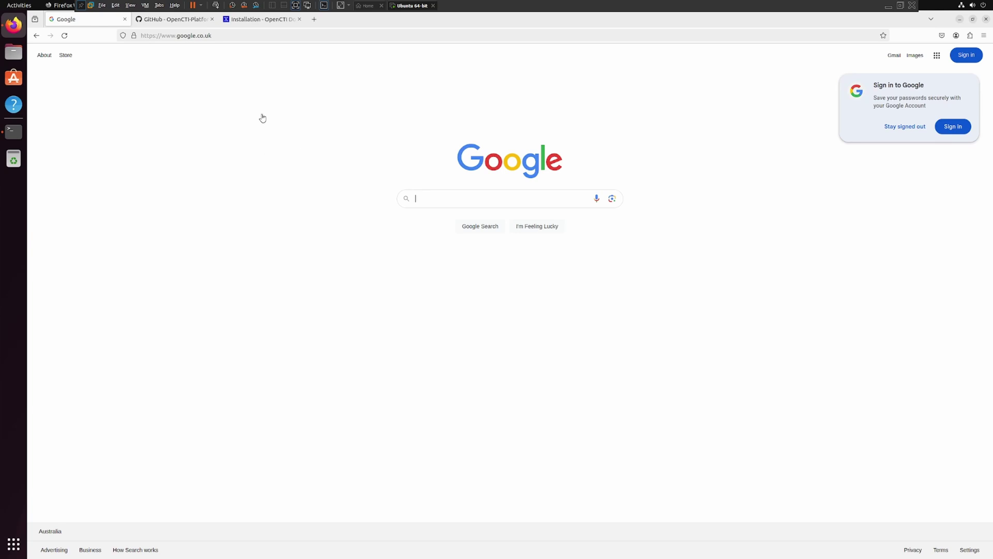
# - Switch Firefox to the 'GitHub - OpenCTI-Platform' repository tab
pyautogui.click(173, 21)
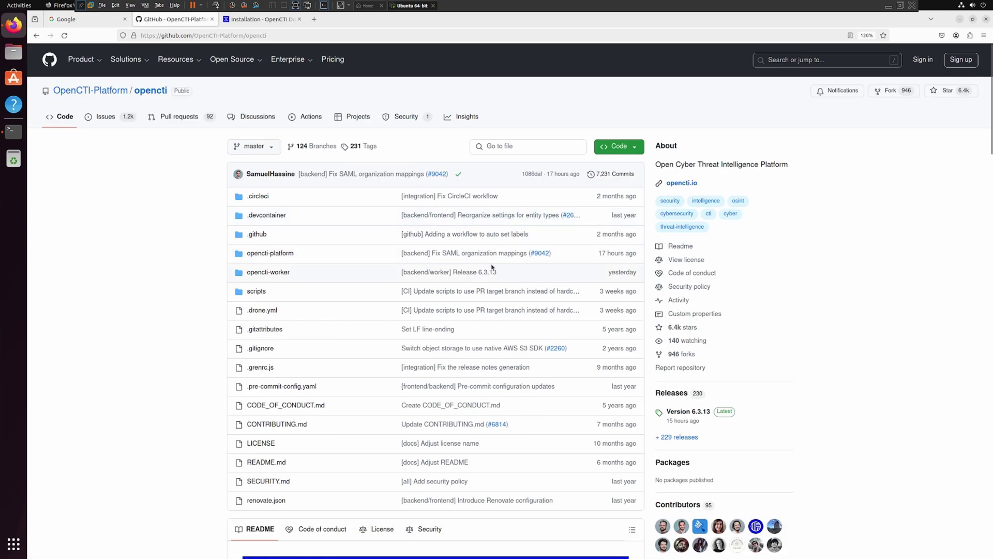
# - Scroll the README to Installation and follow the 'Use Docker' link to the docs
pyautogui.scroll(-3, 492, 266)
pyautogui.scroll(-5, 491, 266)
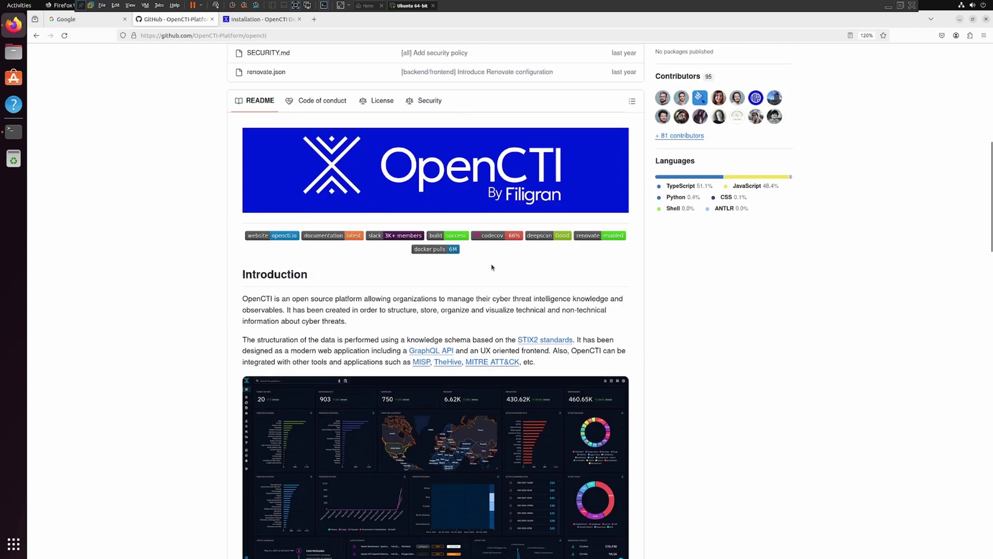
pyautogui.scroll(6, 492, 267)
pyautogui.scroll(-7, 492, 267)
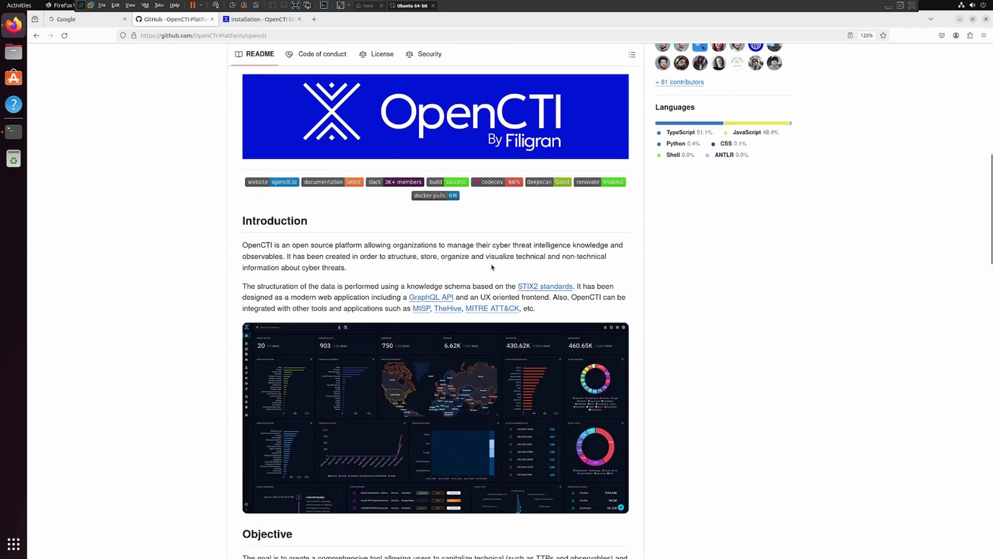
pyautogui.scroll(-6, 491, 267)
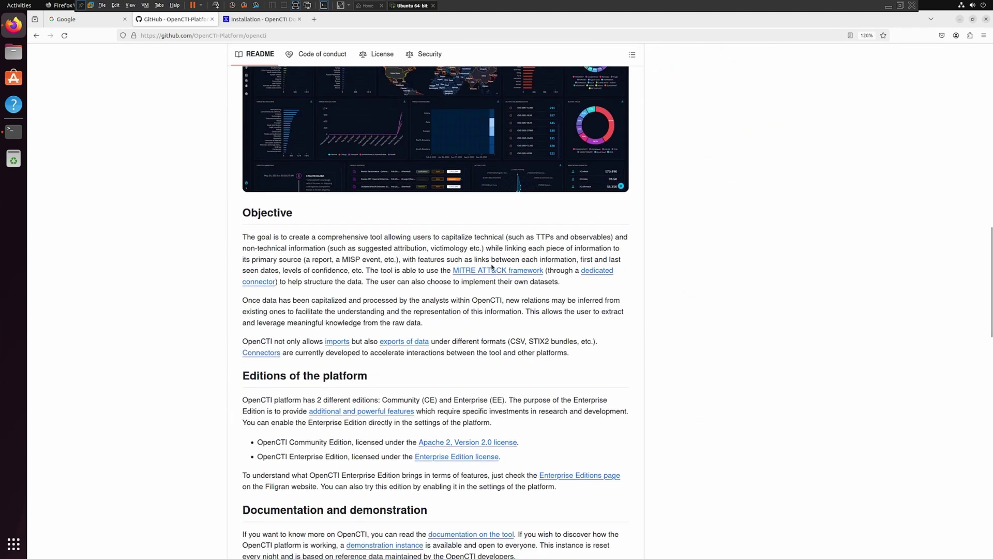
pyautogui.scroll(-4, 492, 266)
pyautogui.scroll(-3, 492, 265)
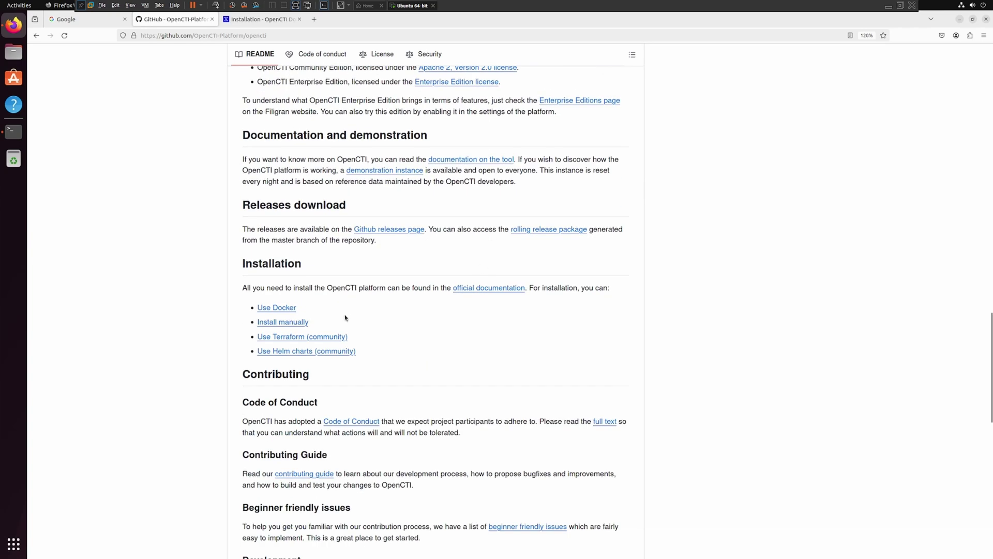
pyautogui.scroll(-4, 368, 319)
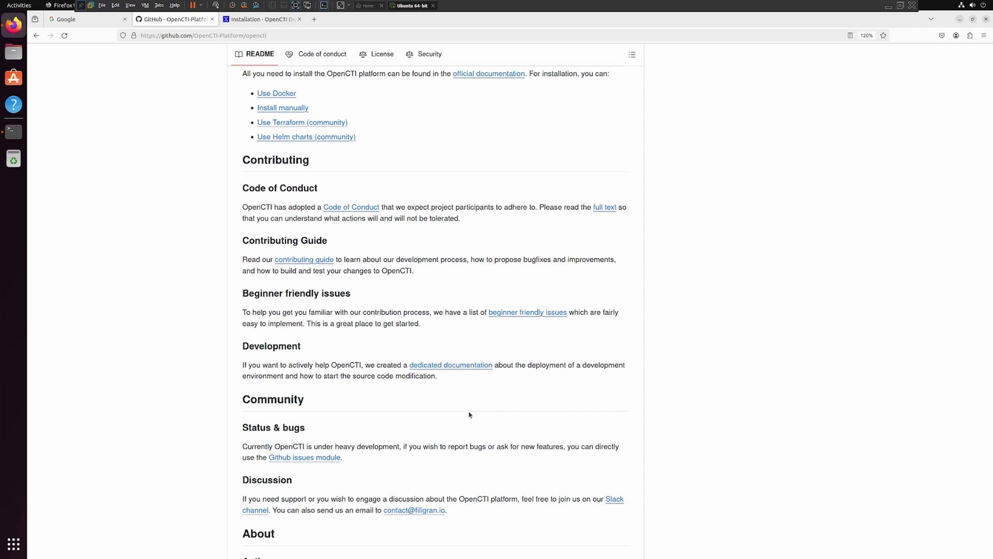
pyautogui.scroll(15, 519, 402)
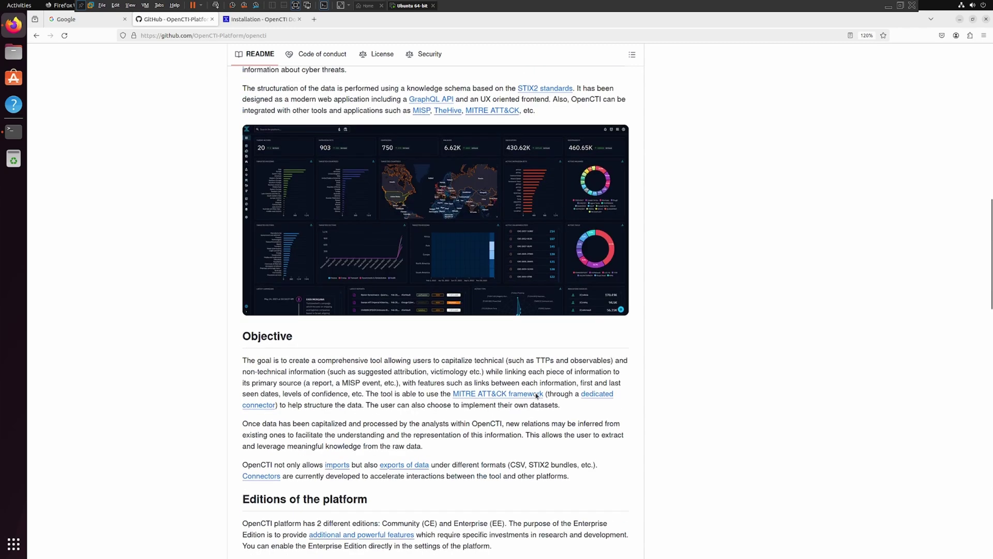
pyautogui.scroll(-9, 536, 396)
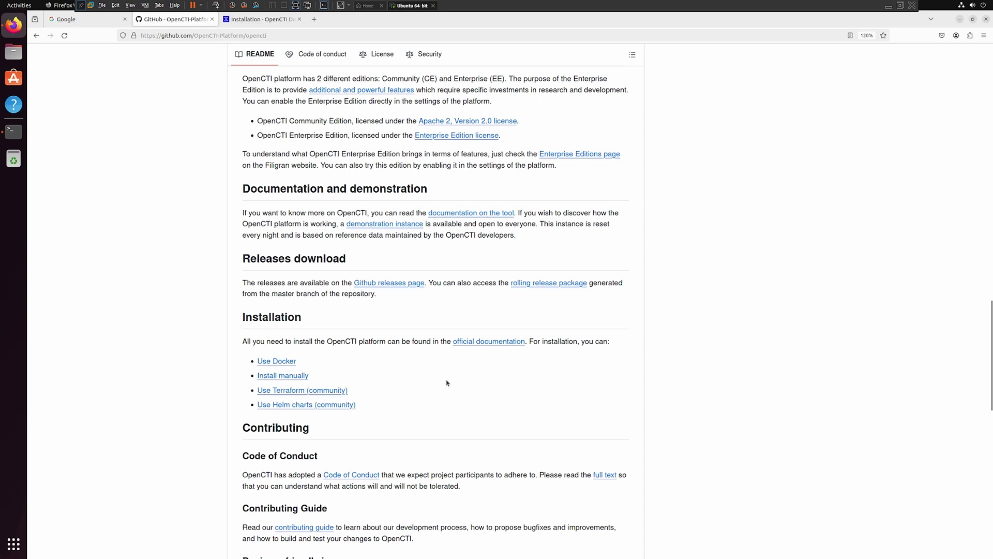
pyautogui.click(286, 362)
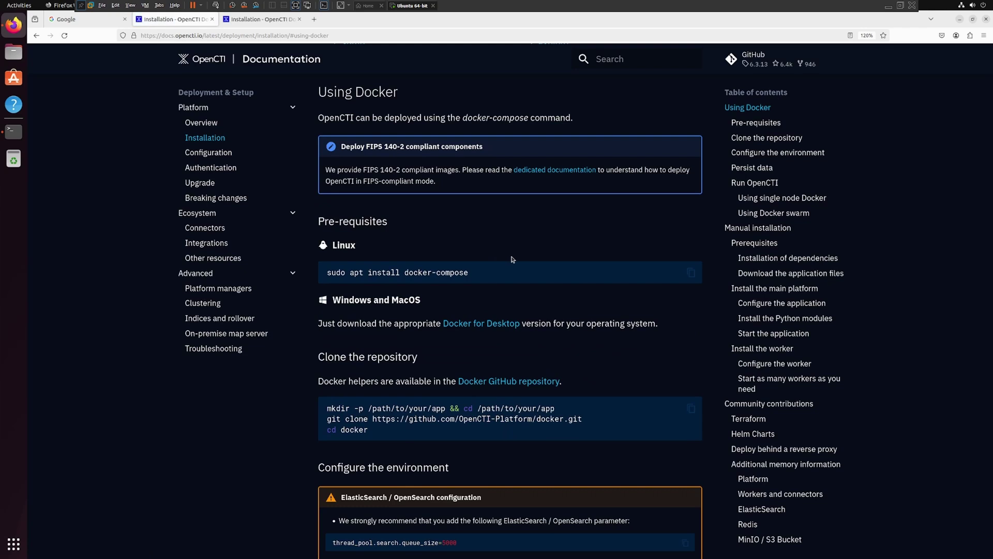
# - Read the docker-compose prerequisite, git clone commands and environment steps in the Using Docker docs
pyautogui.click(36, 35)
pyautogui.click(237, 19)
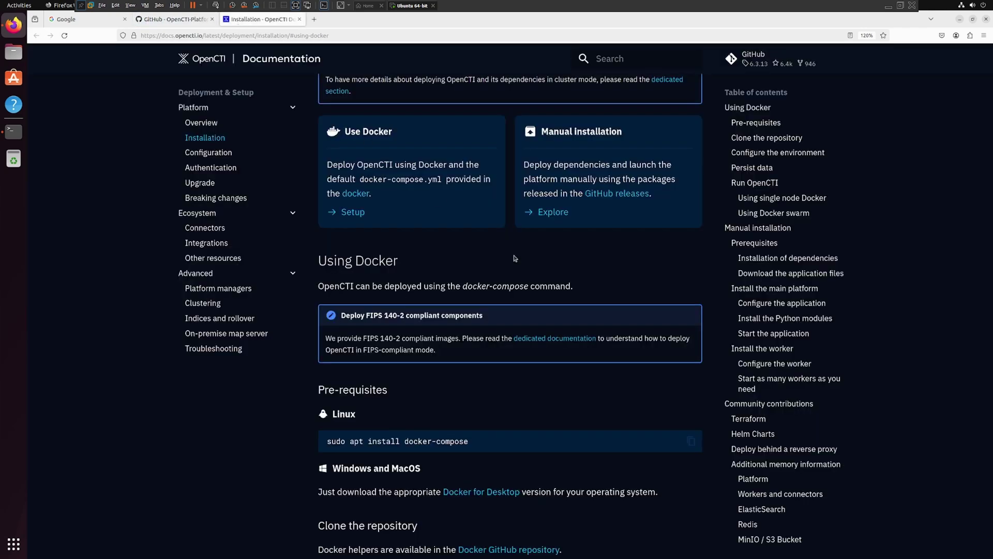
pyautogui.scroll(5, 515, 260)
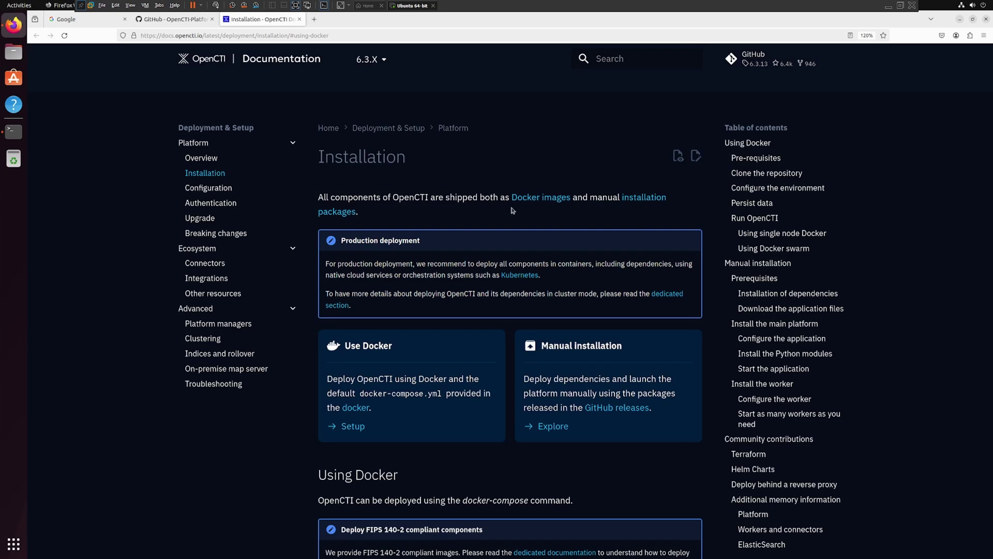
pyautogui.scroll(-1, 512, 211)
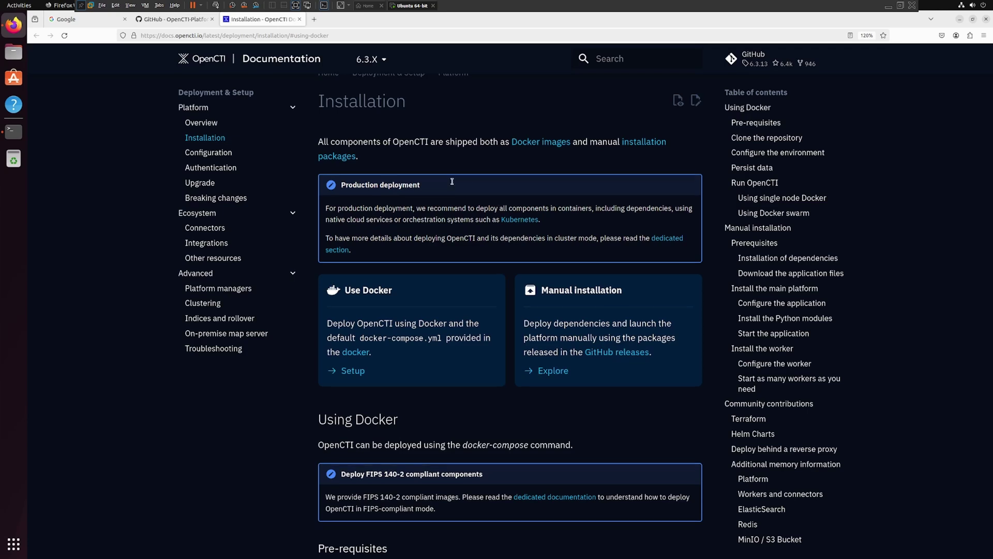
pyautogui.scroll(-1, 452, 185)
pyautogui.scroll(-5, 406, 305)
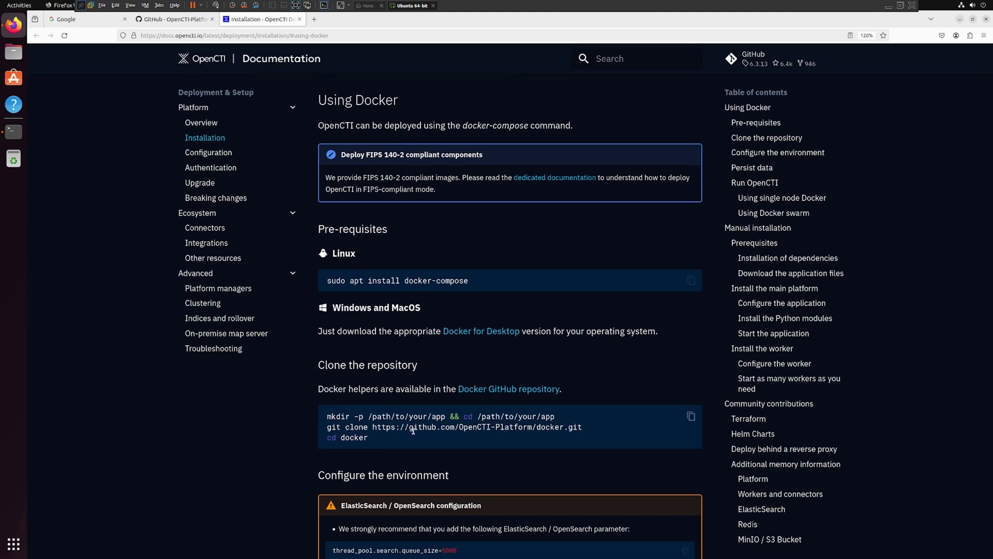
pyautogui.scroll(-1, 344, 270)
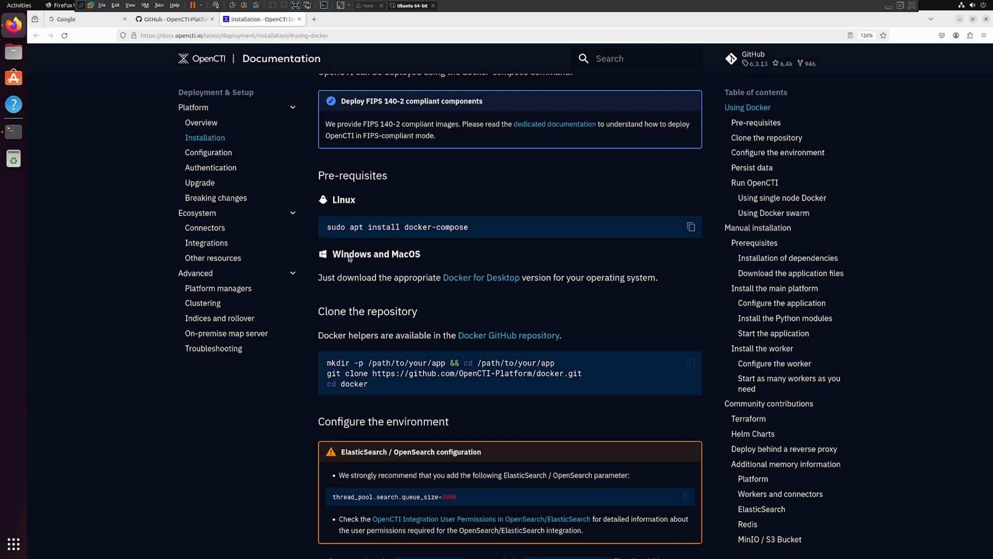
pyautogui.scroll(-4, 470, 383)
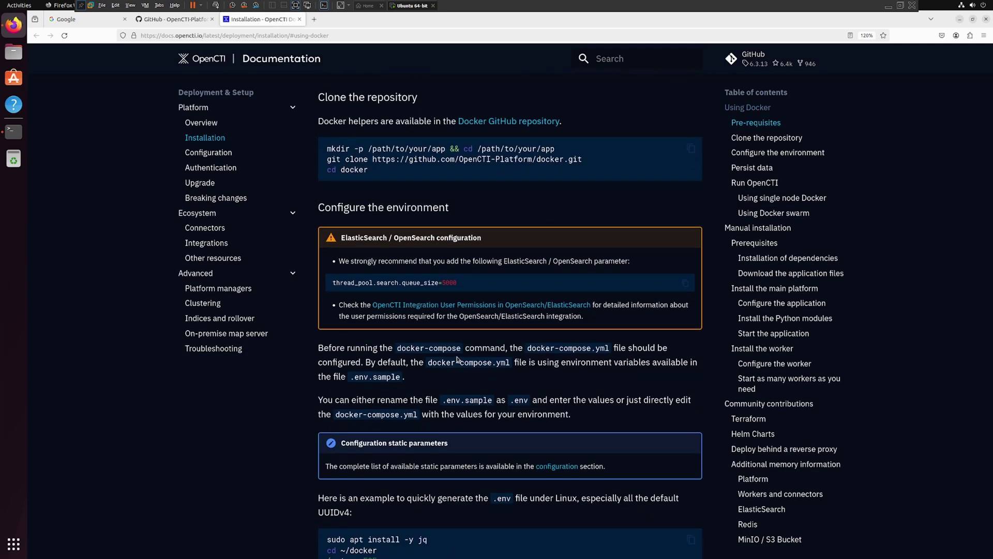
pyautogui.scroll(-2, 457, 359)
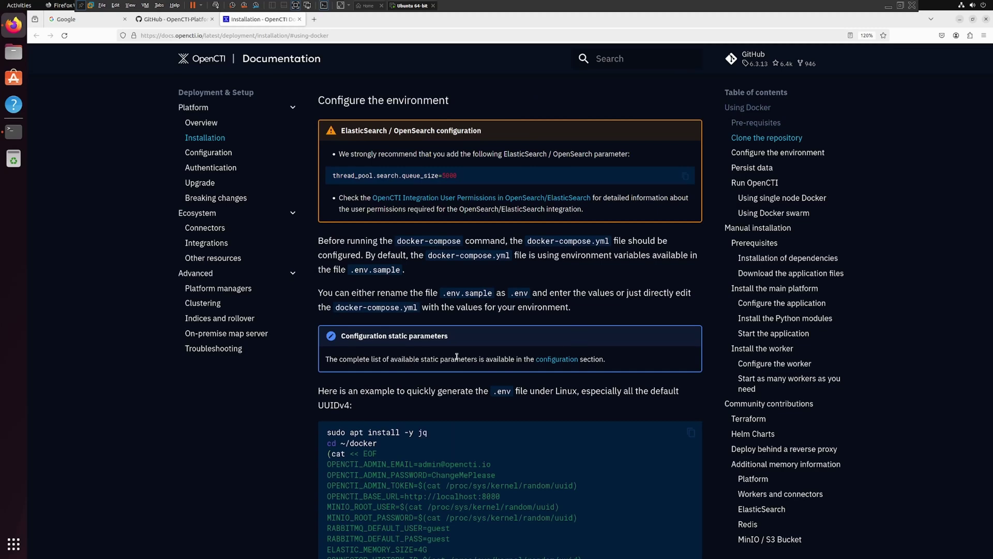
pyautogui.scroll(2, 457, 357)
pyautogui.scroll(3, 457, 357)
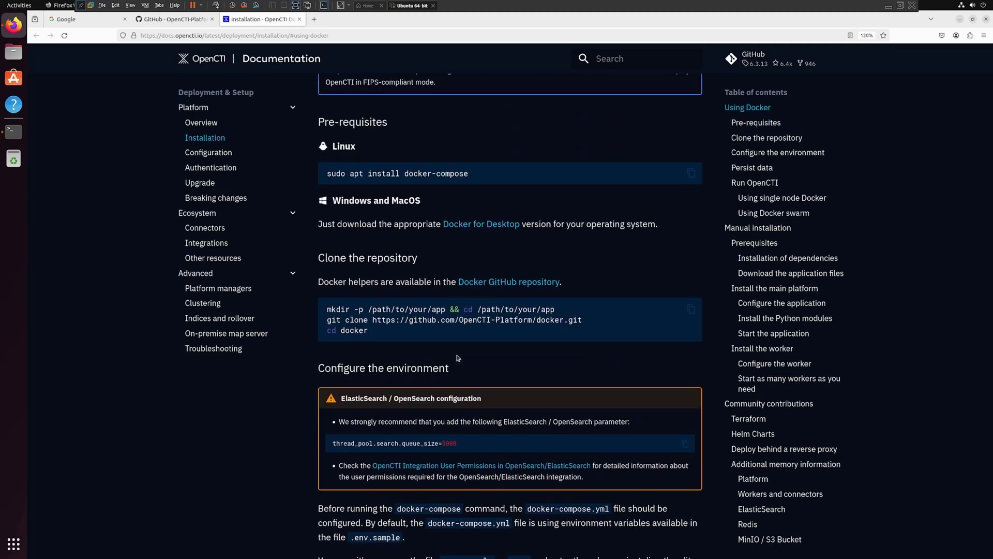
# - Open a terminal and copy the docs' apt docker-compose install command
pyautogui.click(22, 140)
pyautogui.moveTo(716, 40); pyautogui.dragTo(708, 84)
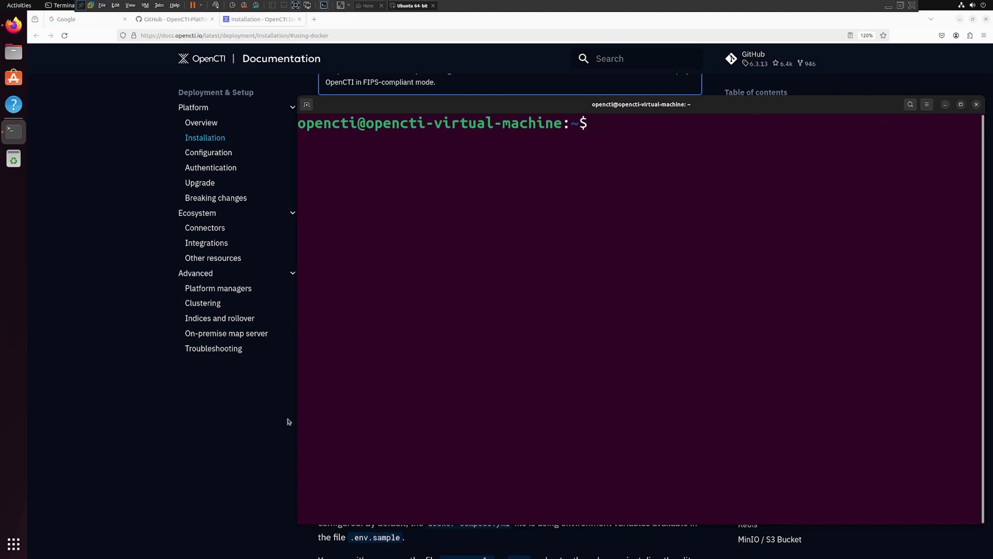
pyautogui.click(211, 452)
pyautogui.moveTo(327, 173); pyautogui.dragTo(524, 187)
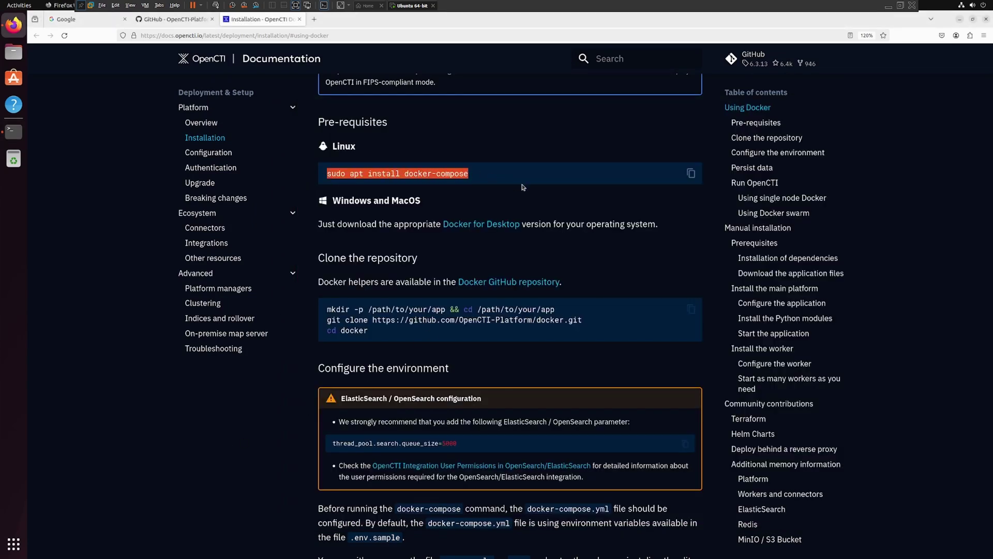
pyautogui.click(692, 173)
# - Paste and run the install command in the terminal, confirming the packages with Y
pyautogui.click(14, 131)
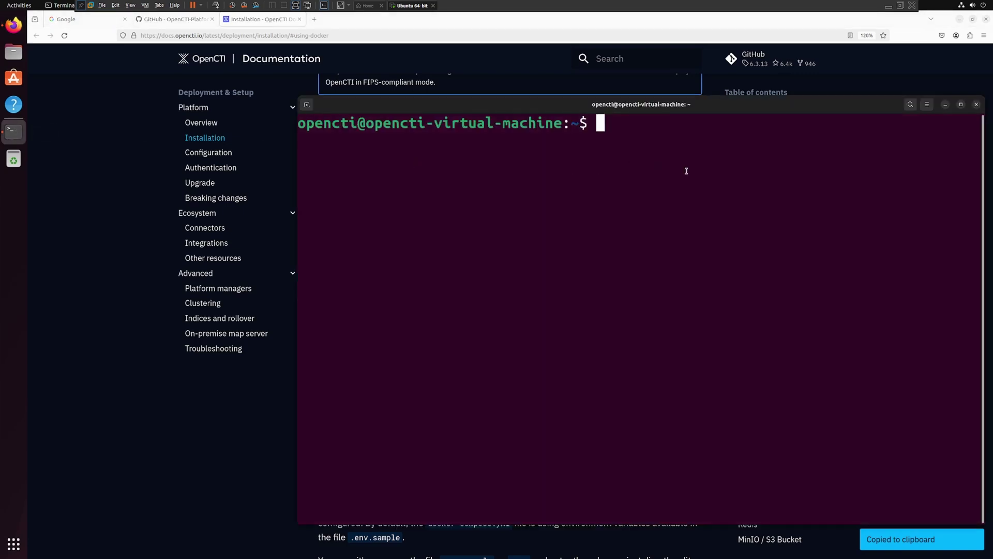
pyautogui.rightClick(687, 172)
pyautogui.click(719, 197)
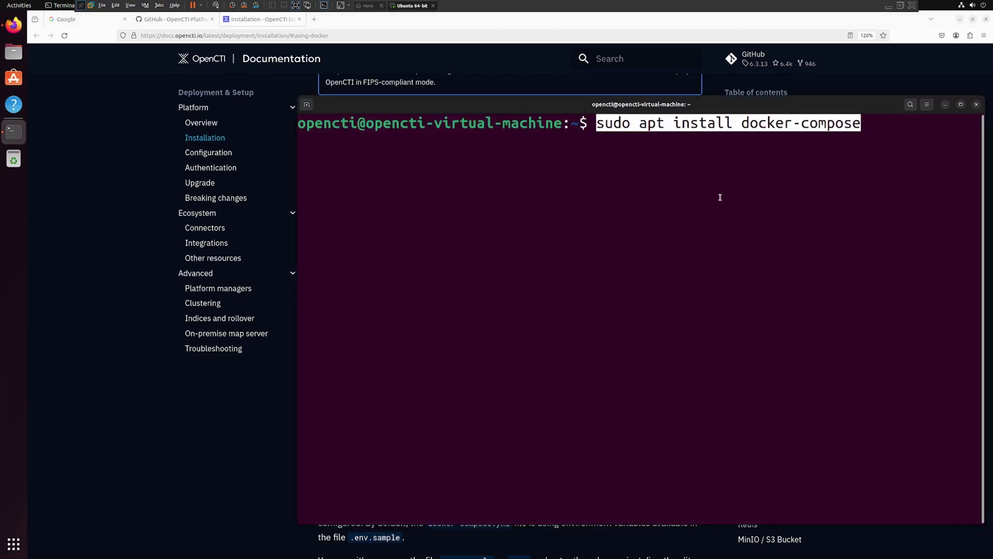
pyautogui.press('Return')
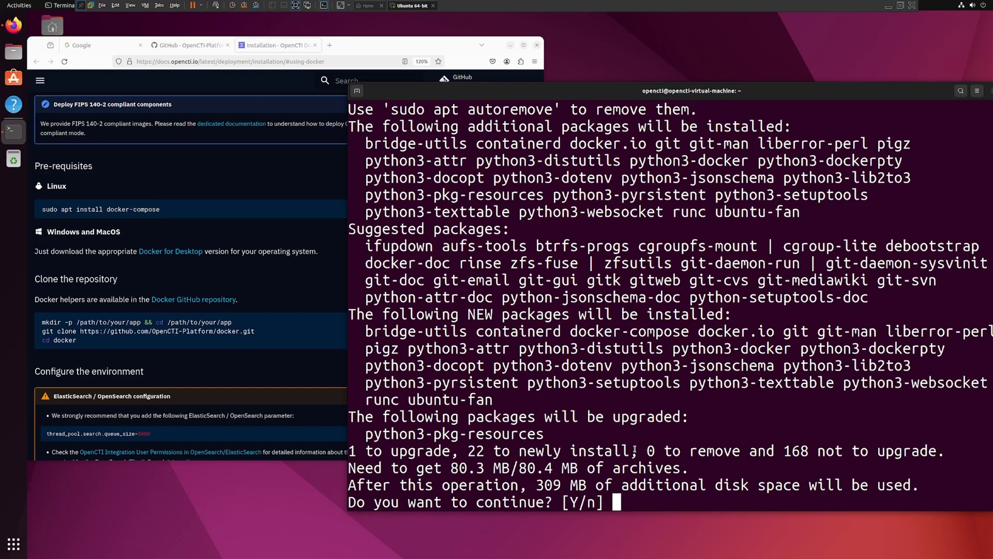
pyautogui.write('Y')
pyautogui.press('Return')
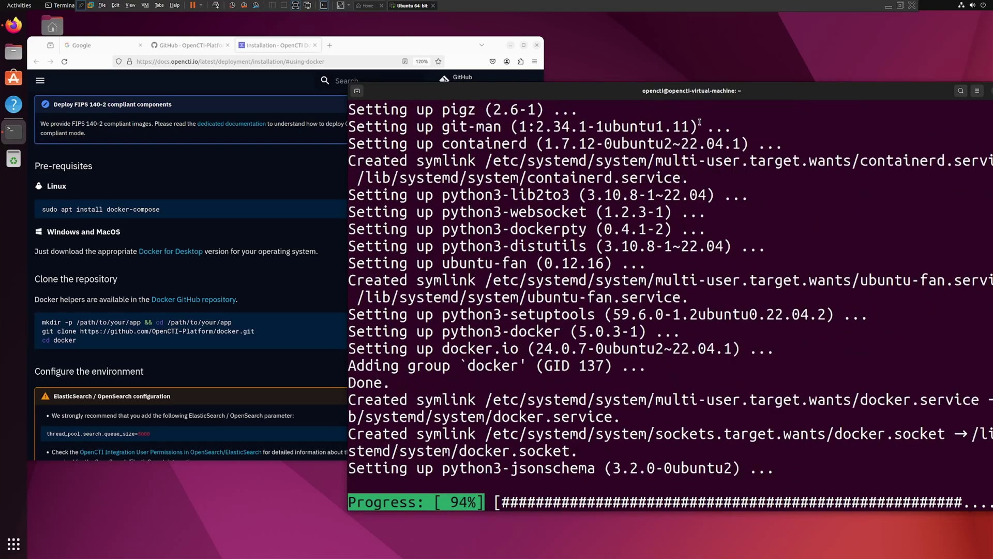
pyautogui.moveTo(805, 93); pyautogui.dragTo(756, 45)
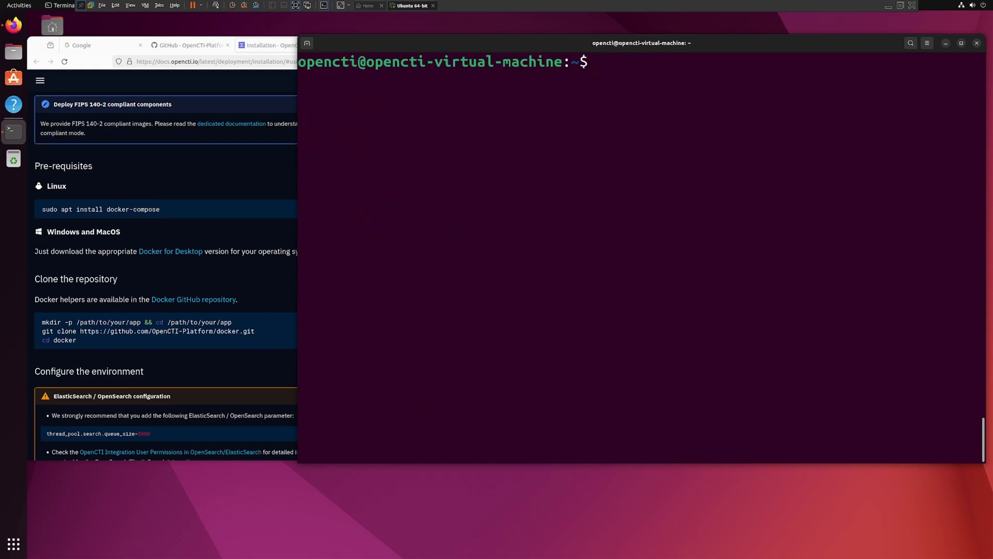
# - Create the /opt/opencti folder with sudo mkdir and move into it
pyautogui.write('cd /opt/')
pyautogui.press('Return')
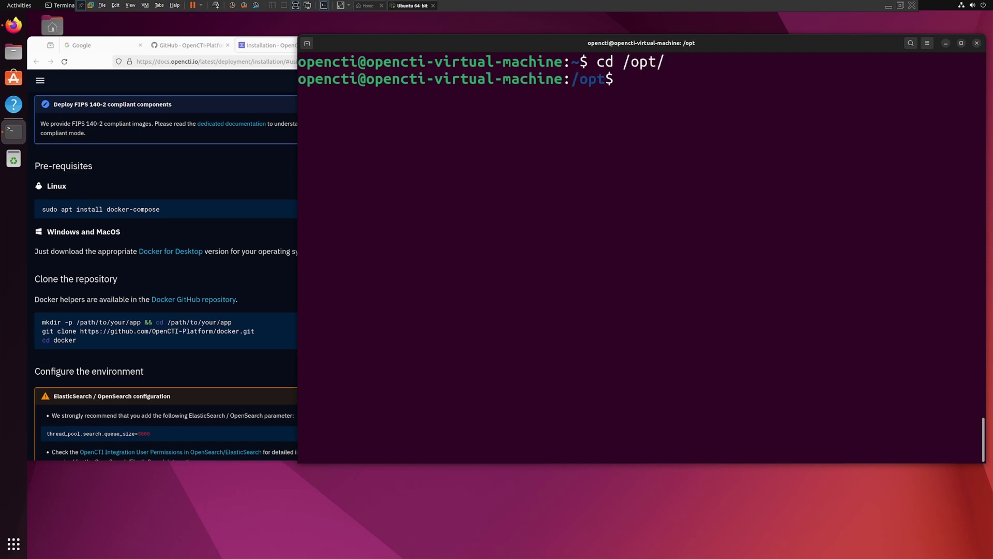
pyautogui.write('sudo mkdir ')
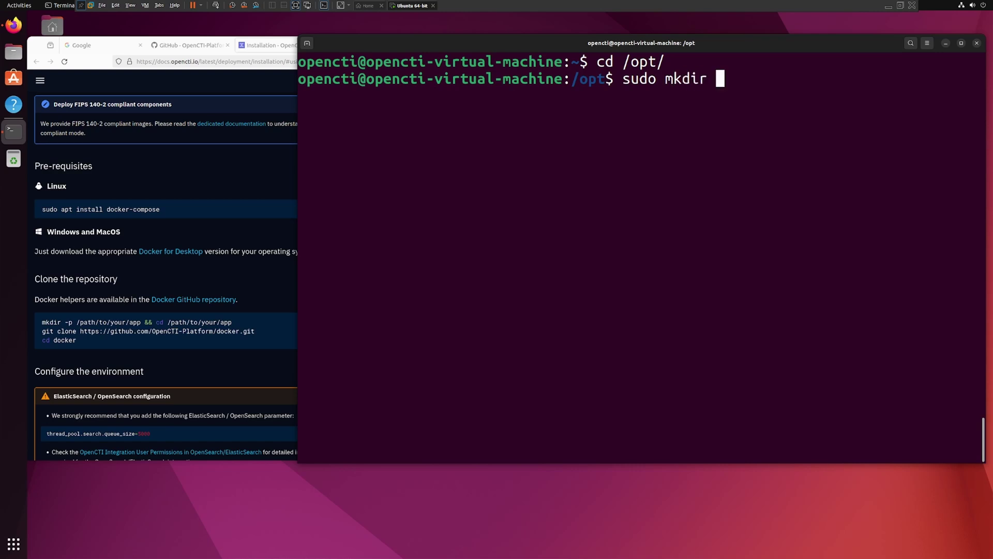
pyautogui.write('opencti')
pyautogui.press('Return')
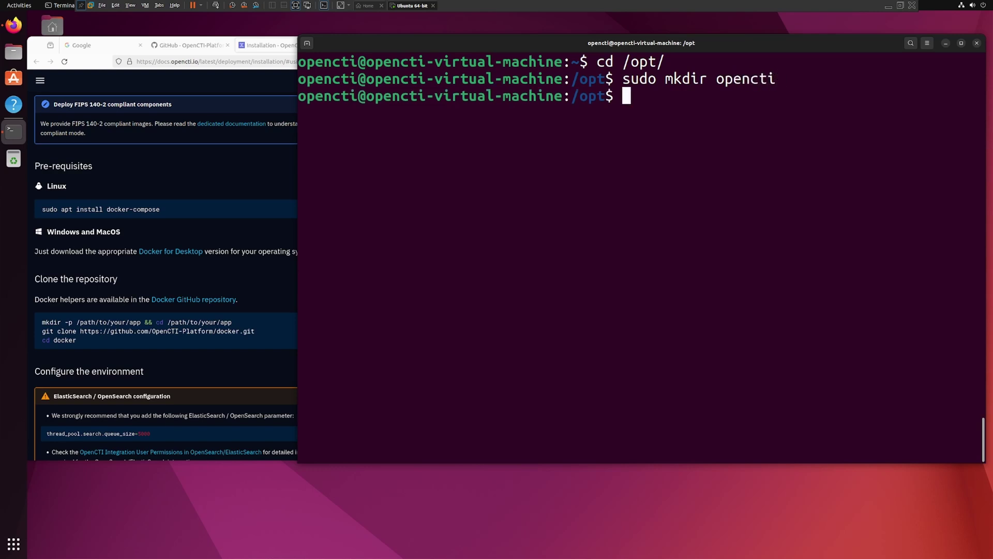
pyautogui.write('cd op')
pyautogui.press('Tab')
pyautogui.press('Return')
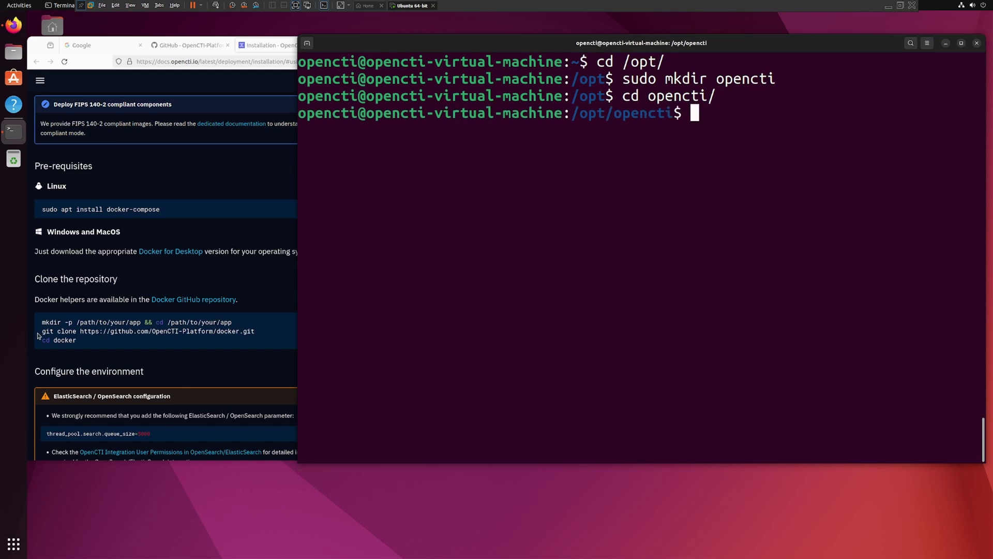
# - Run the docs' git clone command with sudo, then list the folder with ls -l
pyautogui.click(246, 293)
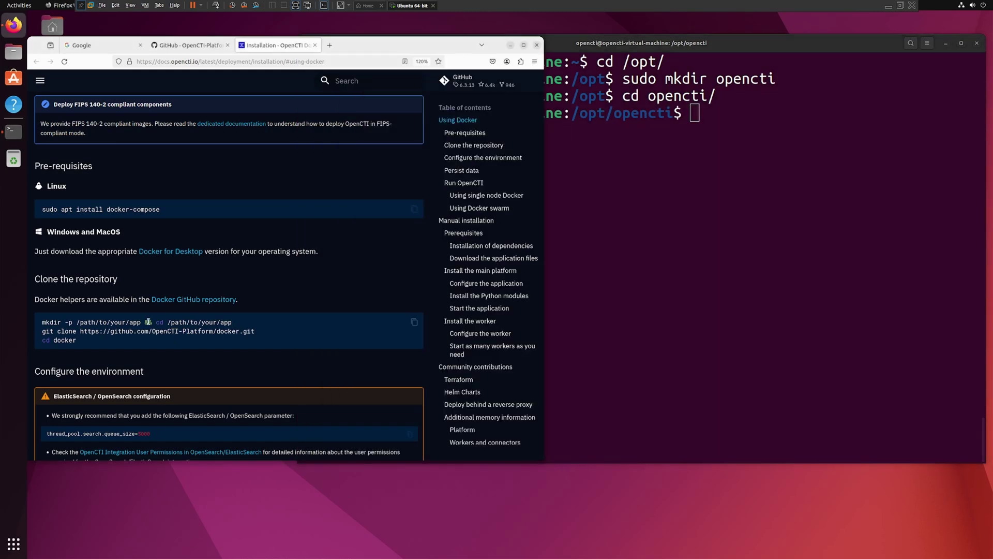
pyautogui.moveTo(51, 331); pyautogui.dragTo(265, 335)
pyautogui.rightClick(236, 333)
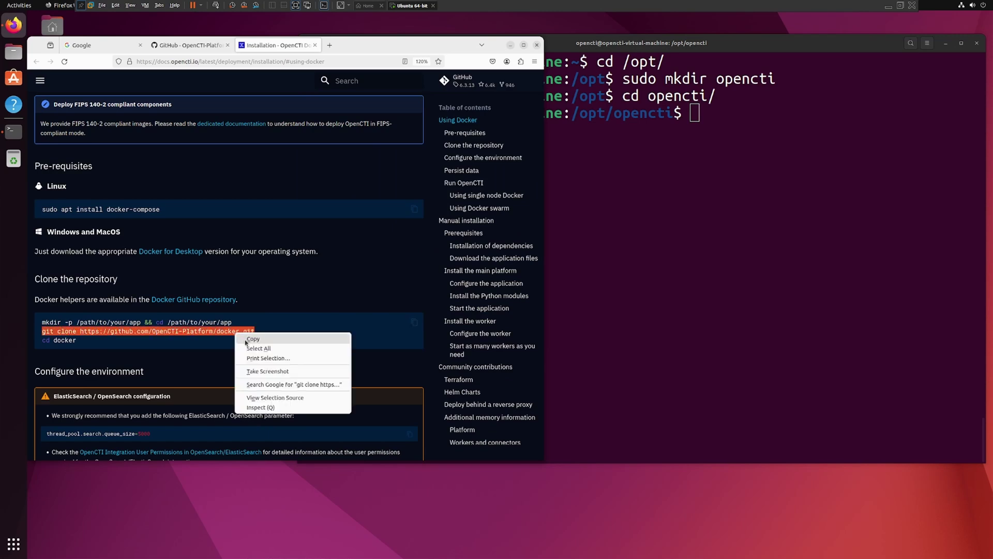
pyautogui.click(253, 338)
pyautogui.click(648, 224)
pyautogui.write('sudo')
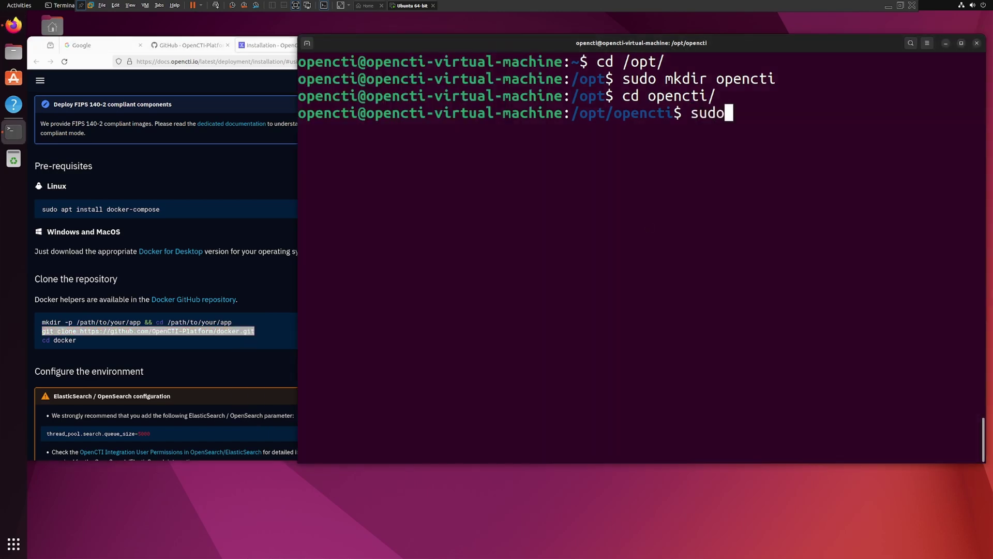
pyautogui.rightClick(798, 166)
pyautogui.click(814, 190)
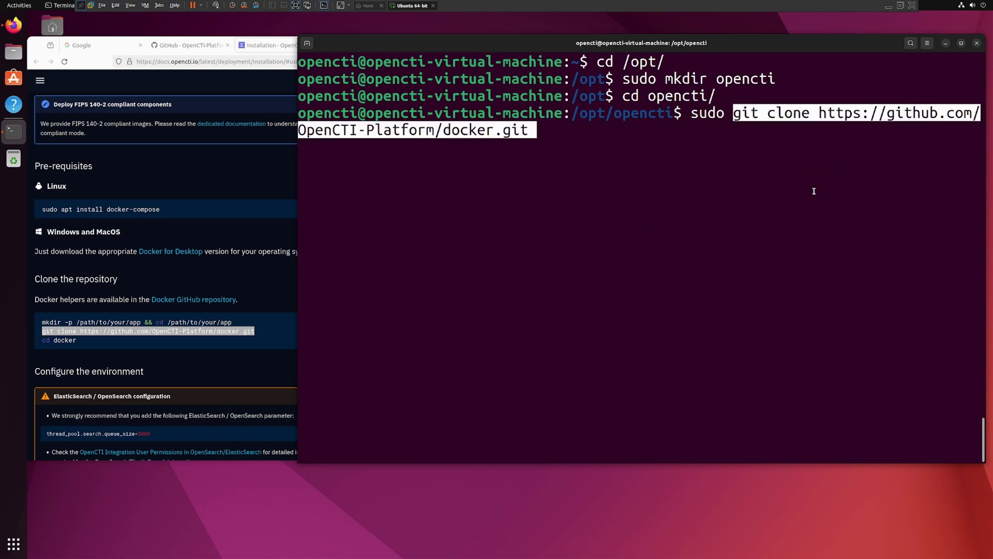
pyautogui.press('Return')
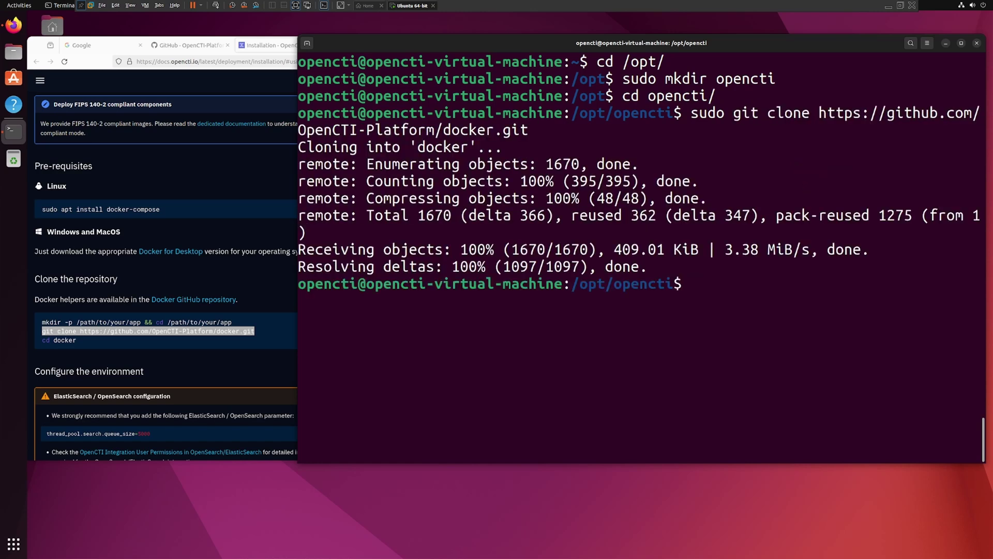
pyautogui.write('ls -l')
pyautogui.press('Return')
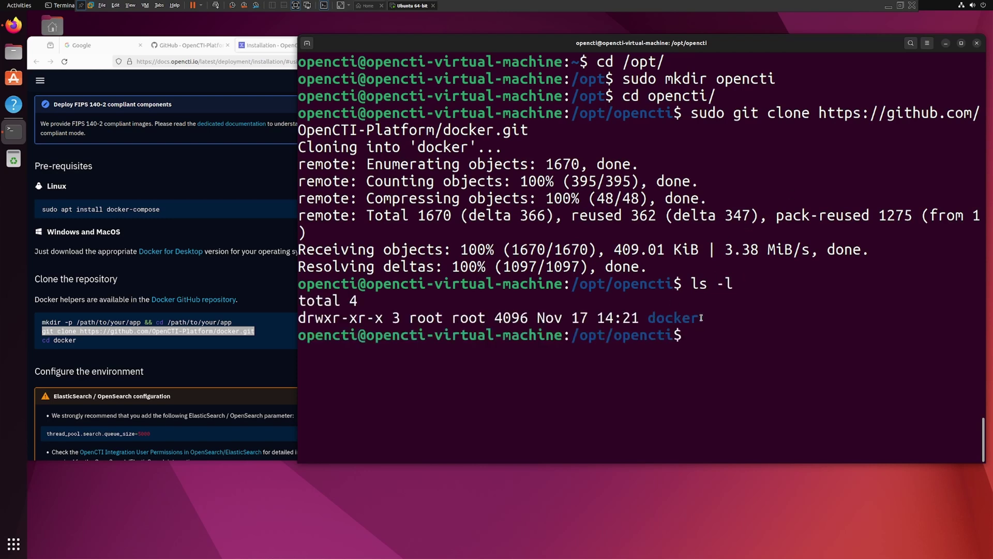
# - Enter the docker/ folder and list all its files with ls -la
pyautogui.write('cd do')
pyautogui.press('Tab')
pyautogui.press('Return')
pyautogui.write('ls -la')
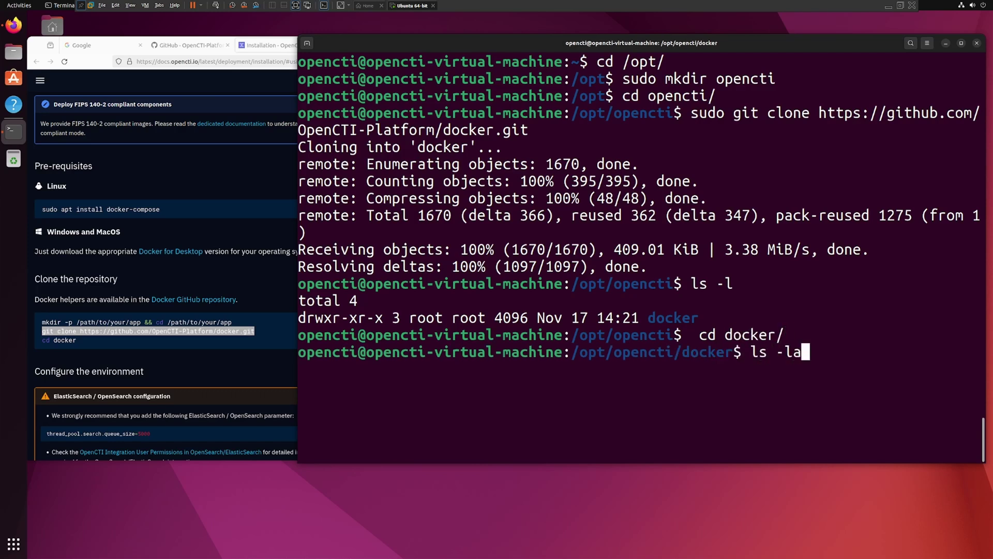
pyautogui.press('Return')
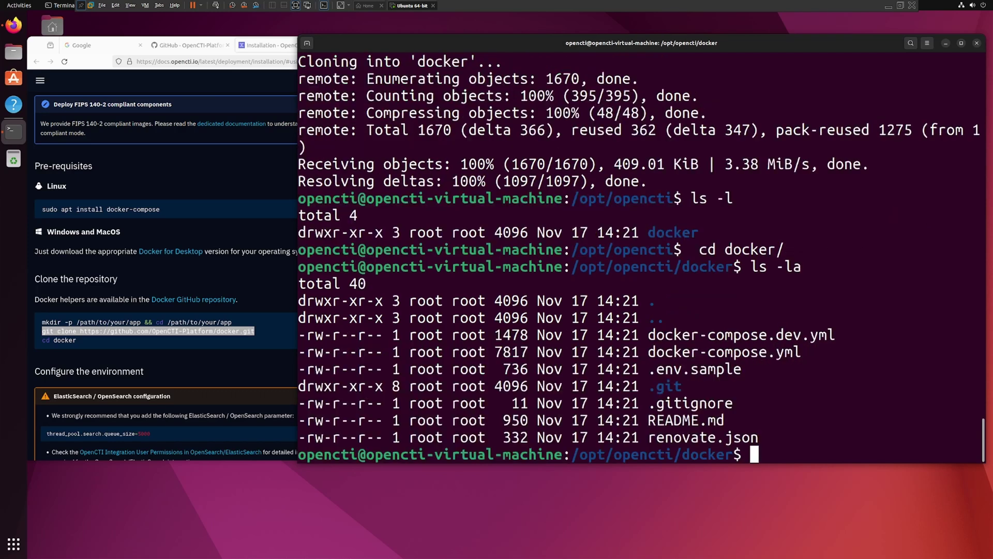
pyautogui.press('Return')
pyautogui.press('Return')
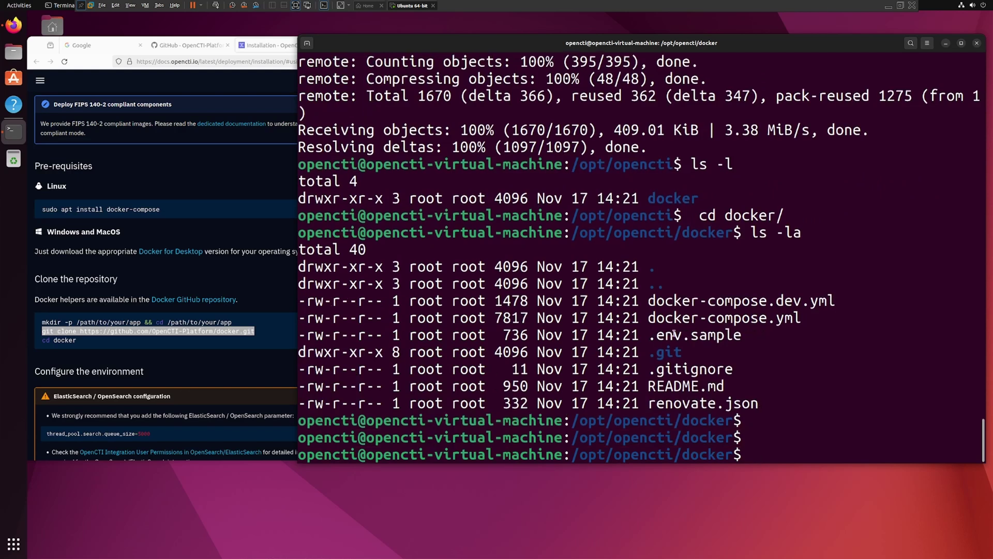
# - Highlight .env.sample and docker-compose.yml in the directory listing
pyautogui.moveTo(649, 336); pyautogui.dragTo(745, 336)
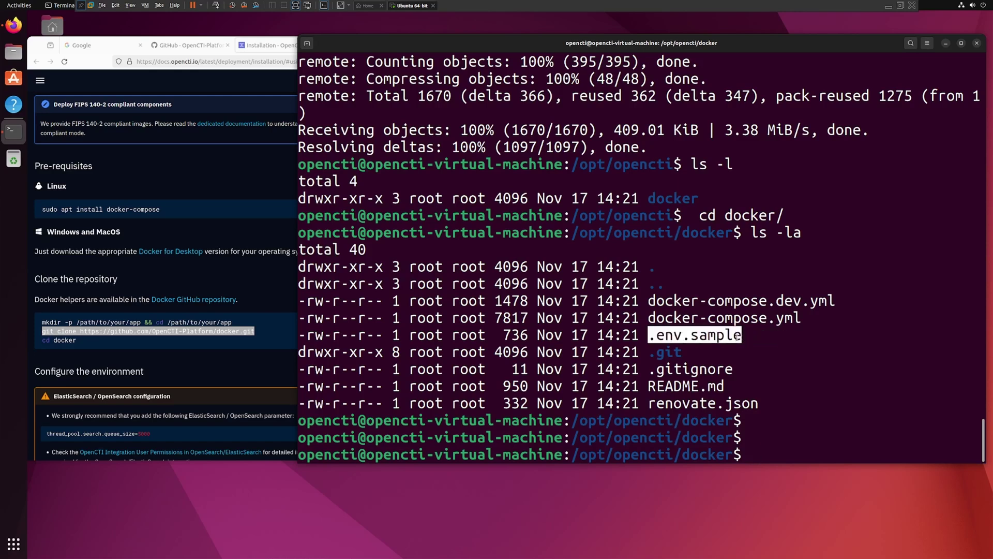
pyautogui.moveTo(650, 317); pyautogui.dragTo(802, 318)
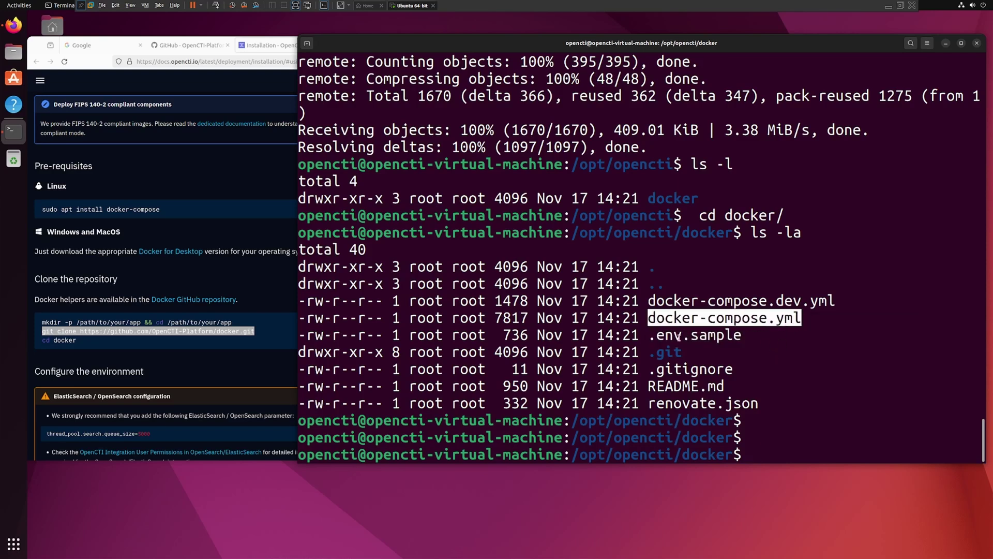
pyautogui.moveTo(650, 339); pyautogui.dragTo(743, 336)
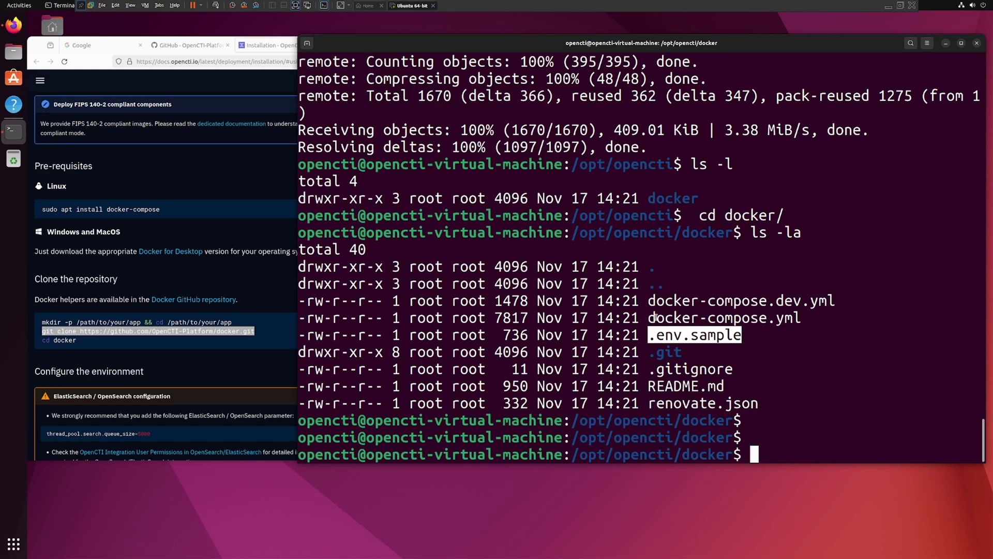
pyautogui.moveTo(649, 317); pyautogui.dragTo(799, 319)
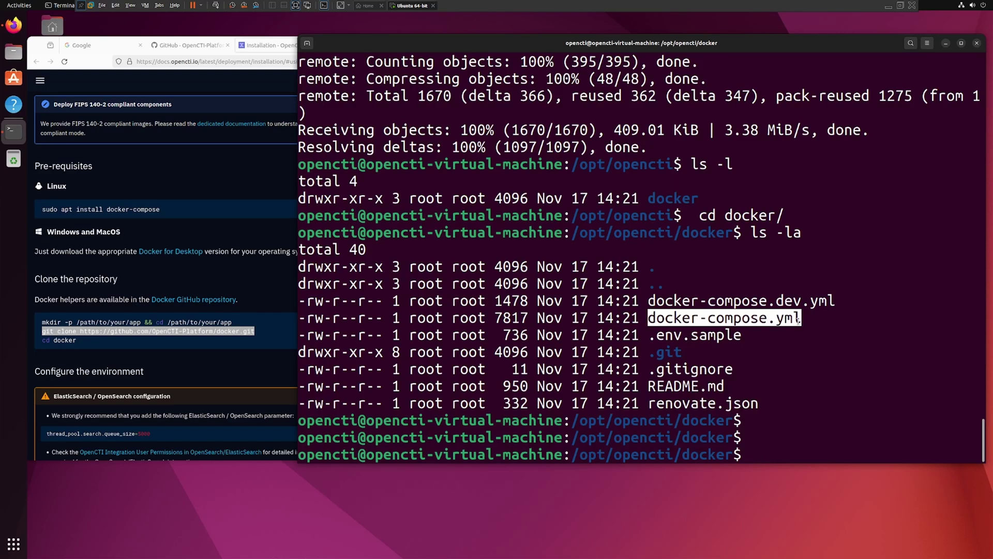
pyautogui.click(798, 319)
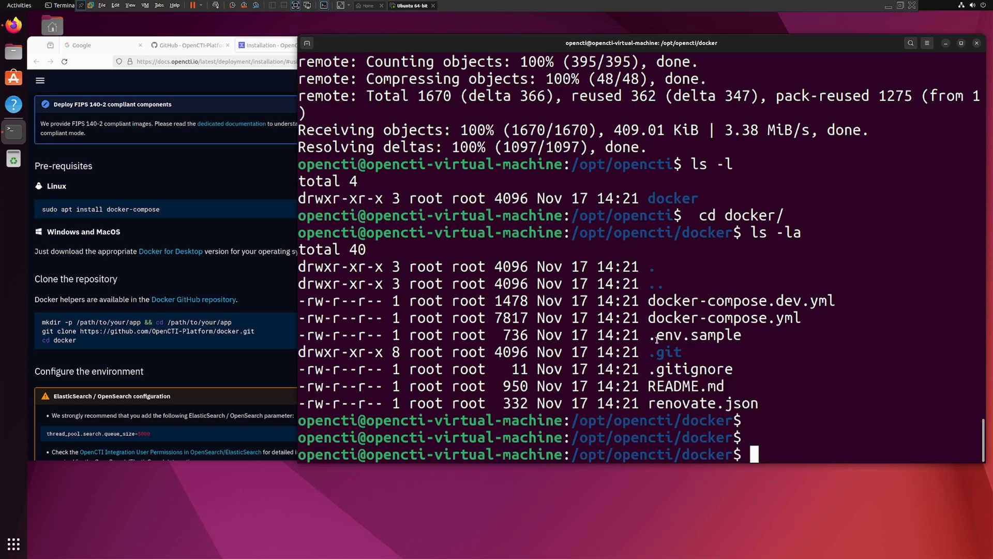
pyautogui.moveTo(650, 336); pyautogui.dragTo(741, 337)
pyautogui.click(802, 398)
pyautogui.click(13, 51)
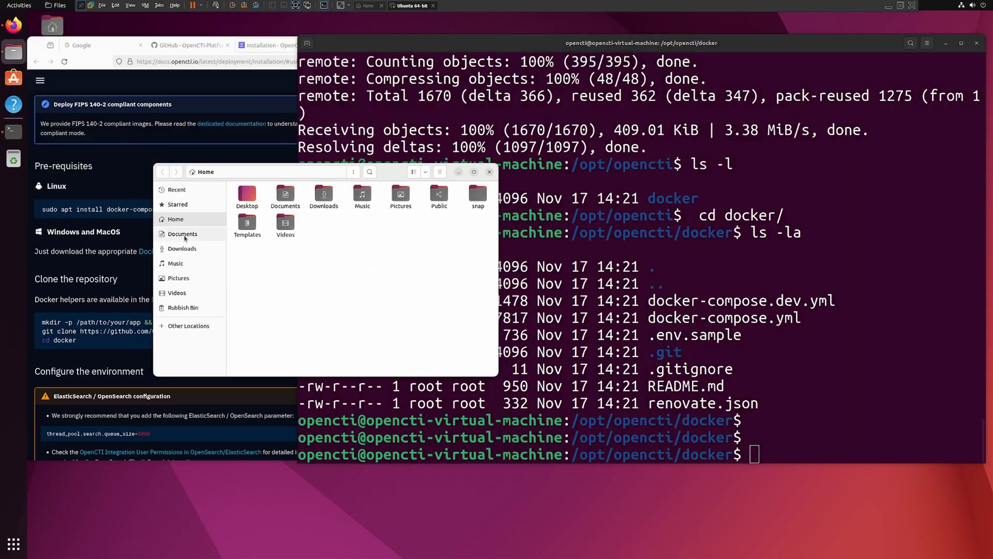
# - Show Downloads in Files and open a terminal there from the background menu
pyautogui.click(183, 249)
pyautogui.rightClick(299, 208)
pyautogui.click(260, 212)
pyautogui.rightClick(331, 229)
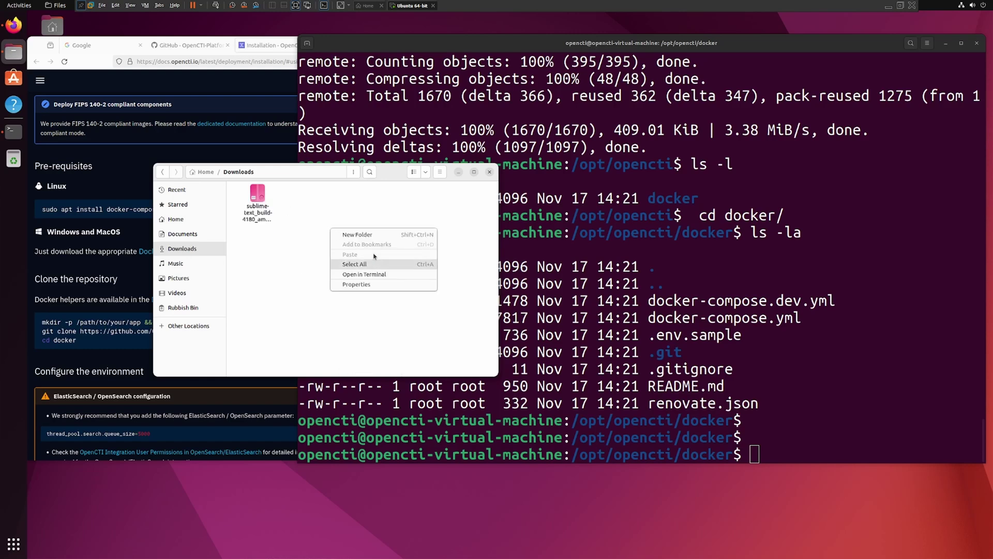
pyautogui.click(369, 274)
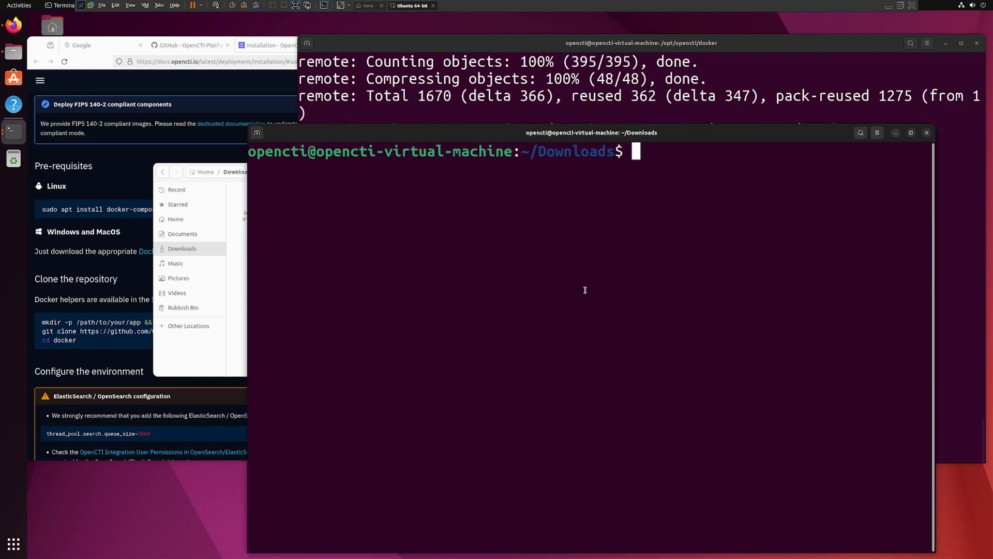
# - Install sublime-text_build-4180_amd64.deb with sudo dpkg -i
pyautogui.write('sudo dpk')
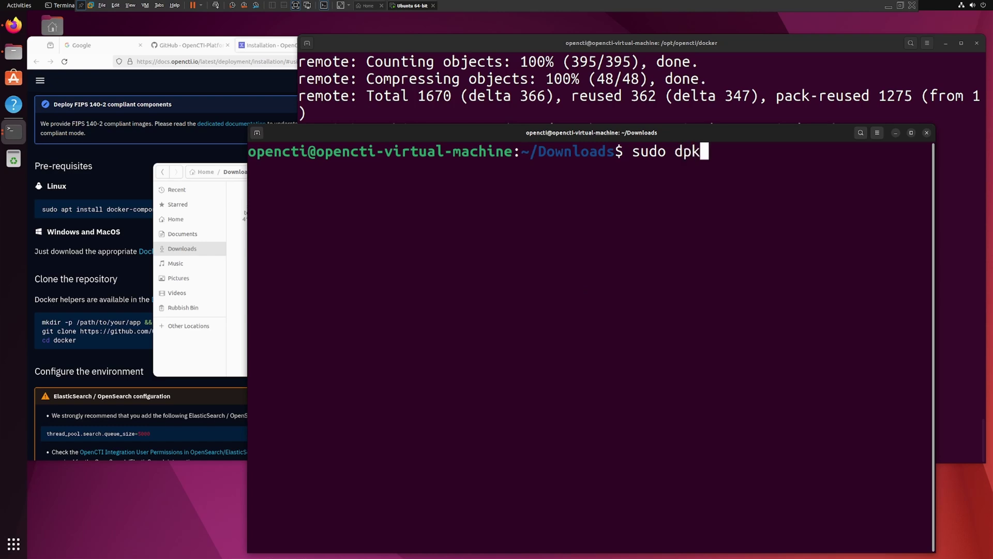
pyautogui.write('g -i su')
pyautogui.press('Tab')
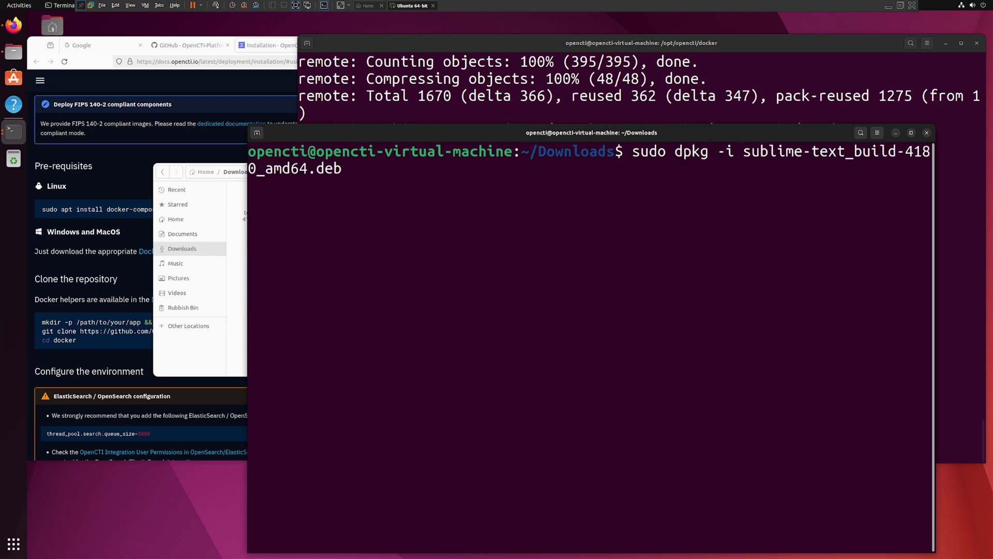
pyautogui.press('Return')
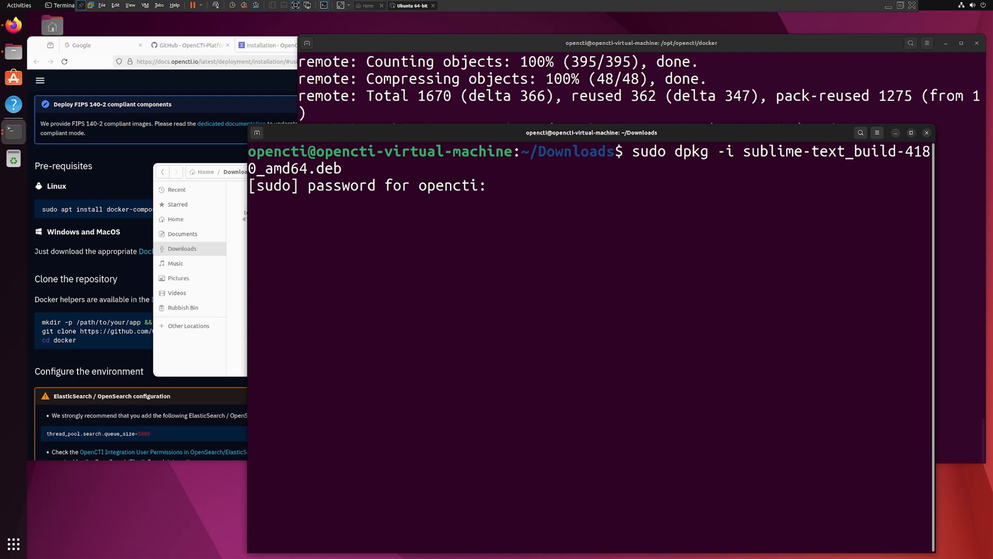
pyautogui.press('Return')
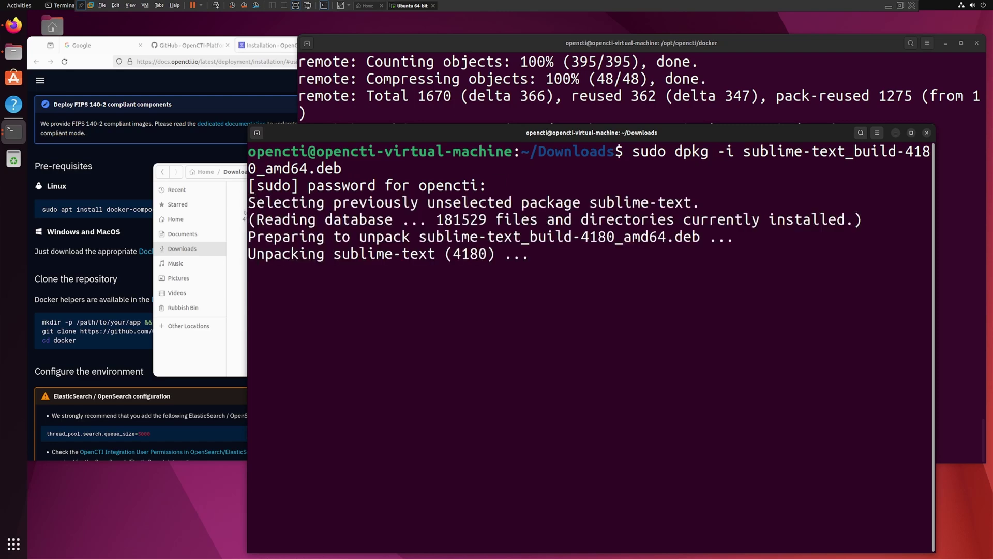
pyautogui.press('Return')
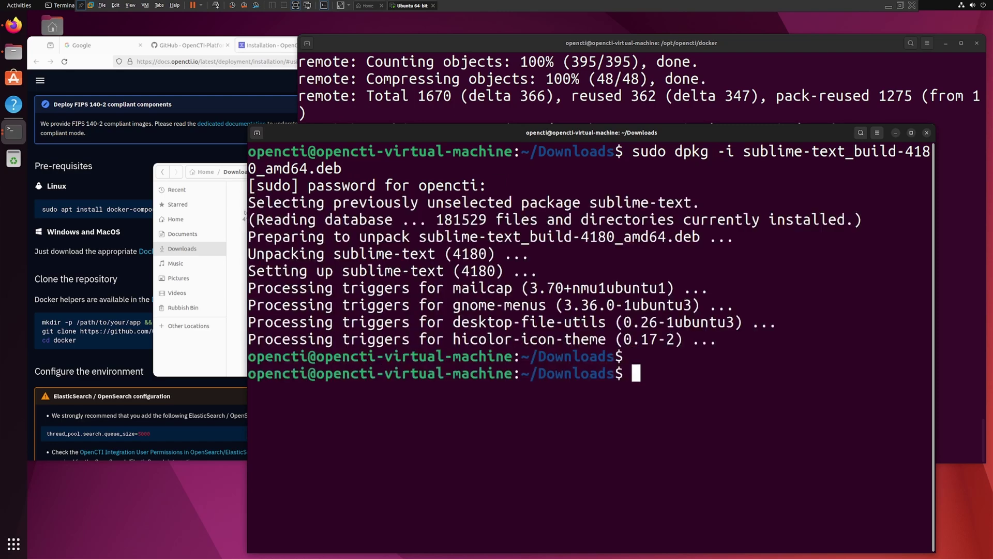
pyautogui.press('Return')
# - Launch Sublime Text with subl, then close it and the Downloads terminal
pyautogui.write('su')
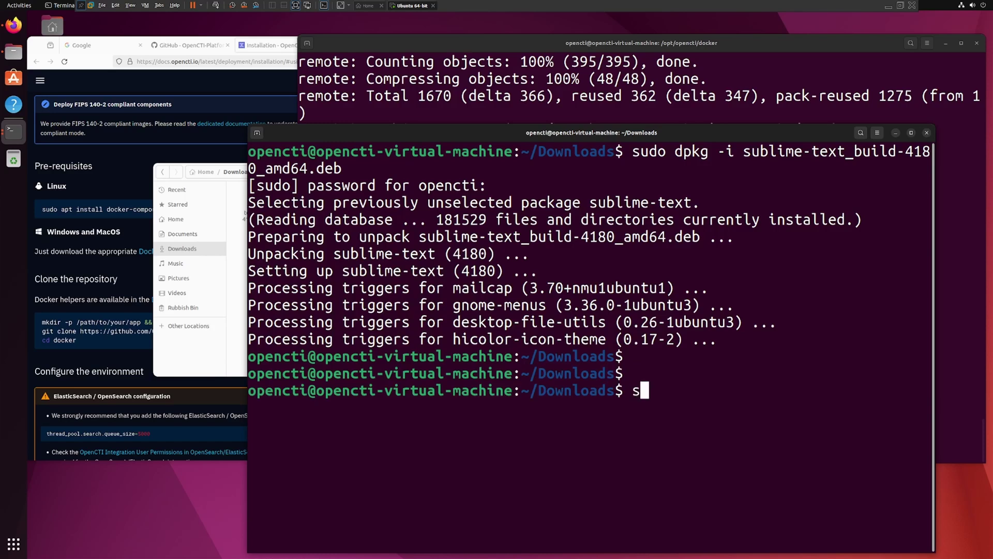
pyautogui.write('bl')
pyautogui.press('Return')
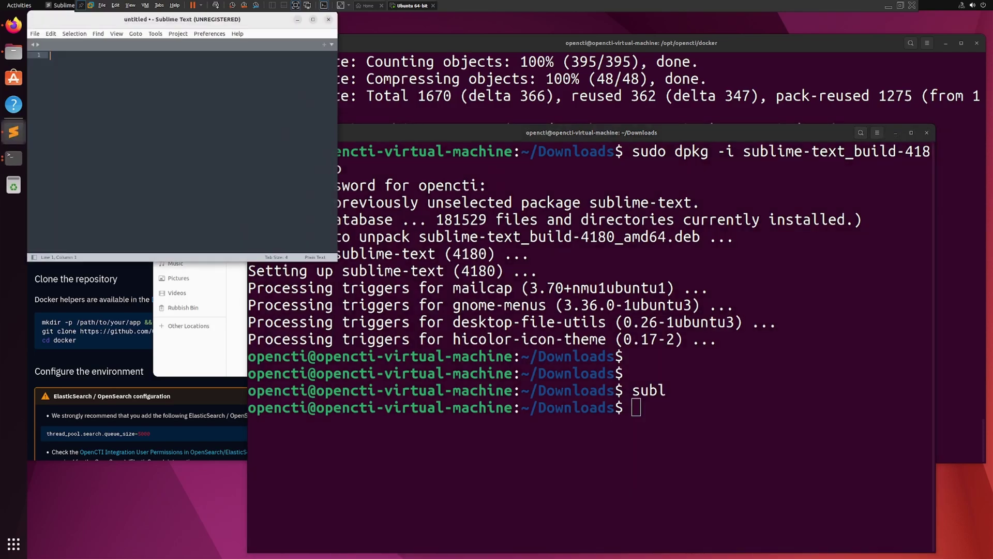
pyautogui.click(328, 19)
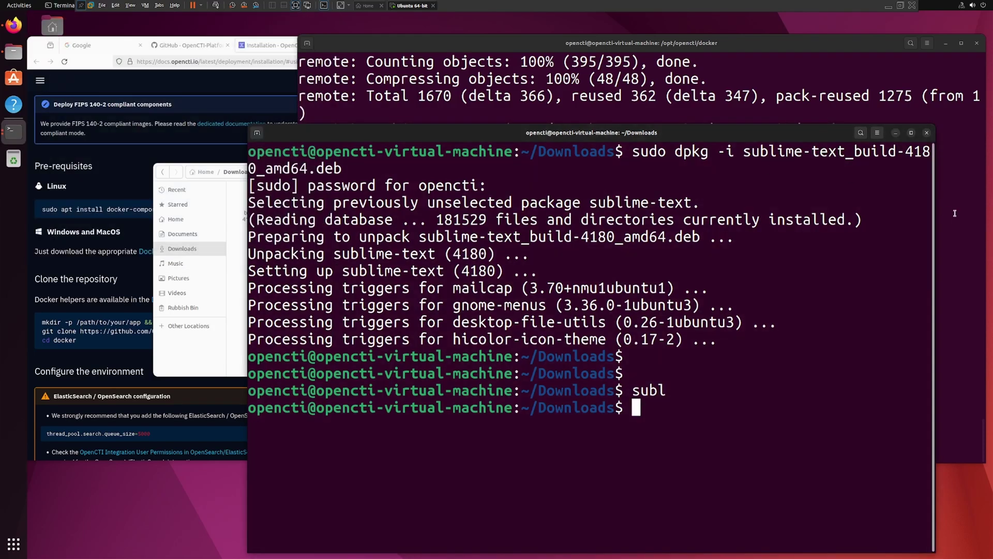
pyautogui.click(927, 132)
pyautogui.click(791, 364)
pyautogui.moveTo(648, 334); pyautogui.dragTo(743, 335)
pyautogui.click(804, 365)
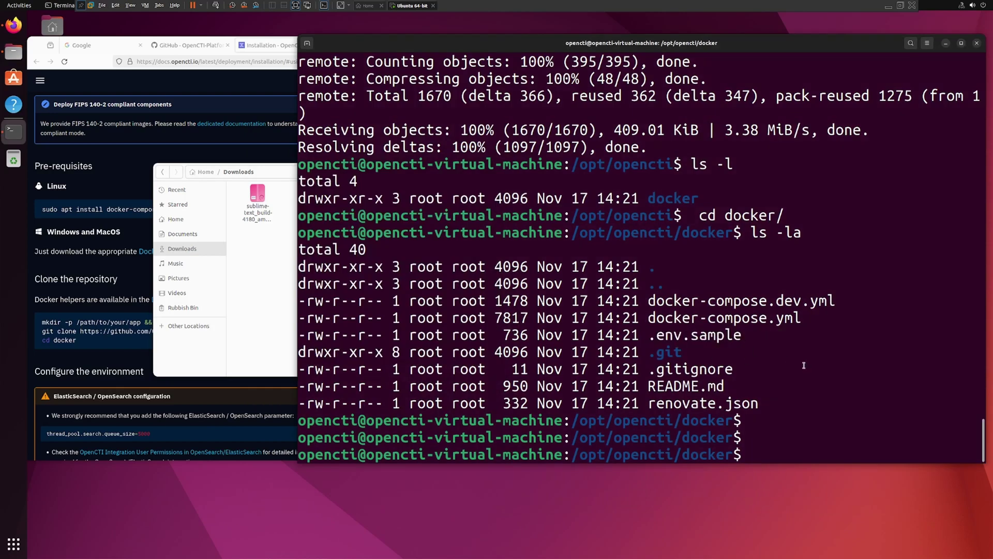
# - Copy .env.sample to .env, rerunning the cp with sudo after Permission denied
pyautogui.write('cp .e')
pyautogui.press('Tab')
pyautogui.write('.env')
pyautogui.press('Return')
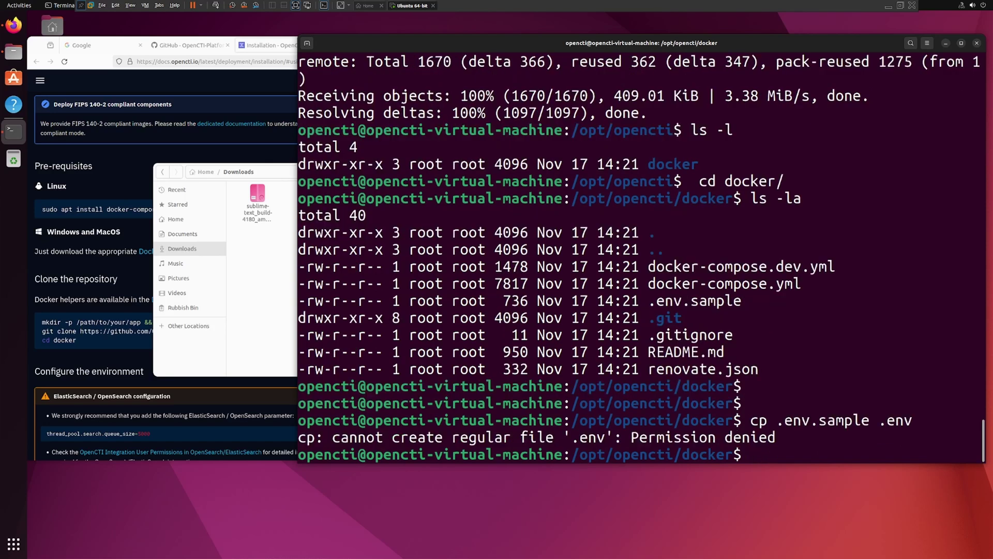
pyautogui.press('Up')
pyautogui.press('Home')
pyautogui.write('sudo')
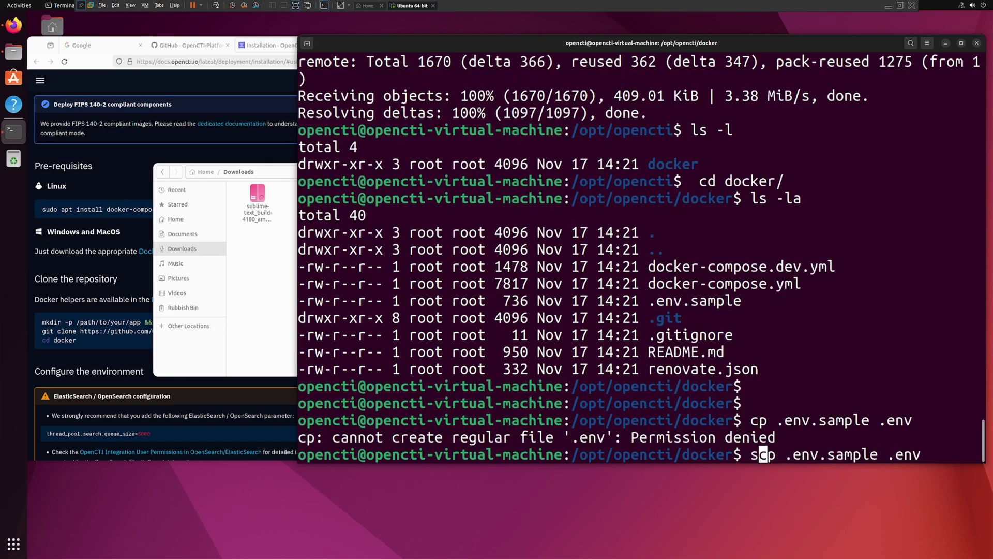
pyautogui.press('Return')
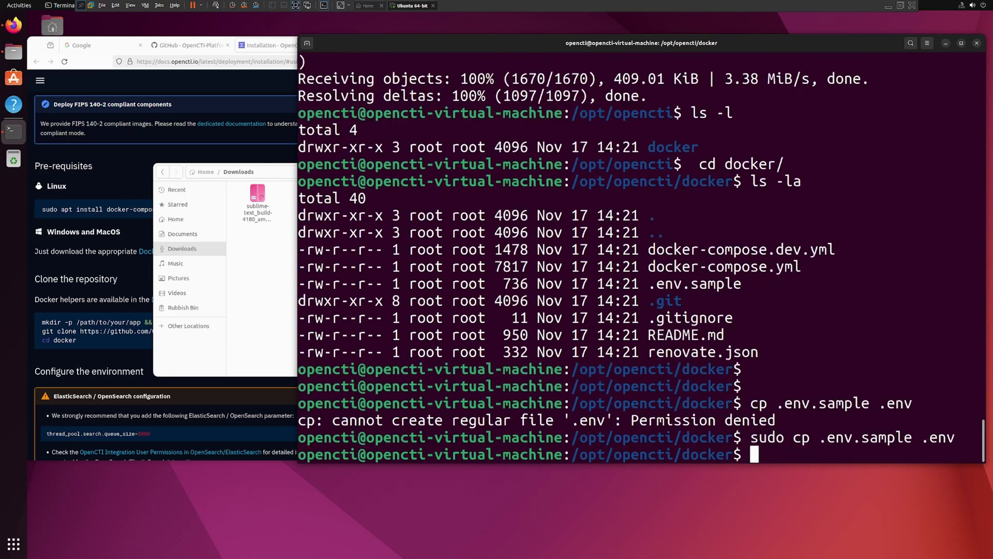
# - Verify with ls -la that .env sits beside .env.sample, then type sudo subl .env
pyautogui.press('Return')
pyautogui.press('Return')
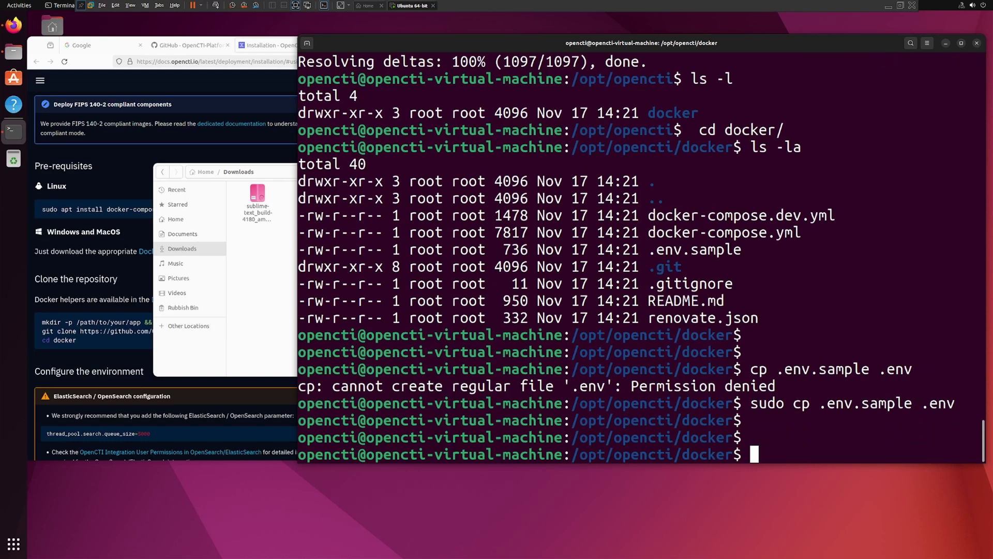
pyautogui.write('ls -la')
pyautogui.press('Return')
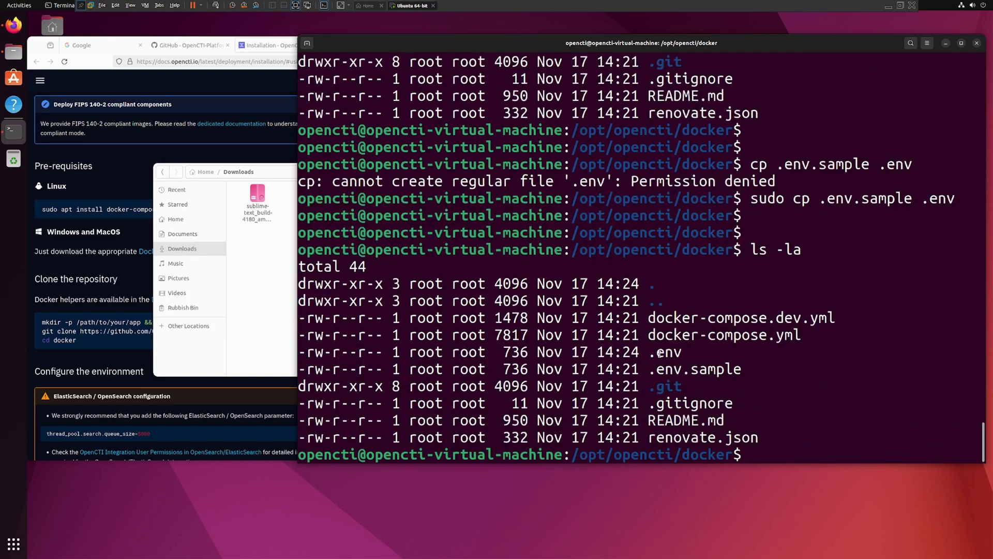
pyautogui.doubleClick(651, 354)
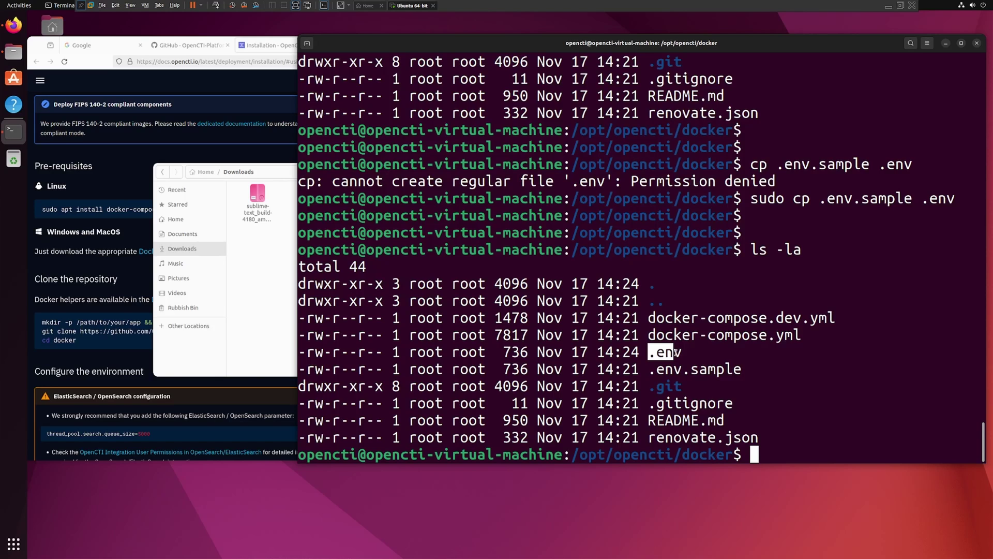
pyautogui.click(650, 371)
pyautogui.moveTo(651, 372); pyautogui.dragTo(741, 370)
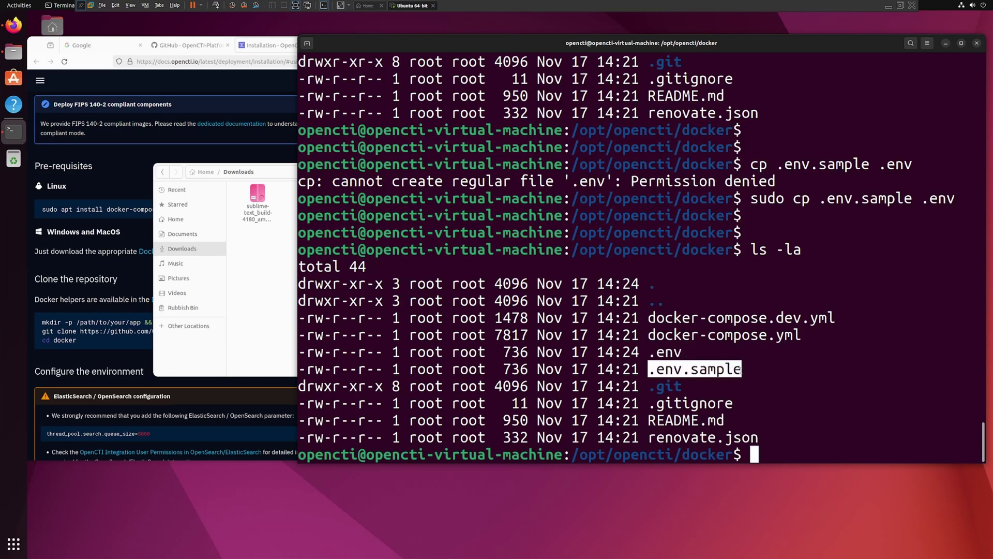
pyautogui.click(787, 363)
pyautogui.moveTo(650, 354); pyautogui.dragTo(682, 354)
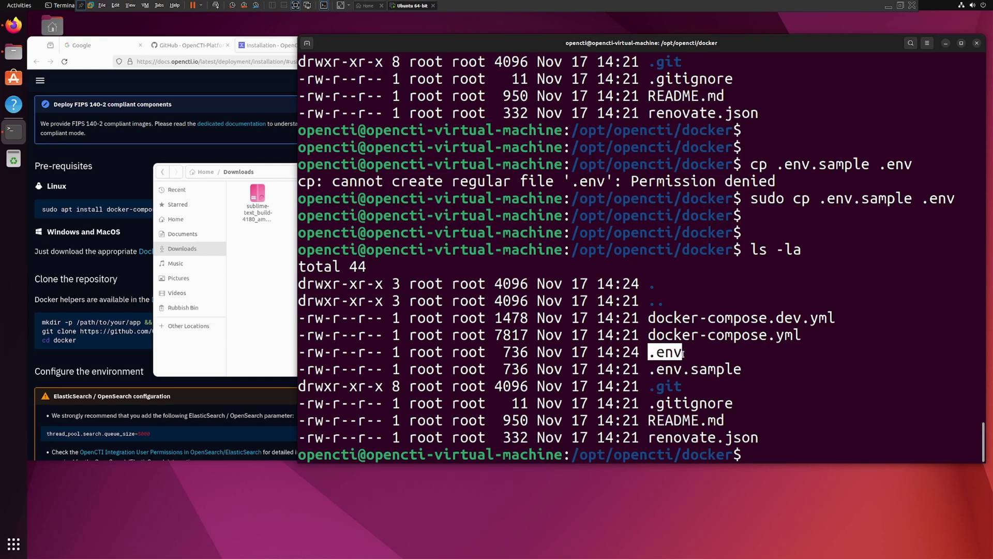
pyautogui.click(782, 423)
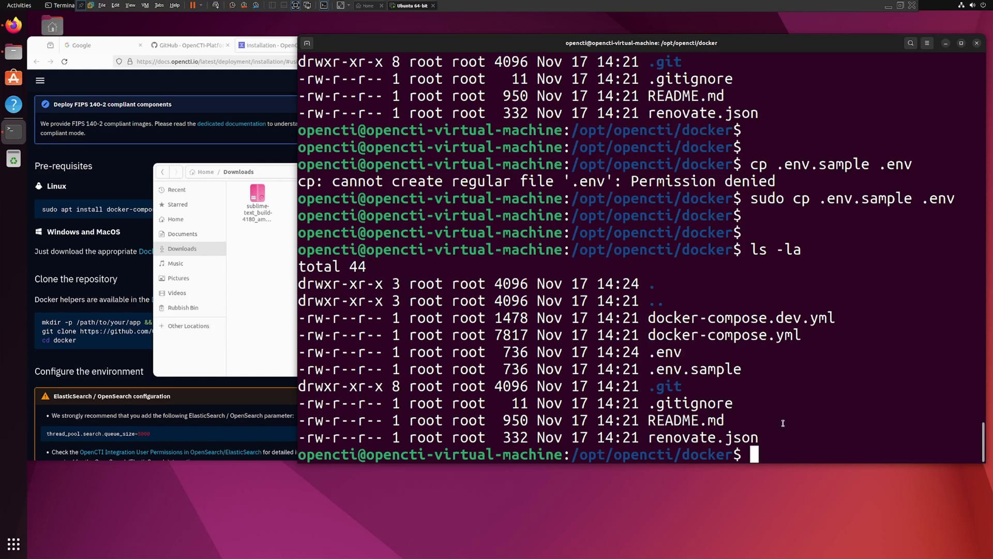
pyautogui.write('sudo subl')
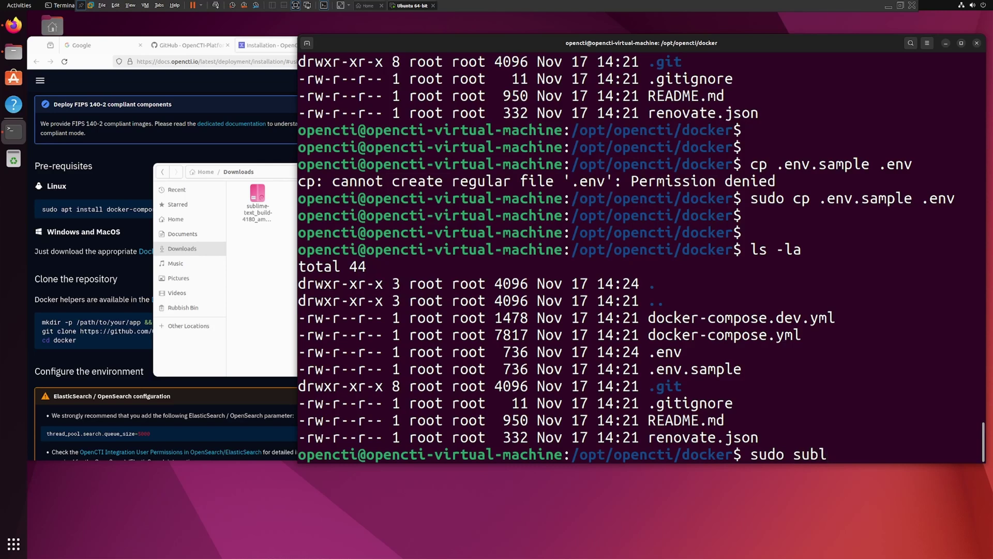
pyautogui.write(' .env')
# - Open .env in Sublime Text as administrator and resize and reposition the editor window
pyautogui.press('Return')
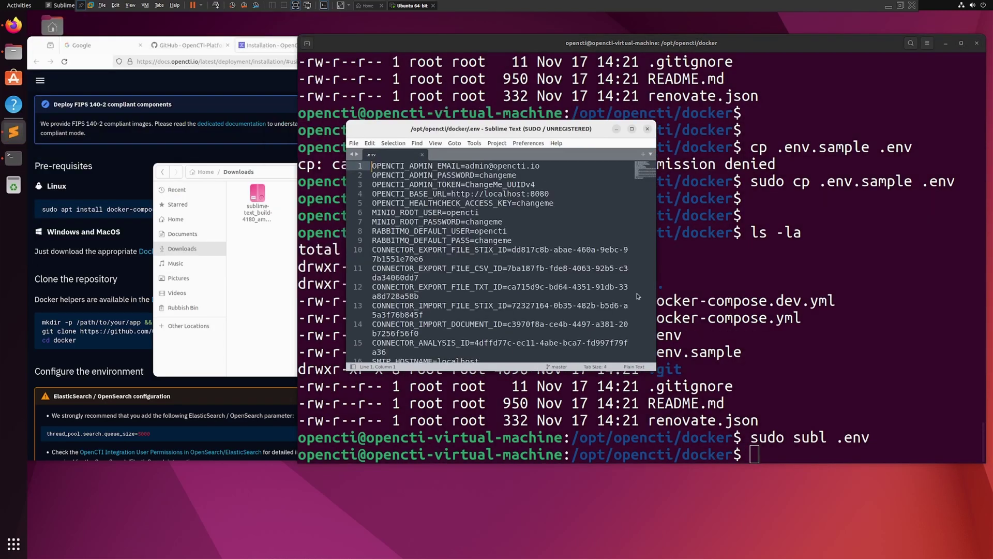
pyautogui.moveTo(819, 518); pyautogui.dragTo(868, 496)
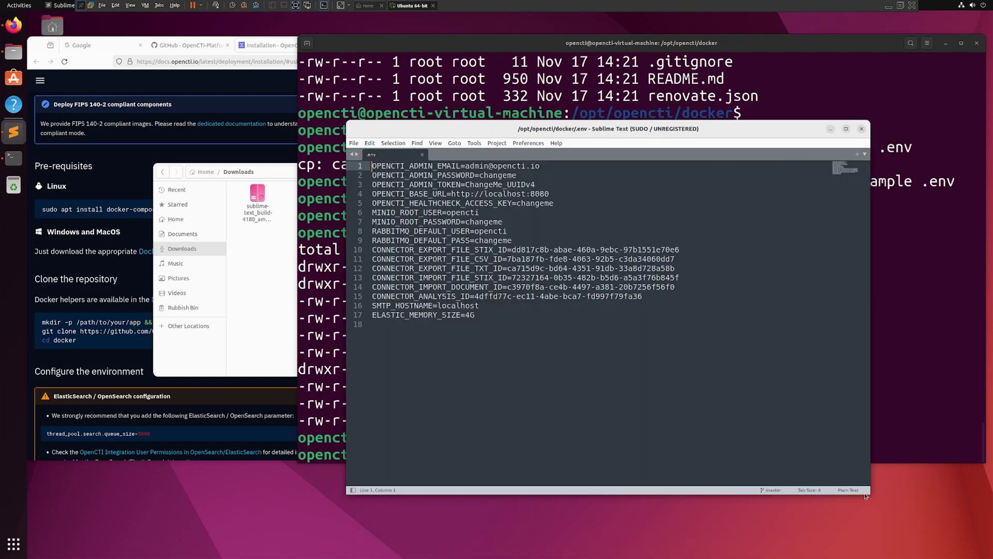
pyautogui.moveTo(609, 128); pyautogui.dragTo(591, 72)
pyautogui.scroll(5, 445, 178)
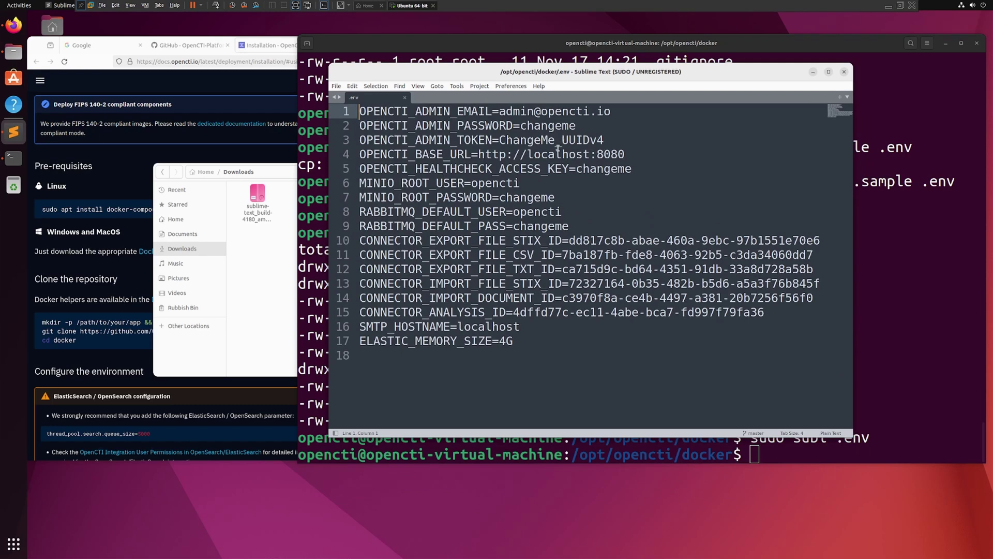
# - Replace the default changeme admin password on line 2 with a new password
pyautogui.moveTo(521, 126); pyautogui.dragTo(570, 130)
pyautogui.click(500, 140)
pyautogui.moveTo(510, 139); pyautogui.dragTo(611, 141)
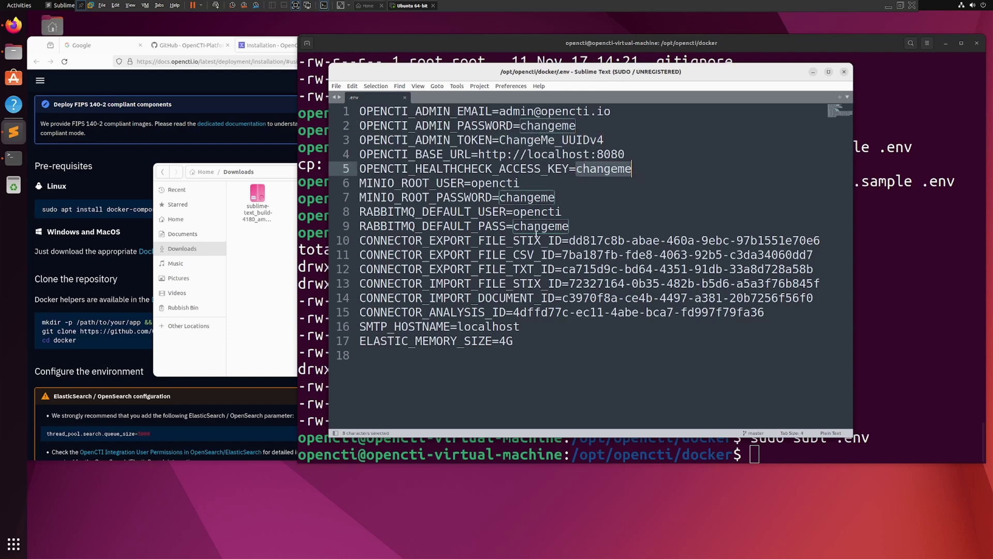
pyautogui.click(649, 134)
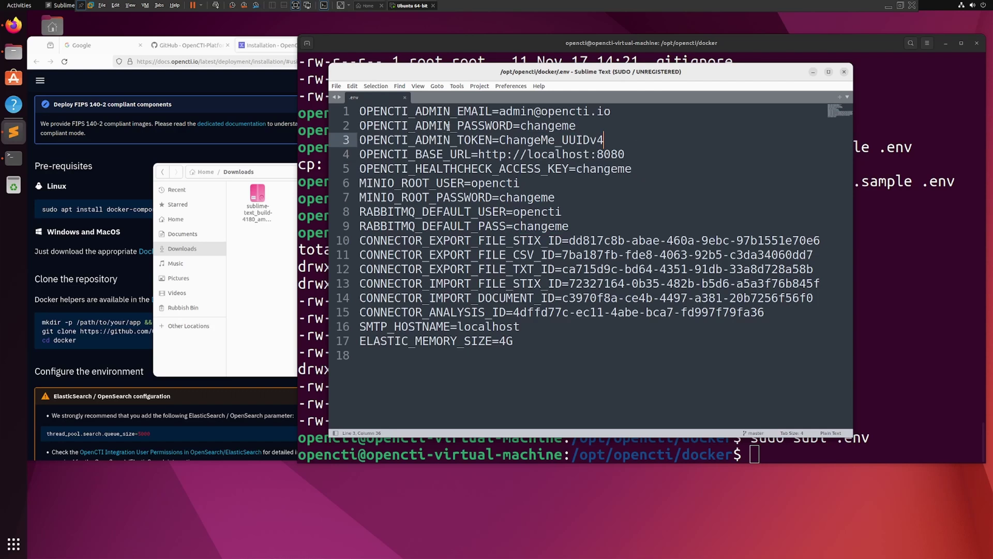
pyautogui.doubleClick(554, 126)
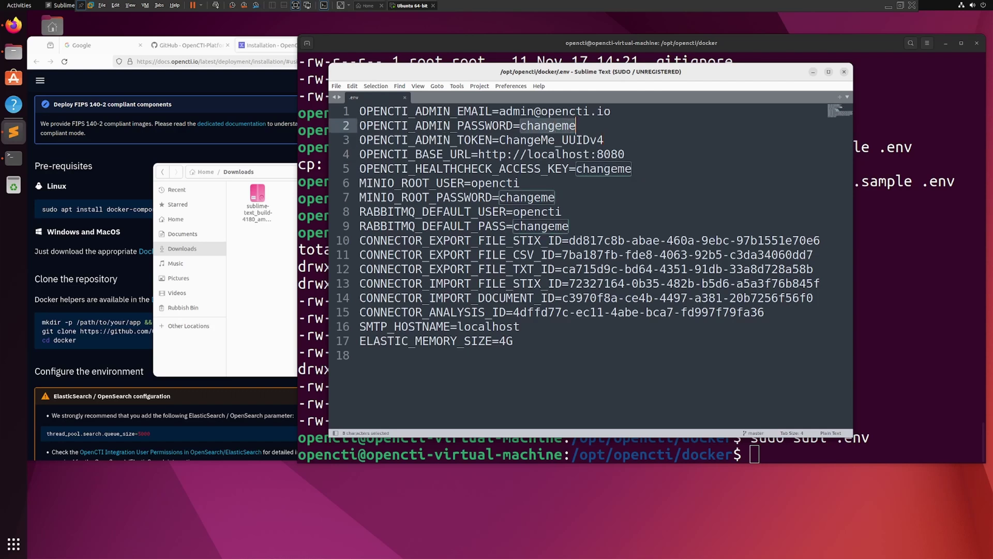
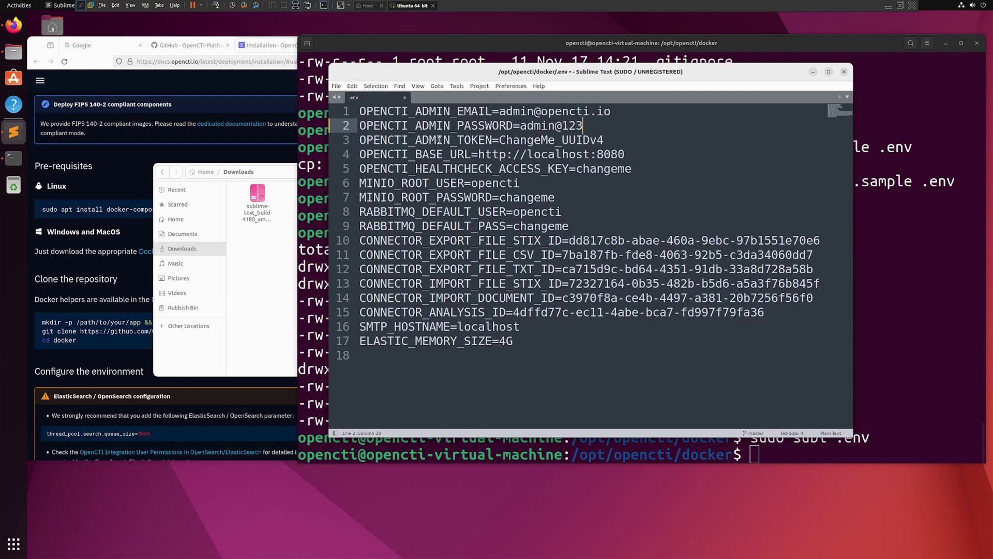
# - Copy the text UUIDv4 from the ChangeMe_UUIDv4 token placeholder on line 3
pyautogui.moveTo(500, 140); pyautogui.dragTo(603, 140)
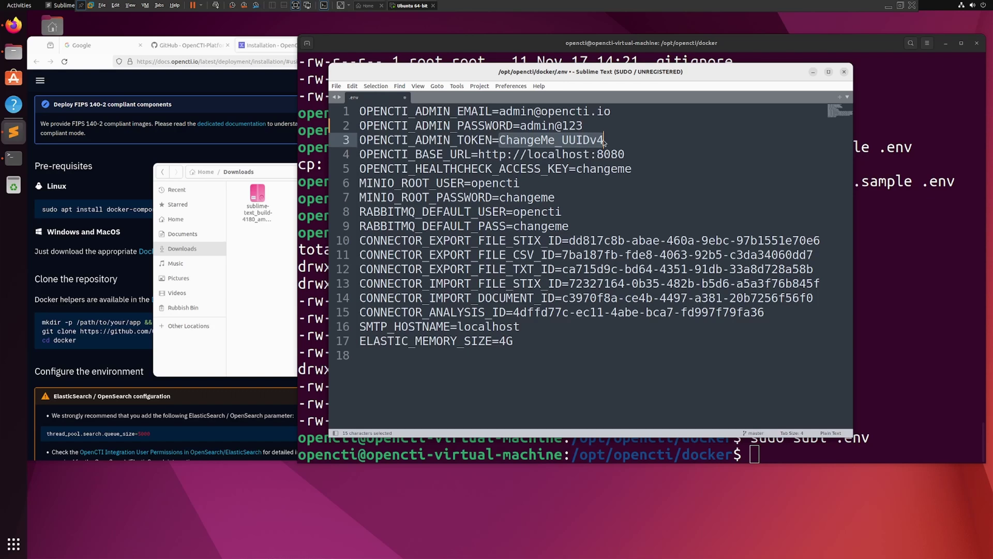
pyautogui.press('Right')
pyautogui.click(562, 140)
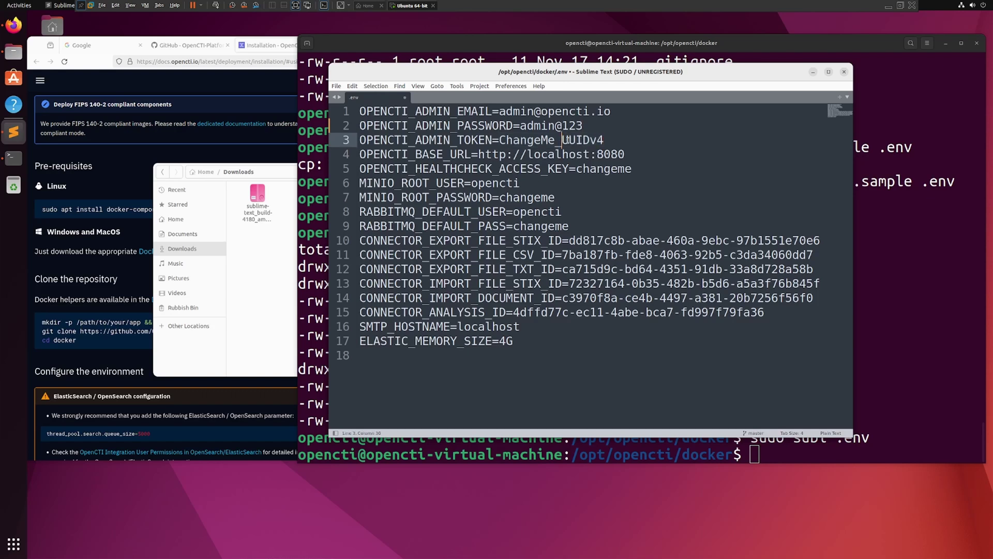
pyautogui.hotkey('shift', 'End')
pyautogui.hotkey('ctrl', 'c')
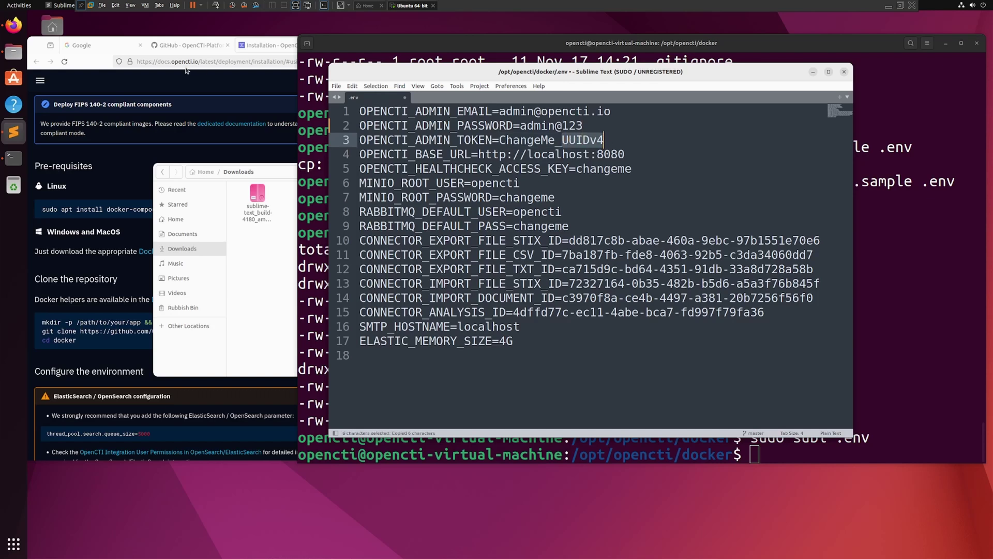
pyautogui.click(98, 46)
# - Search Google for 'UUIDv4' in Firefox
pyautogui.click(171, 61)
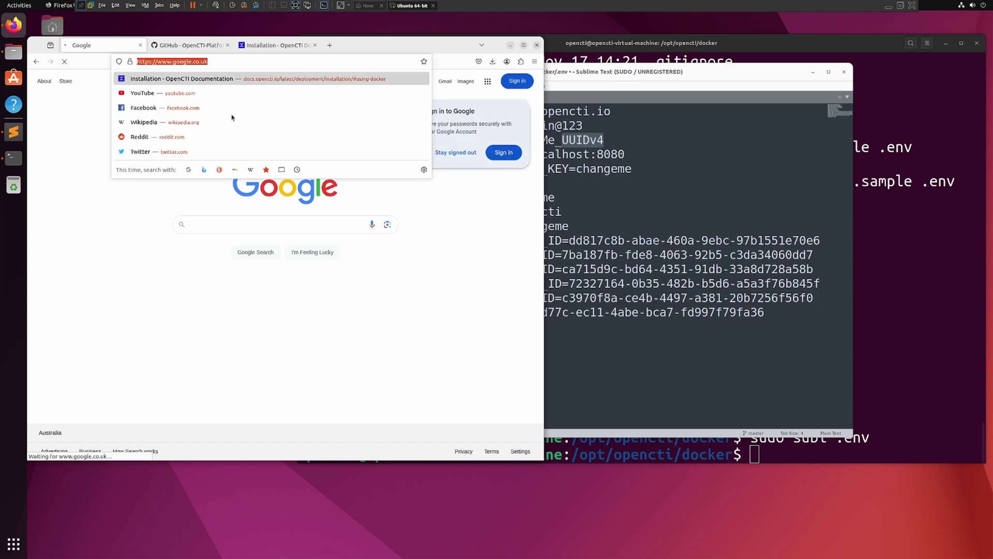
pyautogui.click(247, 220)
pyautogui.hotkey('ctrl', 'v')
pyautogui.press('Return')
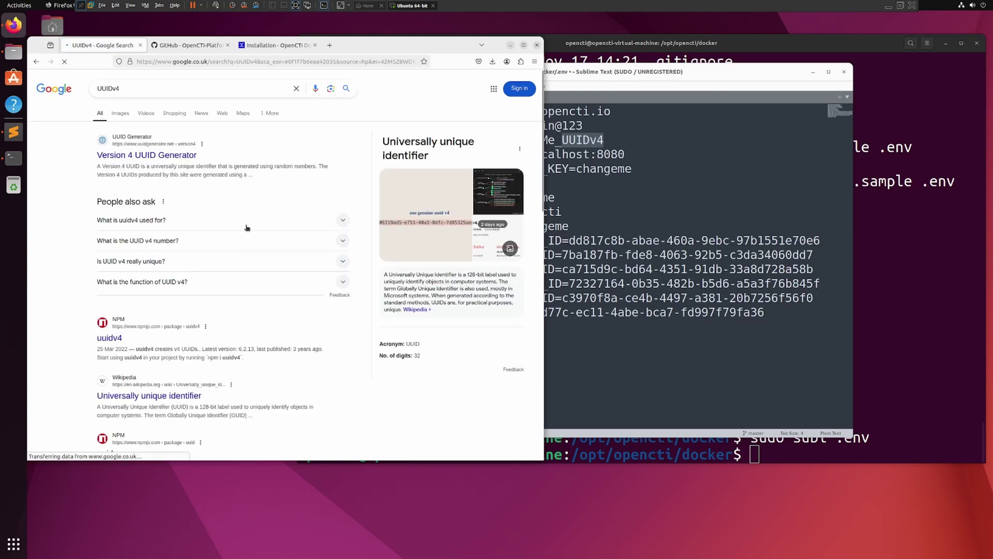
# - Copy a Version 4 UUID from uuidgenerator.net and select the ChangeMe_UUIDv4 placeholder in .env
pyautogui.click(143, 157)
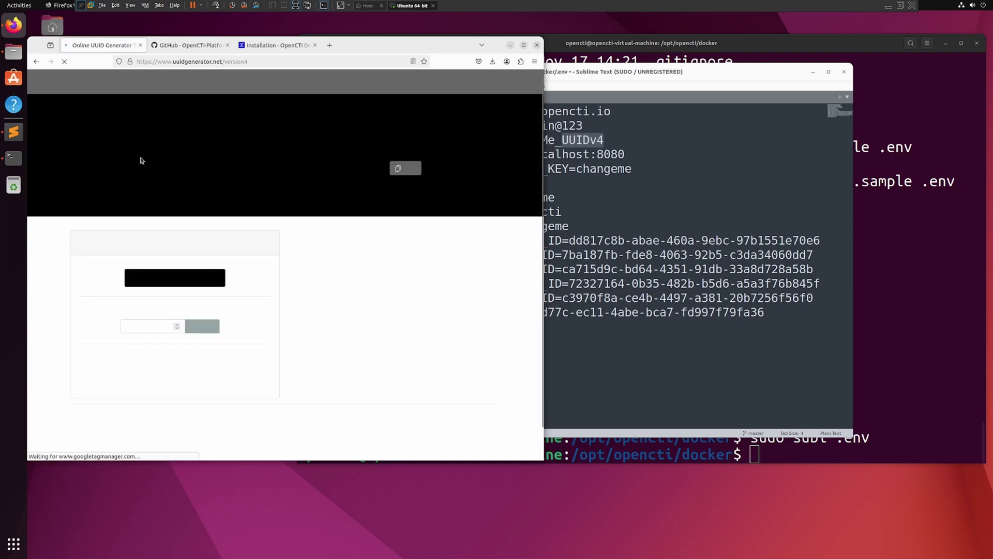
pyautogui.click(404, 175)
pyautogui.hotkey('alt', 'Tab')
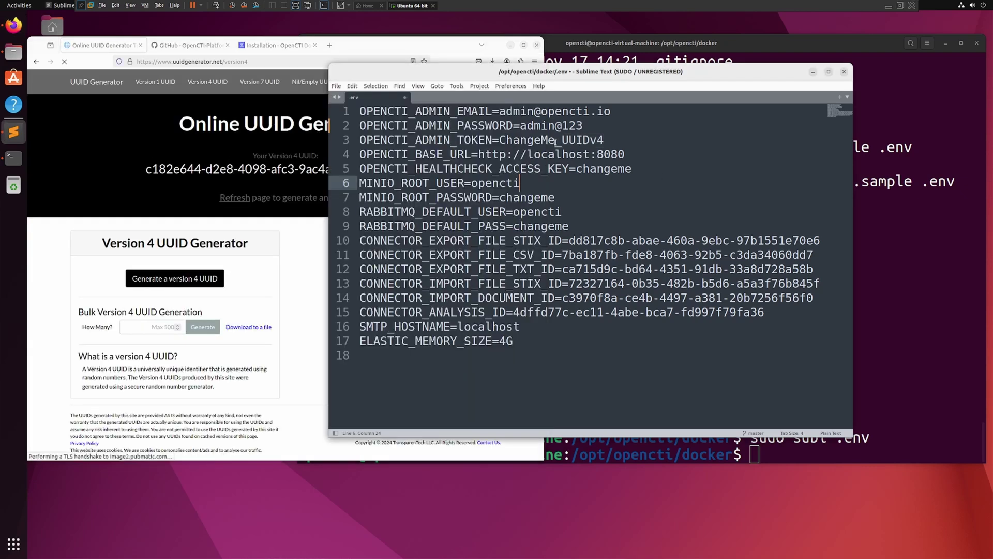
pyautogui.moveTo(499, 139); pyautogui.dragTo(617, 140)
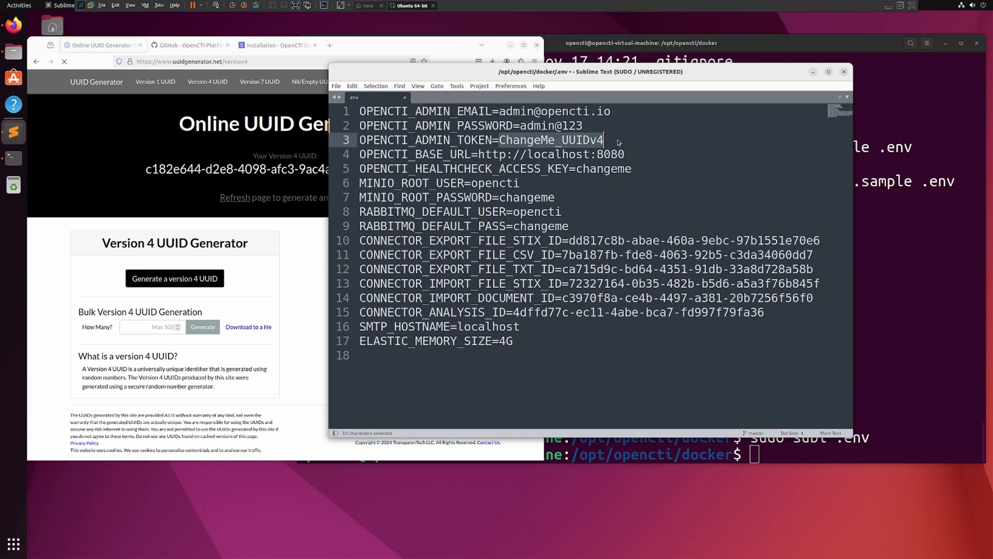
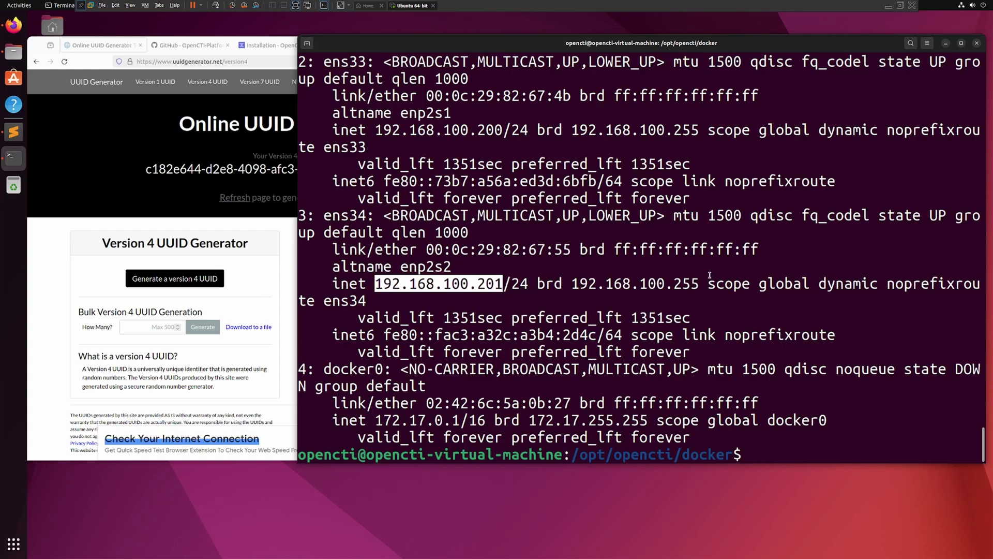
pyautogui.click(13, 132)
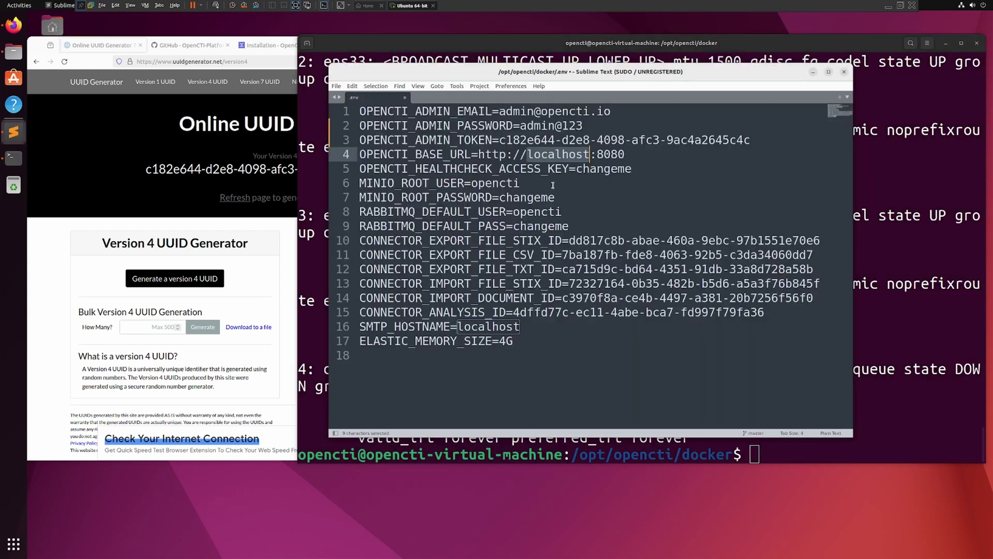
pyautogui.write('192.168.100.201')
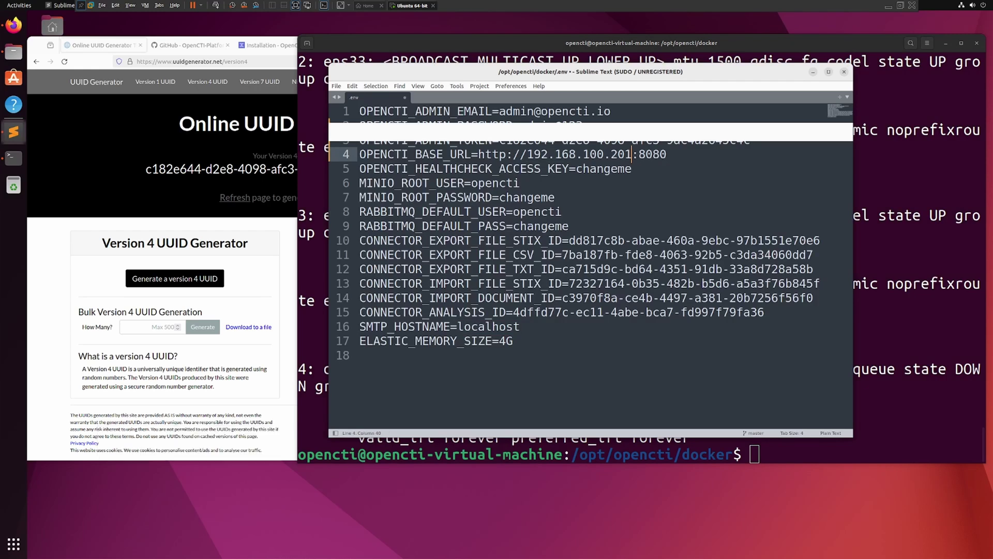
pyautogui.click(687, 180)
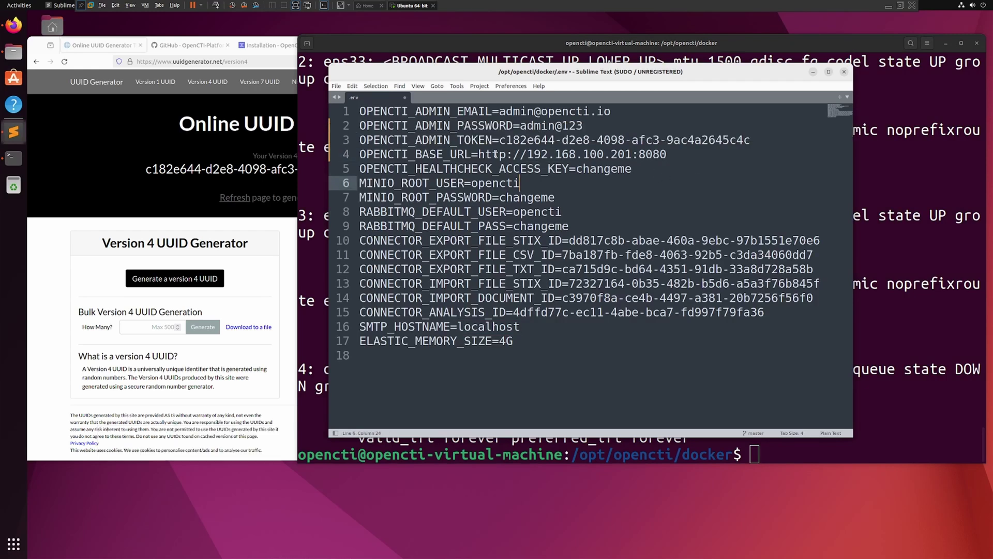
pyautogui.moveTo(480, 154); pyautogui.dragTo(561, 154)
pyautogui.click(639, 187)
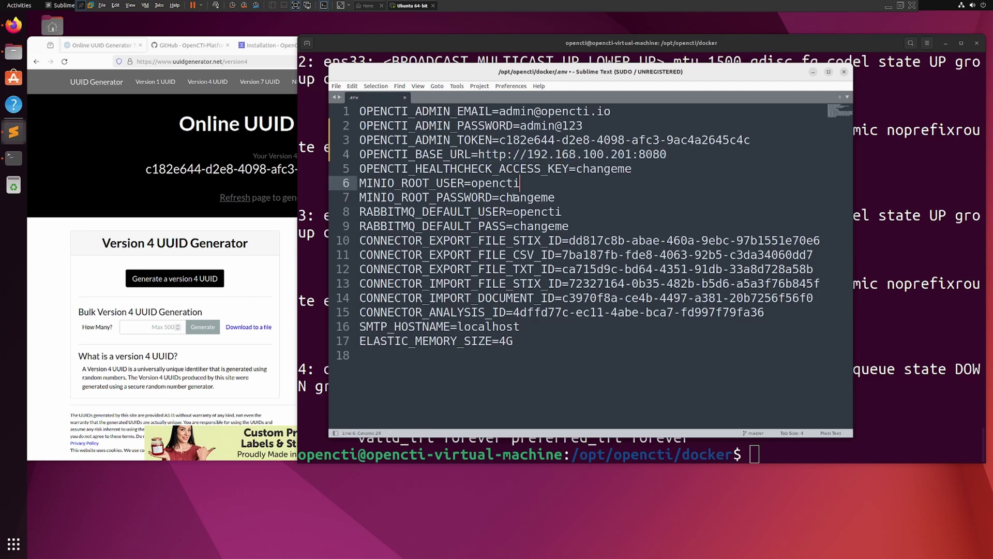
# - Generate a fresh UUID and set it as the HEALTHCHECK_ACCESS_KEY value
pyautogui.doubleClick(579, 170)
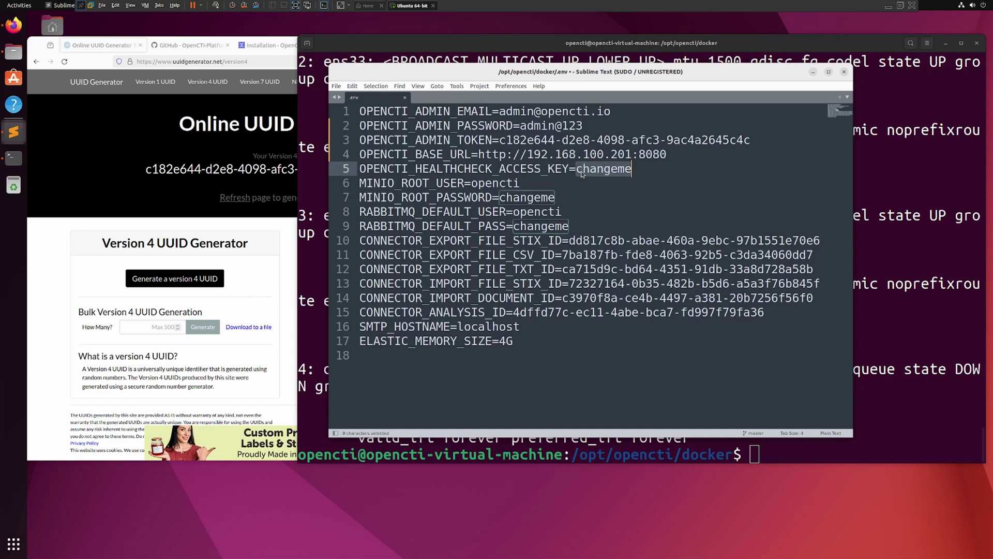
pyautogui.click(164, 199)
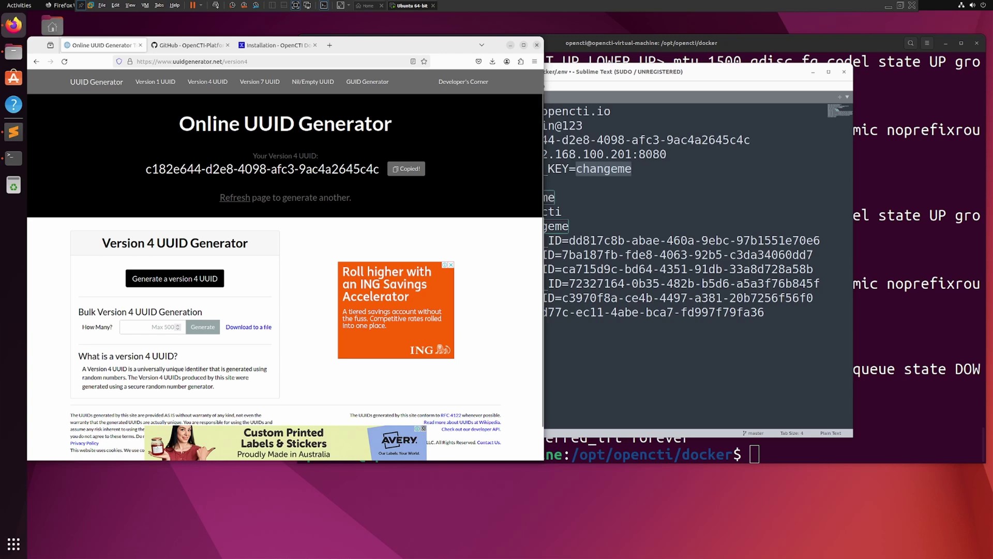
pyautogui.click(240, 198)
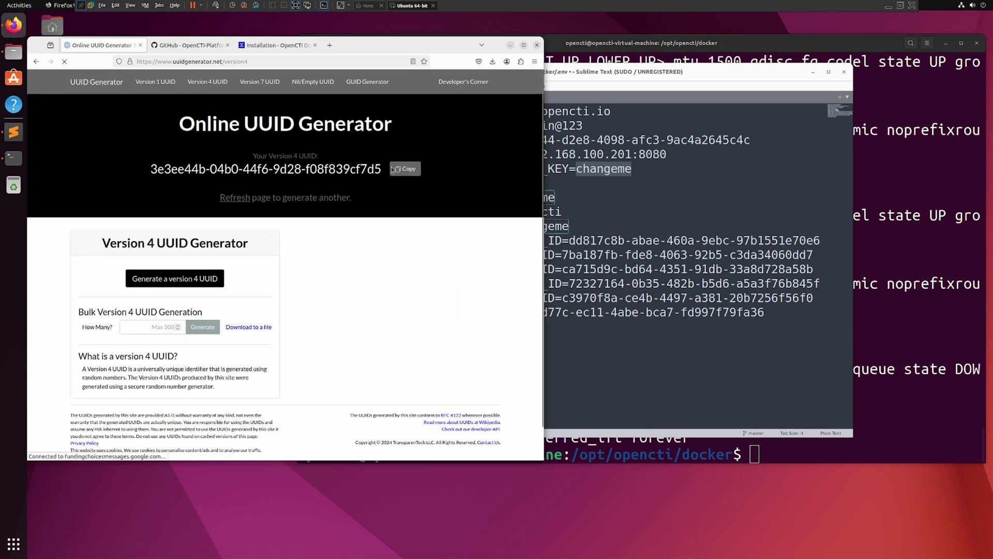
pyautogui.click(405, 169)
pyautogui.hotkey('alt', 'Tab')
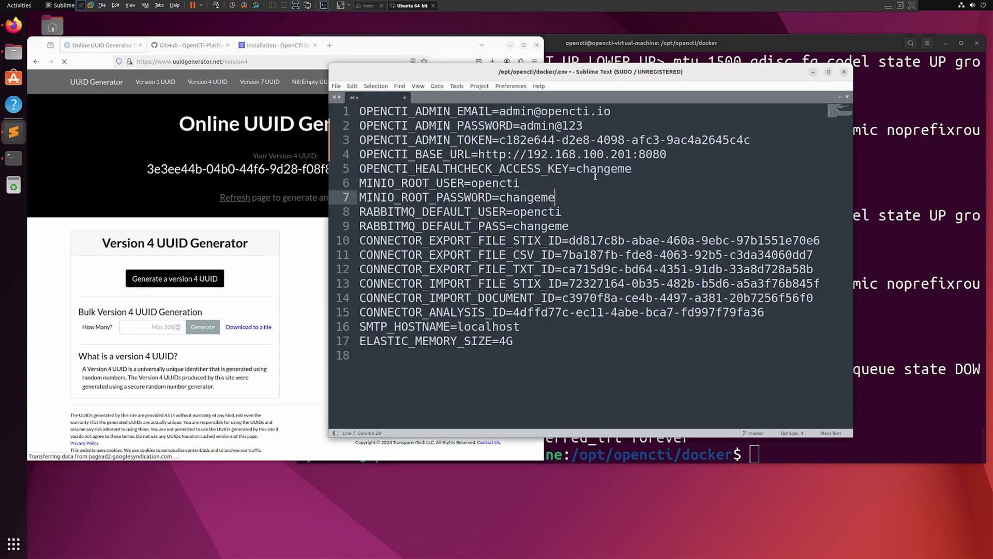
pyautogui.press('BackSpace')
pyautogui.hotkey('ctrl', 'v')
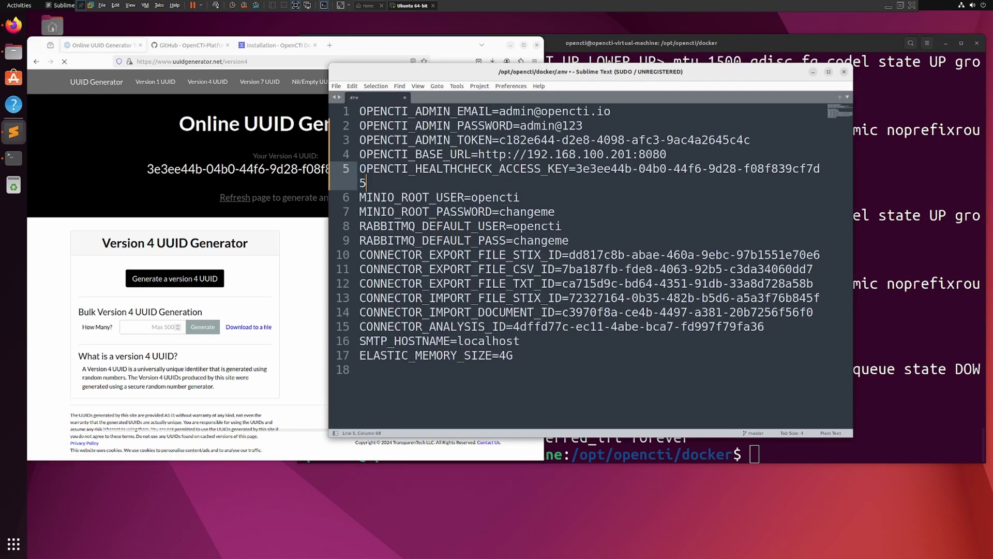
pyautogui.moveTo(853, 170); pyautogui.dragTo(899, 171)
pyautogui.click(622, 183)
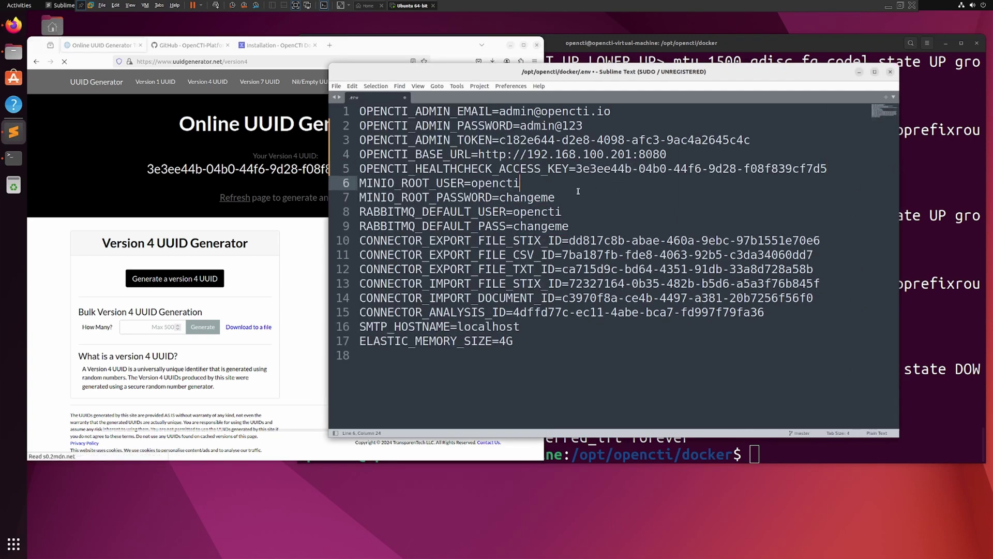
pyautogui.doubleClick(513, 197)
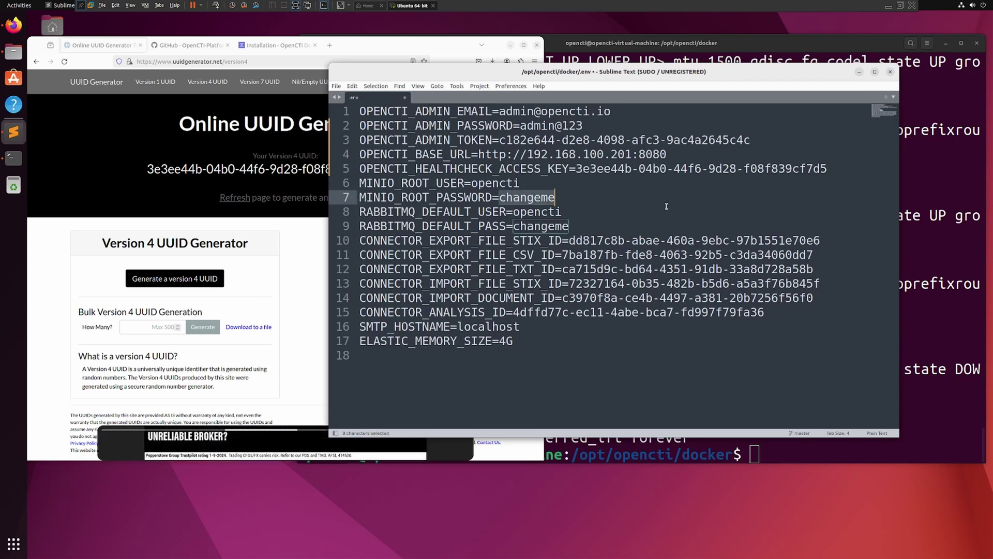
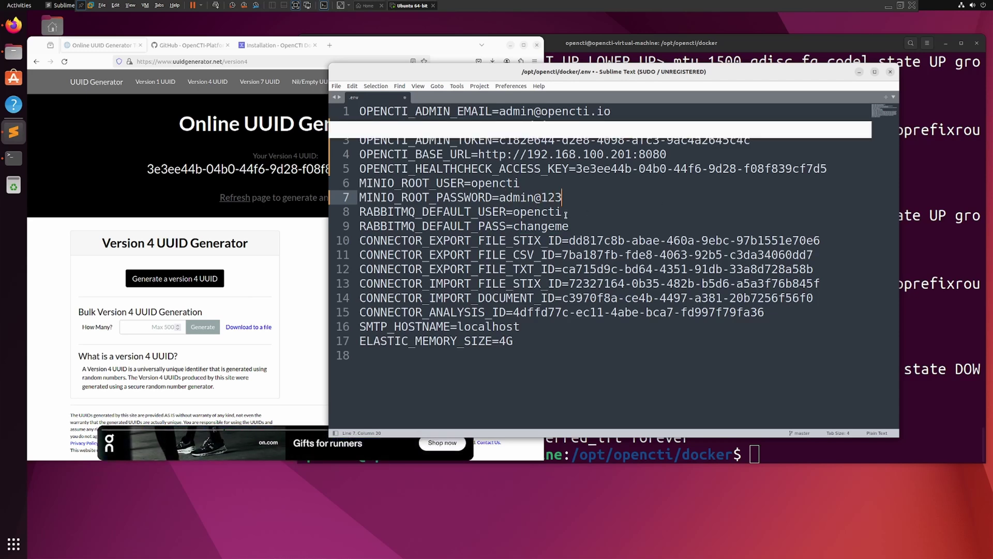
pyautogui.doubleClick(537, 228)
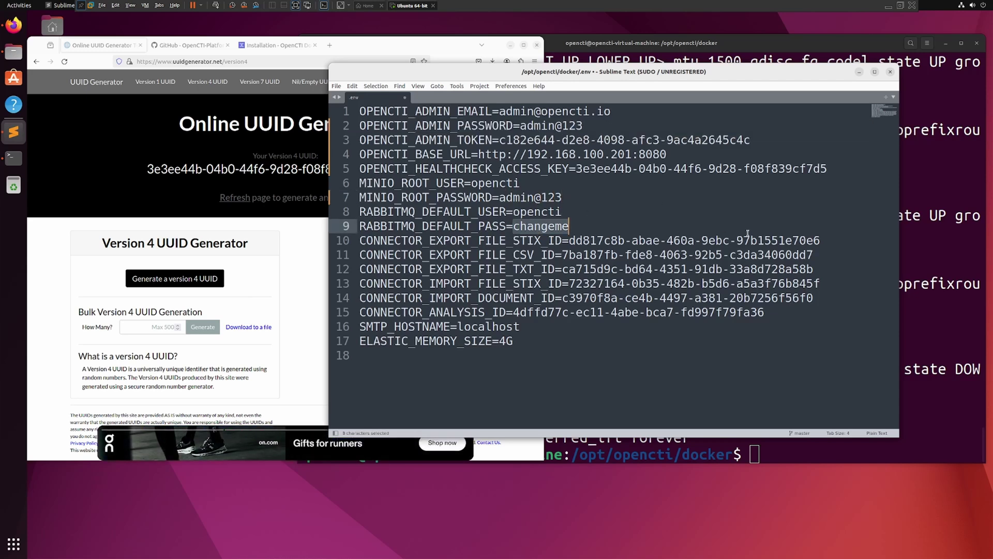
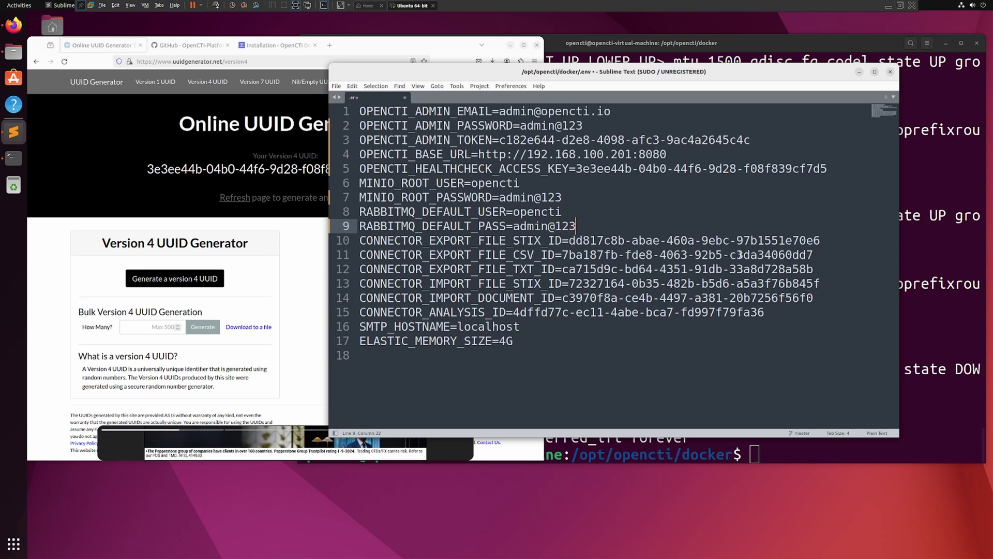
# - Review the connector ID and base URL, then save .env and close Sublime Text
pyautogui.moveTo(569, 240); pyautogui.dragTo(797, 239)
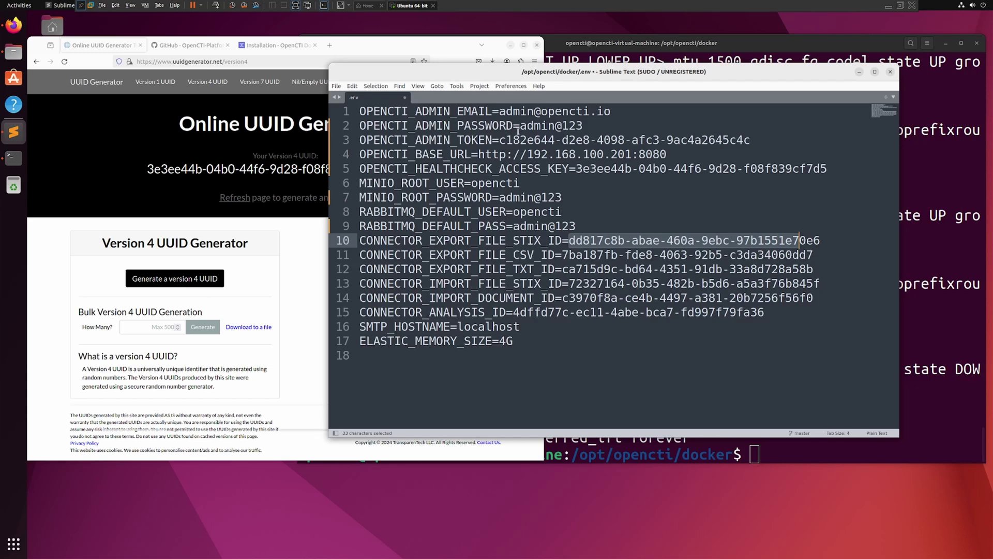
pyautogui.click(518, 130)
pyautogui.doubleClick(537, 154)
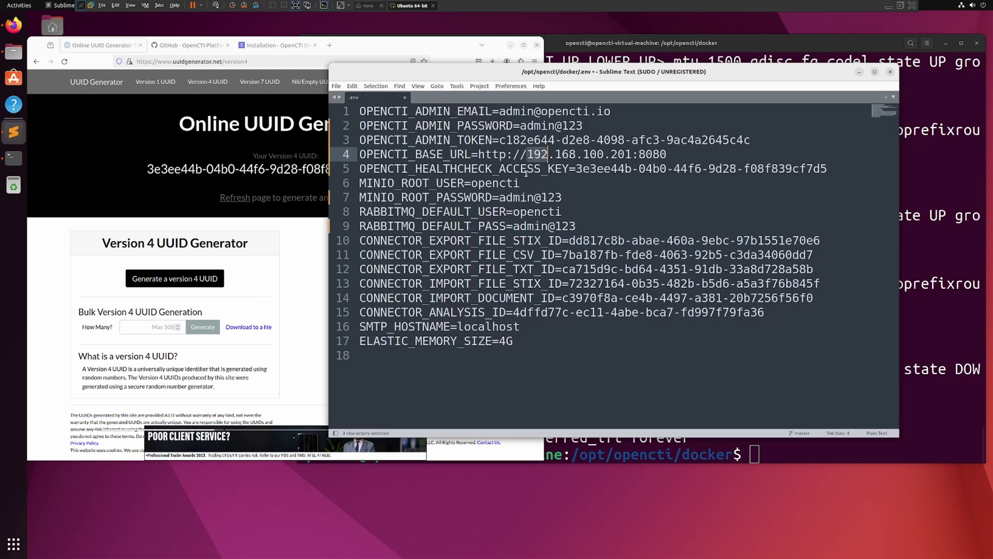
pyautogui.click(526, 174)
pyautogui.press('Down')
pyautogui.press('Down')
pyautogui.press('Down')
pyautogui.press('Down')
pyautogui.press('Down')
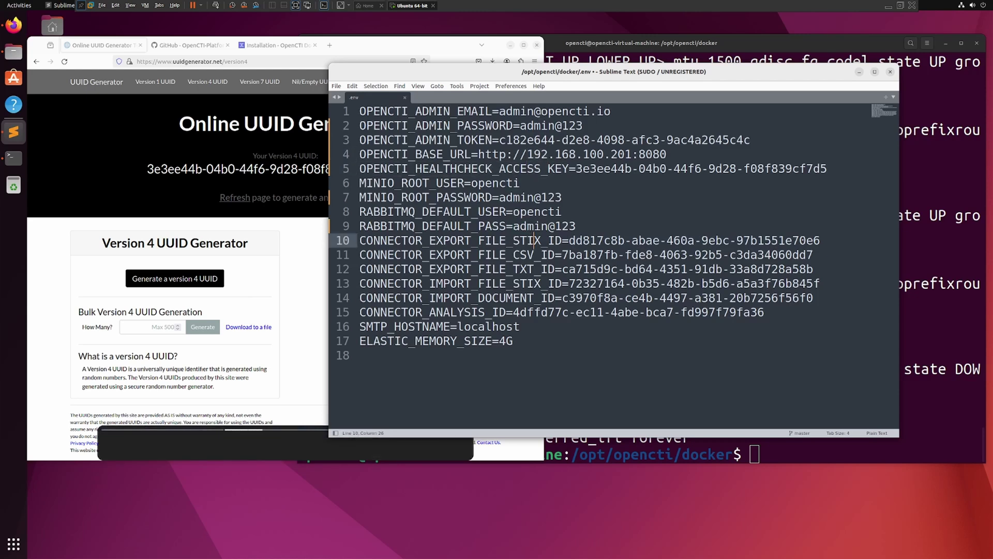
pyautogui.hotkey('ctrl', 's')
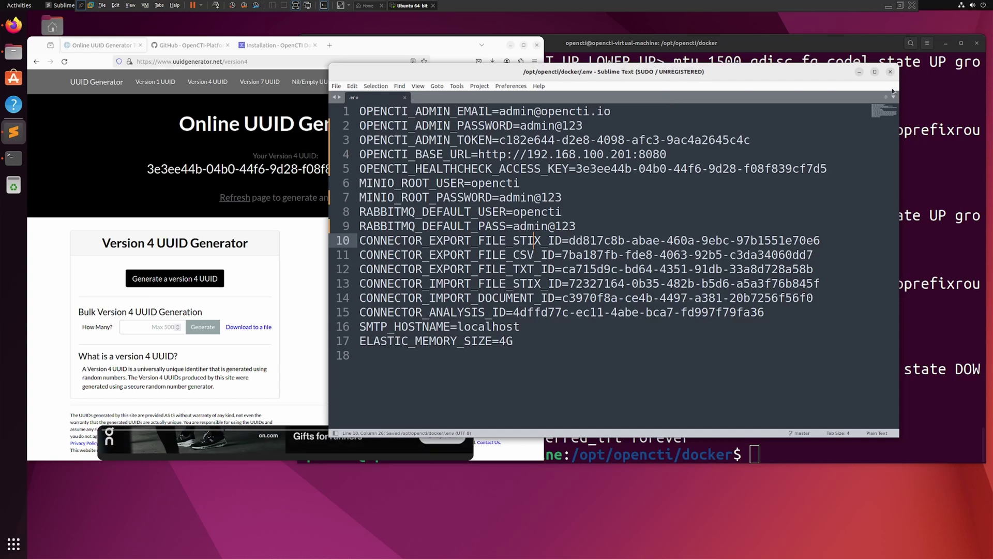
pyautogui.click(890, 72)
# - Clear the terminal and list the docker folder with ls -la, highlighting .env
pyautogui.click(833, 297)
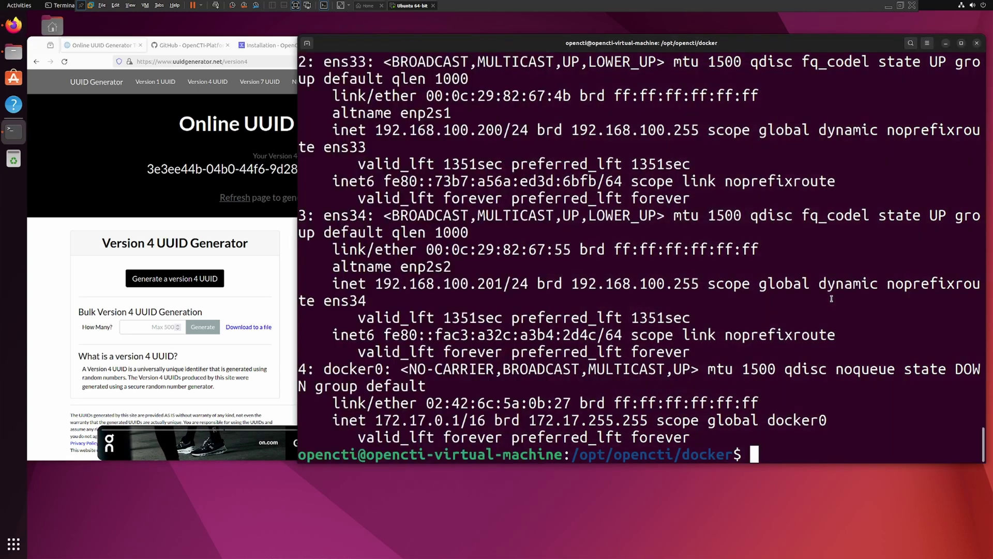
pyautogui.hotkey('ctrl', 'l')
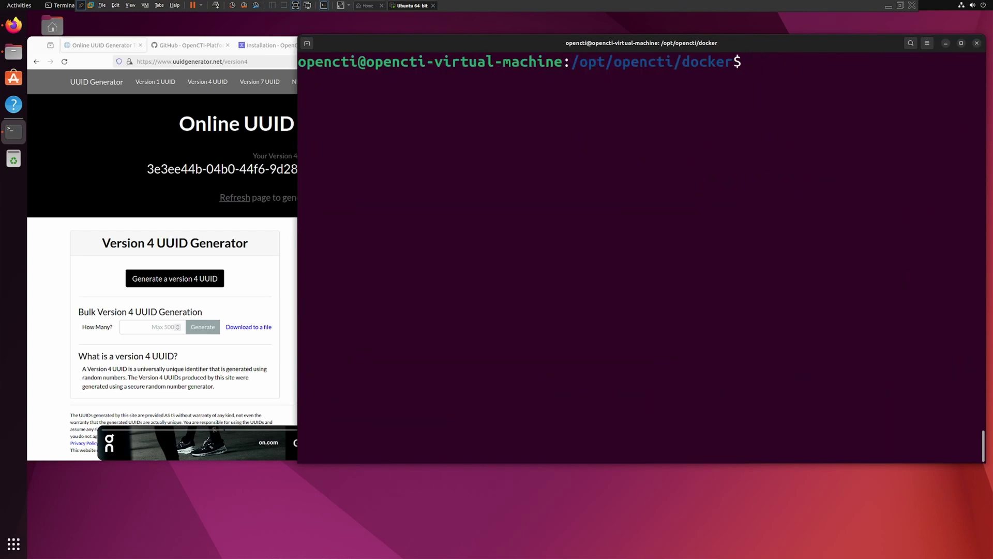
pyautogui.write('ls -la')
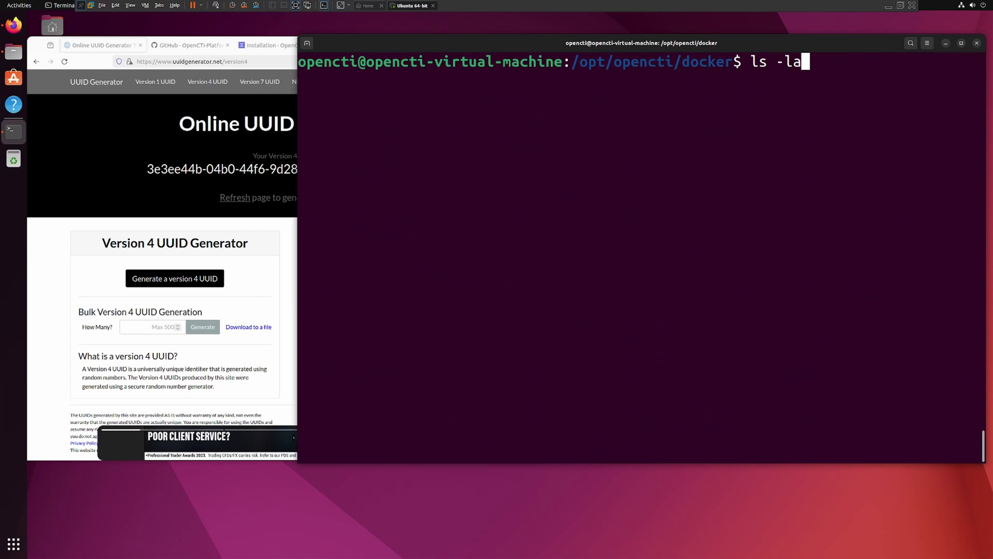
pyautogui.press('Return')
pyautogui.moveTo(649, 164); pyautogui.dragTo(683, 165)
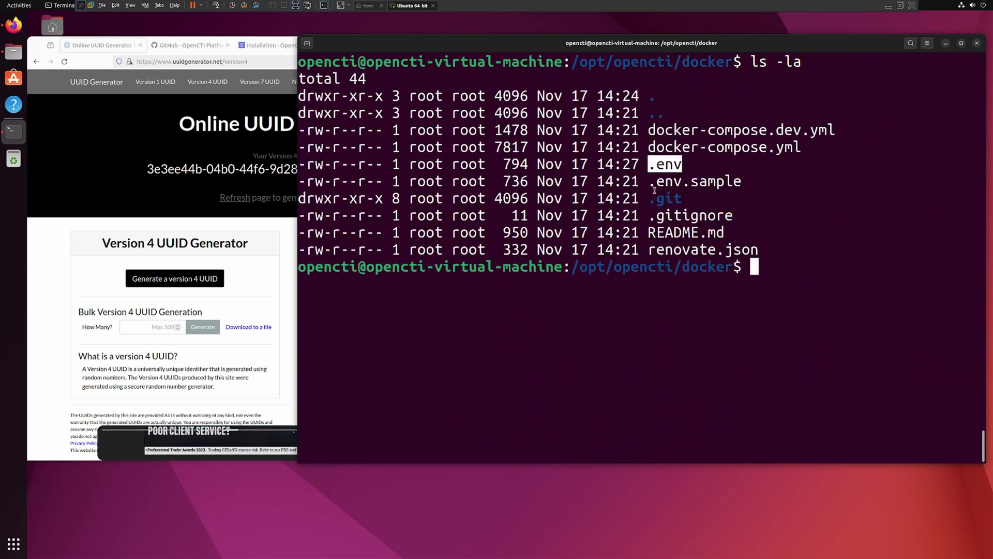
pyautogui.click(266, 45)
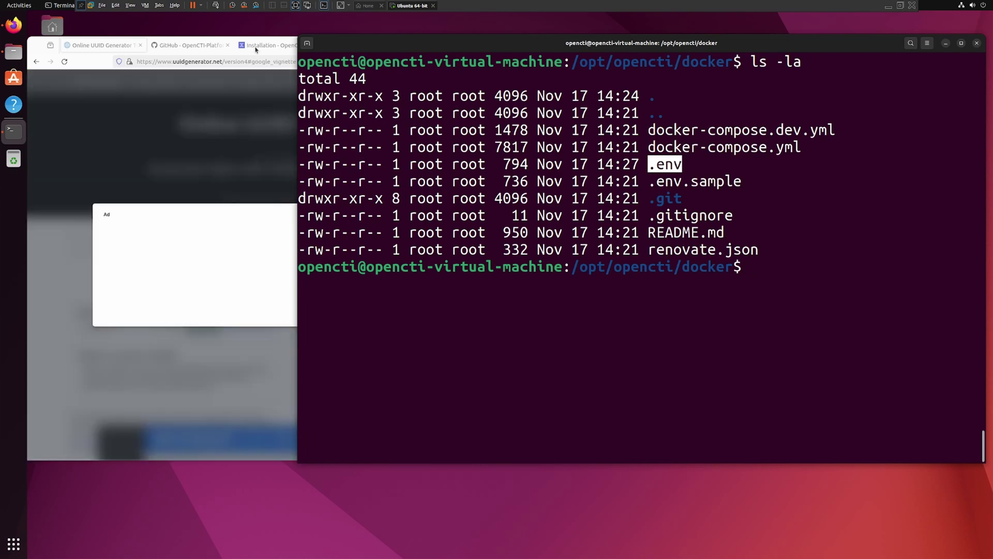
# - Copy 'sudo systemctl start docker.service' from the docs' Run OpenCTI section
pyautogui.scroll(-5, 212, 273)
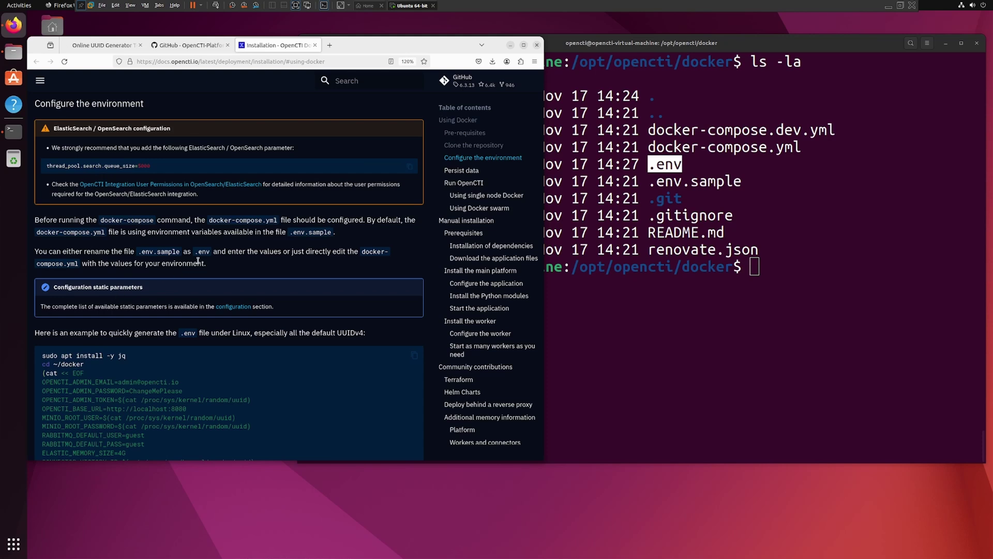
pyautogui.scroll(-1, 176, 274)
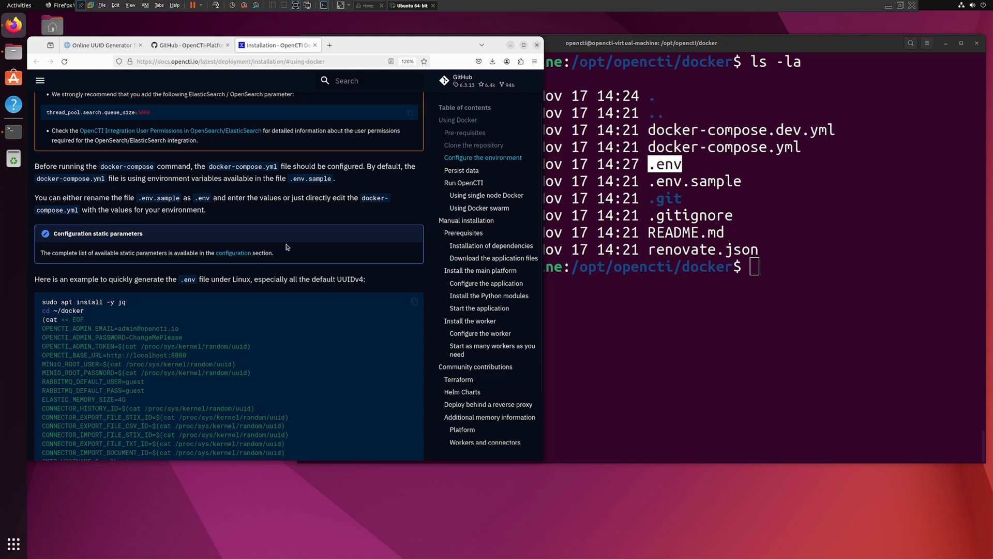
pyautogui.scroll(-4, 288, 247)
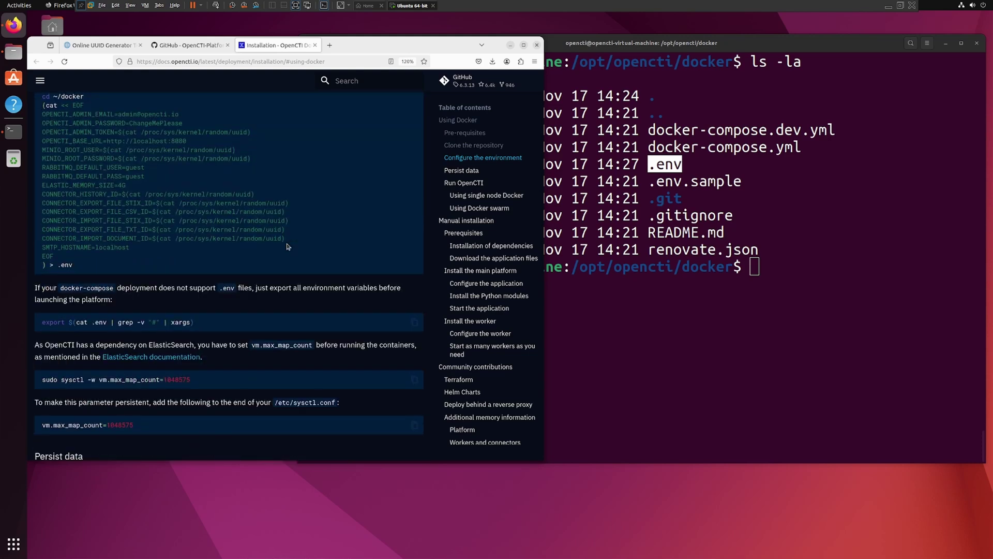
pyautogui.scroll(-3, 288, 247)
pyautogui.scroll(-3, 287, 243)
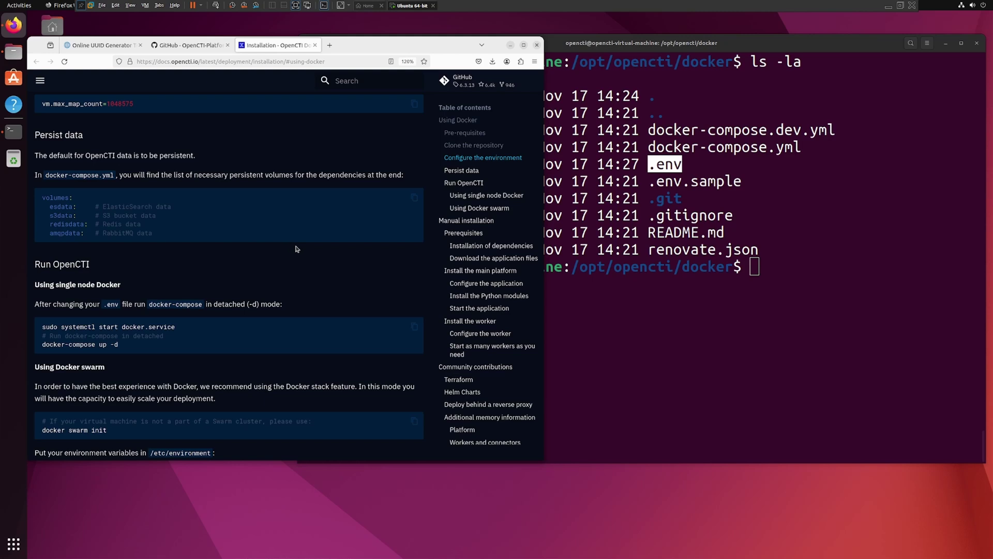
pyautogui.click(551, 352)
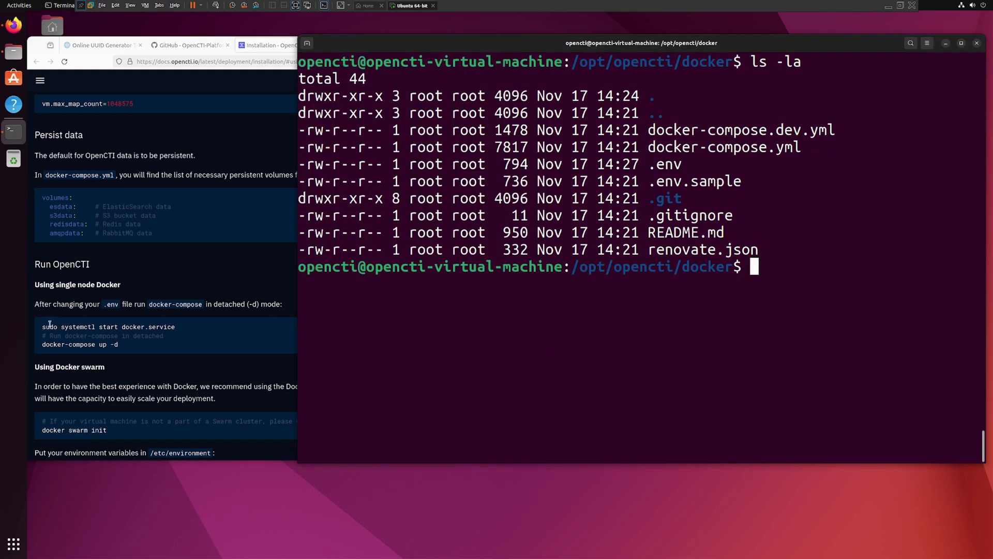
pyautogui.moveTo(43, 328); pyautogui.dragTo(178, 330)
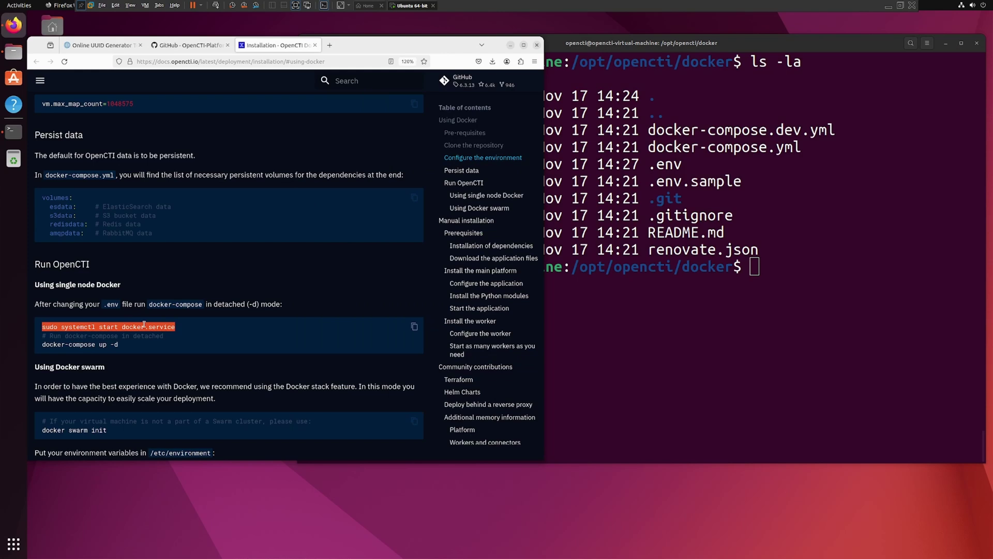
pyautogui.rightClick(144, 324)
pyautogui.click(152, 331)
# - Paste and run sudo systemctl start docker.service in the terminal
pyautogui.rightClick(772, 284)
pyautogui.click(792, 305)
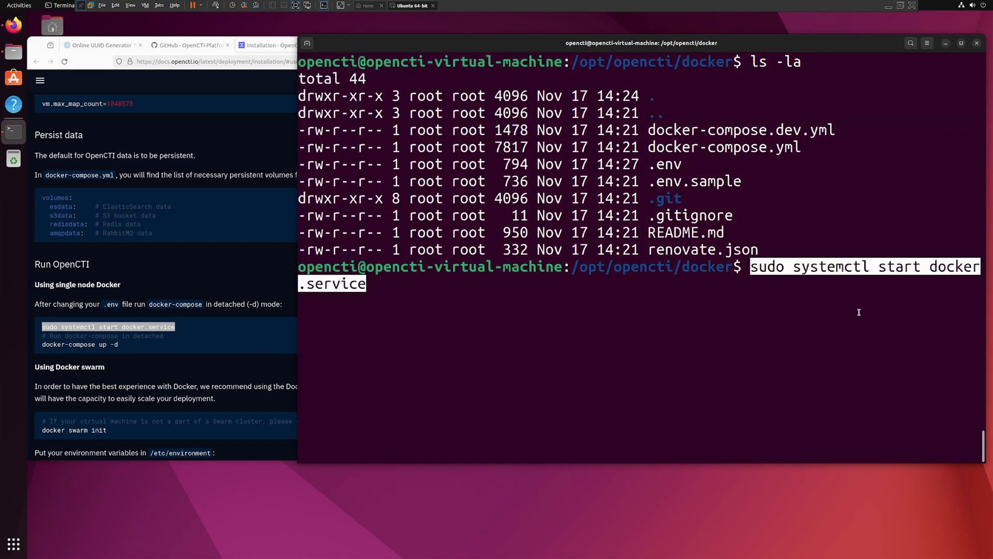
pyautogui.press('Return')
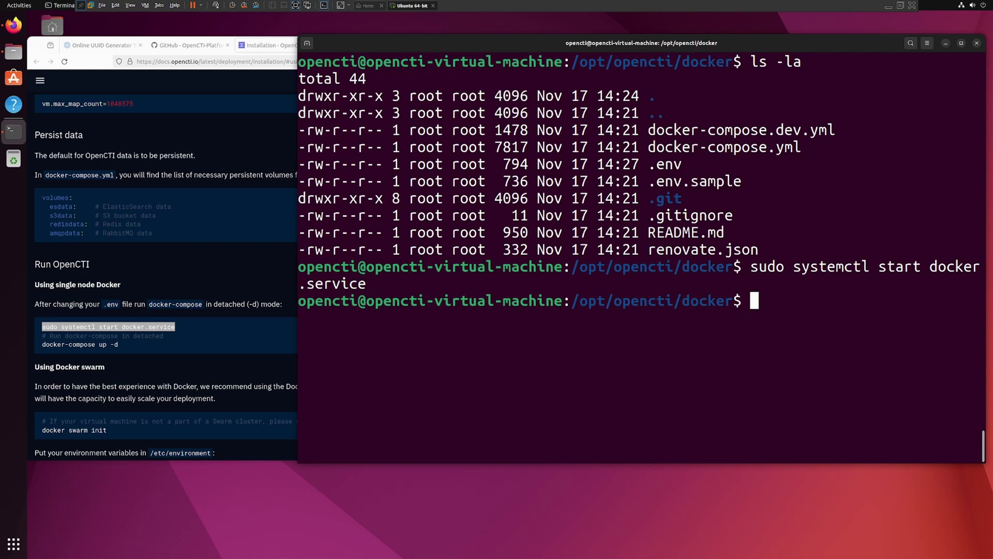
# - Check that Docker is active (running) with sudo systemctl status docker.service
pyautogui.press('Up')
pyautogui.press('Left')
pyautogui.press('Left')
pyautogui.press('Left')
pyautogui.press('Left')
pyautogui.press('Left')
pyautogui.press('Left')
pyautogui.press('Left')
pyautogui.press('Left')
pyautogui.press('Left')
pyautogui.press('Left')
pyautogui.press('Left')
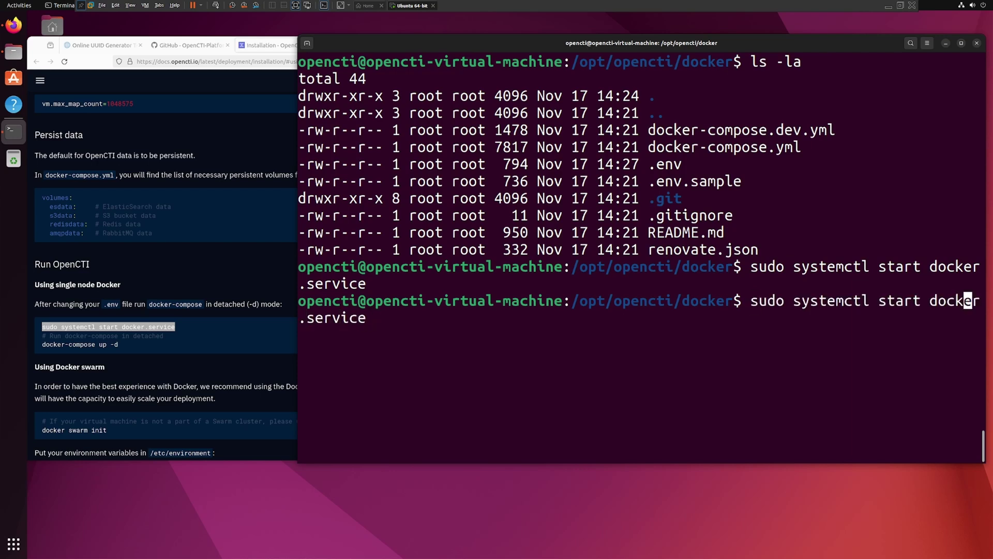
pyautogui.press('Left')
pyautogui.press('Left')
pyautogui.press('Left')
pyautogui.press('Left')
pyautogui.press('Left')
pyautogui.press('Left')
pyautogui.press('Right')
pyautogui.press('Right')
pyautogui.press('BackSpace')
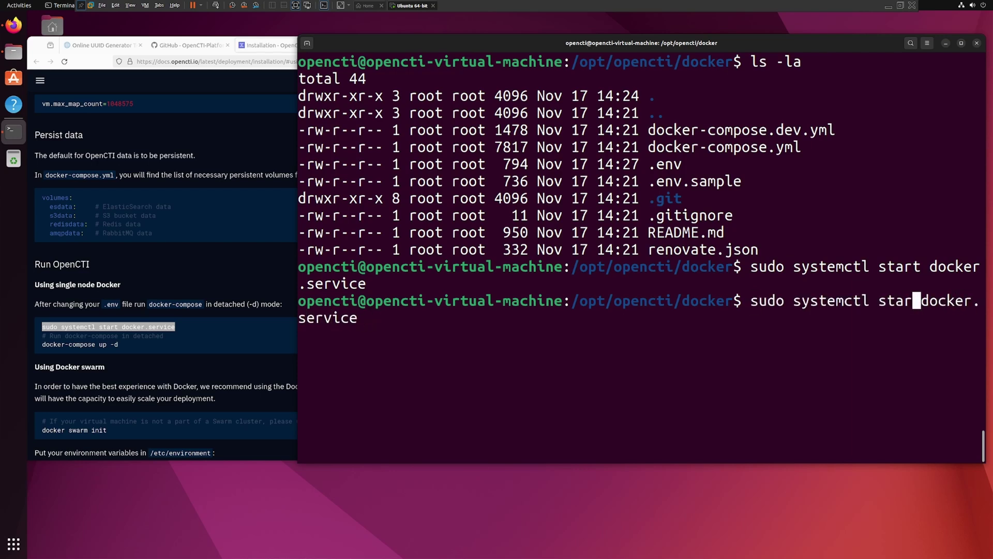
pyautogui.press('BackSpace')
pyautogui.press('BackSpace')
pyautogui.write('au')
pyautogui.press('BackSpace')
pyautogui.write('tus')
pyautogui.press('Return')
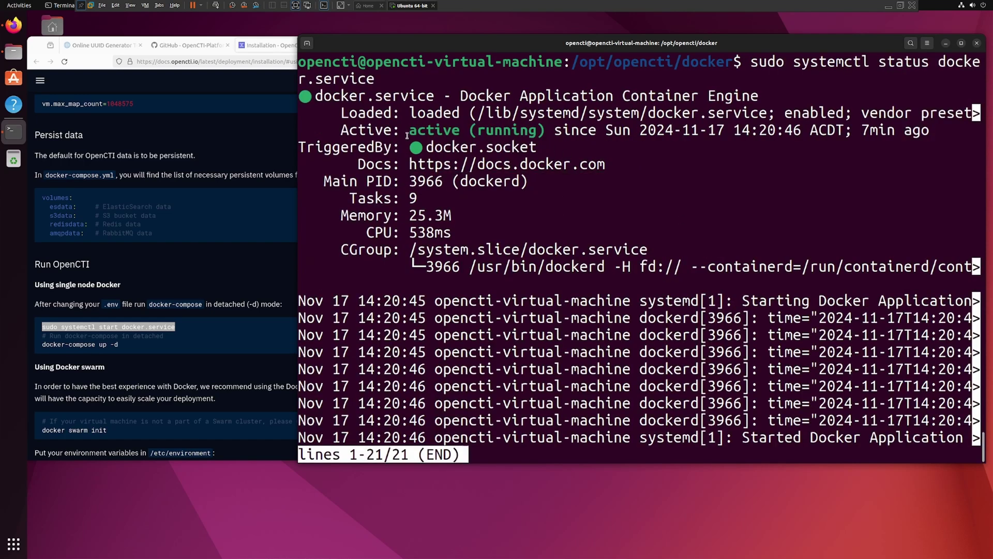
pyautogui.press('q')
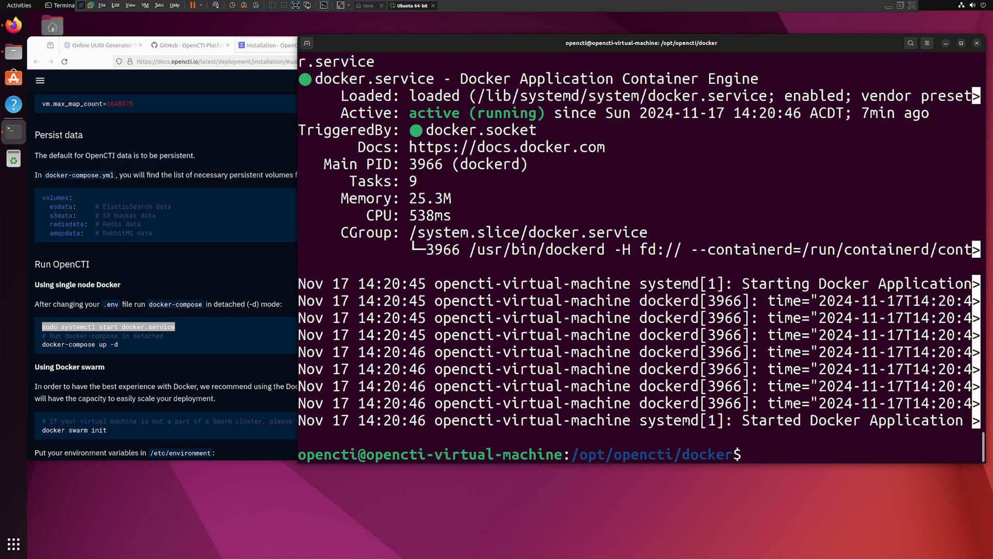
# - Launch the OpenCTI stack in the background with sudo docker-compose up -d
pyautogui.press('Return')
pyautogui.scroll(1, 639, 259)
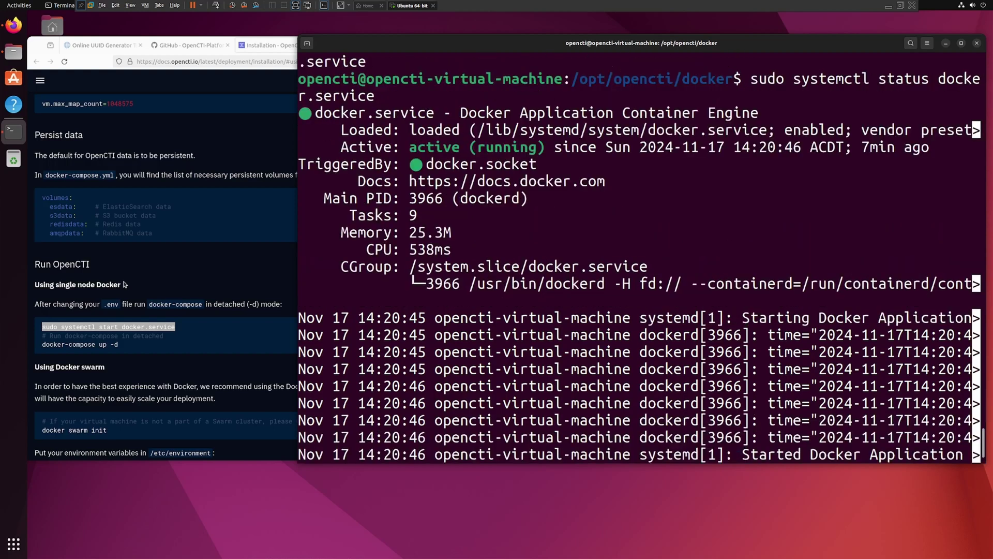
pyautogui.scroll(-1, 639, 259)
pyautogui.write('sudo')
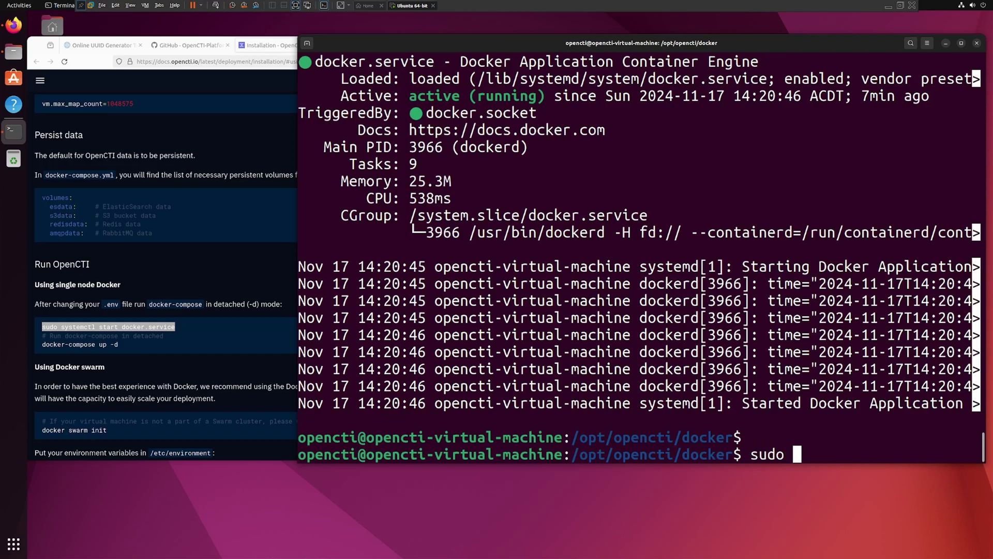
pyautogui.write(' docker-comp')
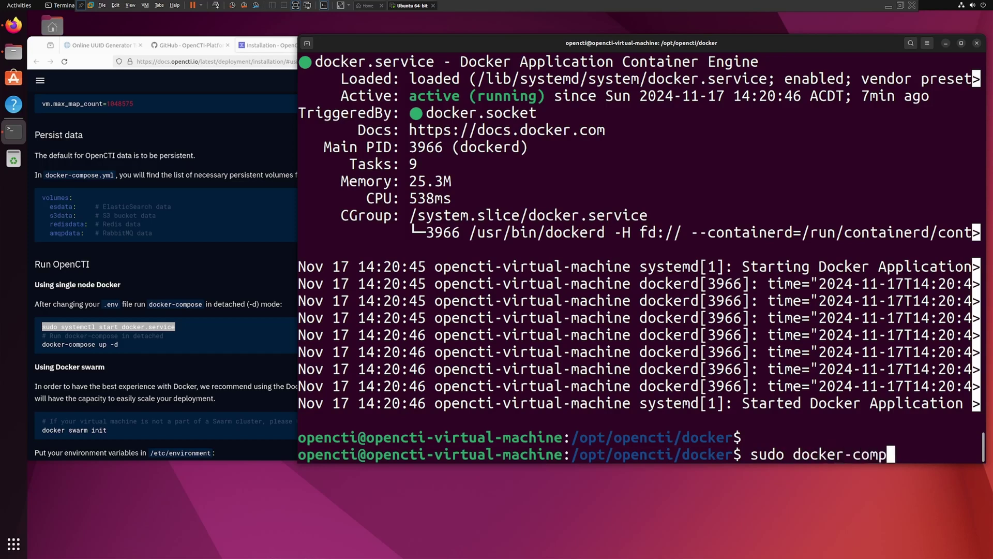
pyautogui.write('ose up -d')
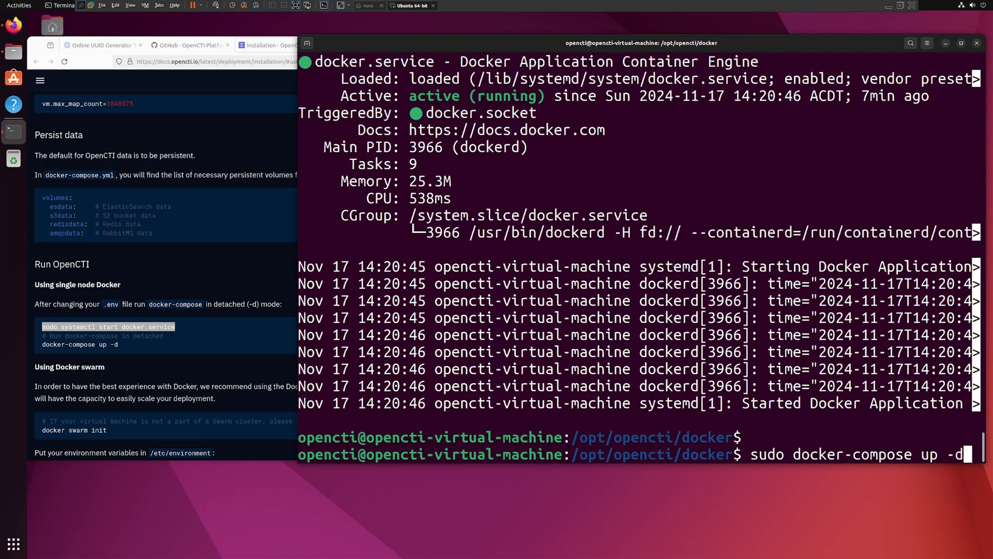
pyautogui.press('Return')
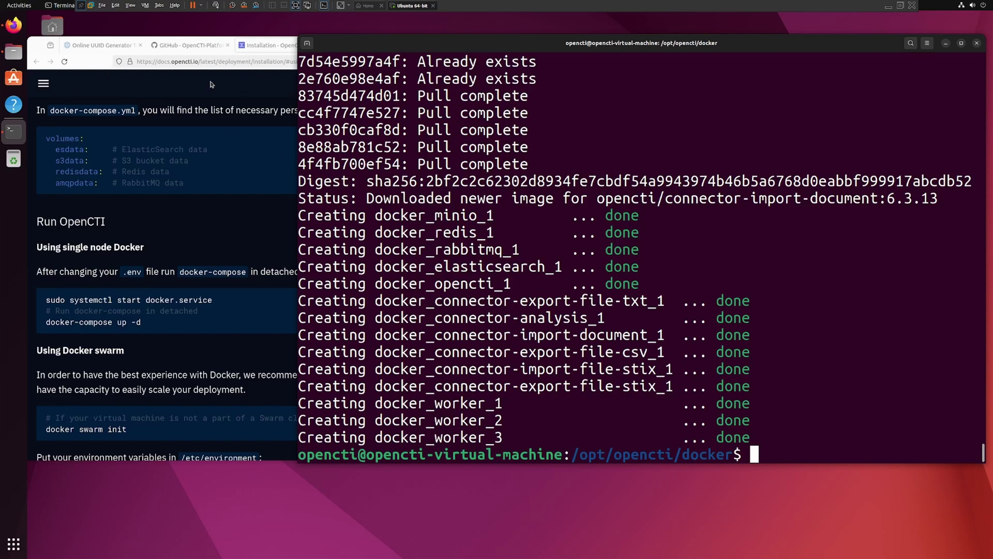
# - Wait until every OpenCTI container reports done, then bring Firefox forward
pyautogui.click(274, 92)
# - Load 192.168.100.201:8080 in a new Firefox tab
pyautogui.click(330, 47)
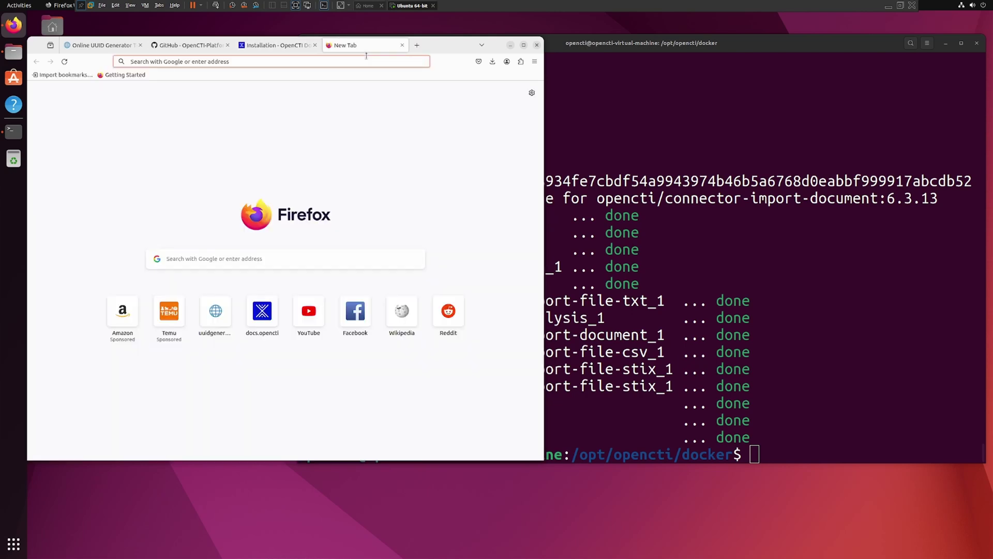
pyautogui.write('192.168.')
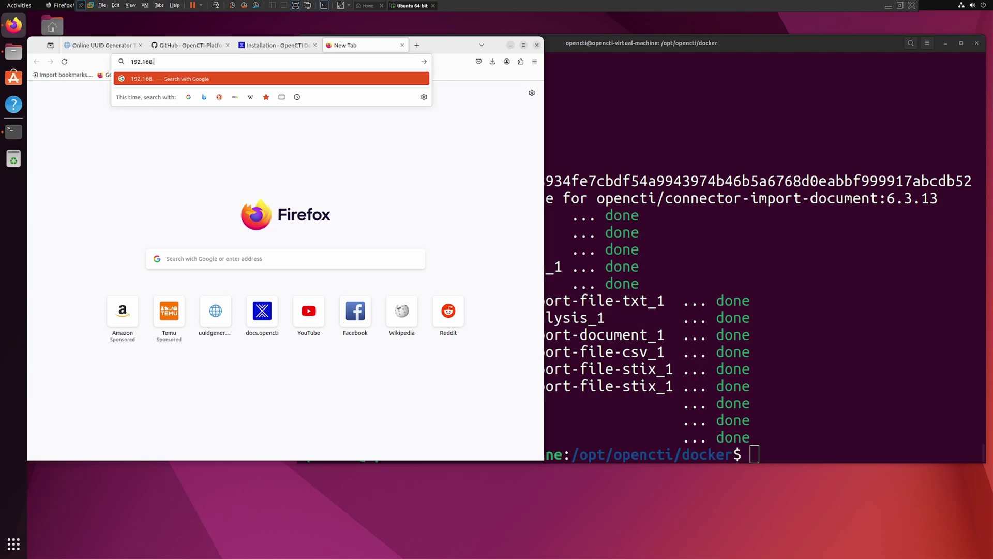
pyautogui.write('100.201:8080')
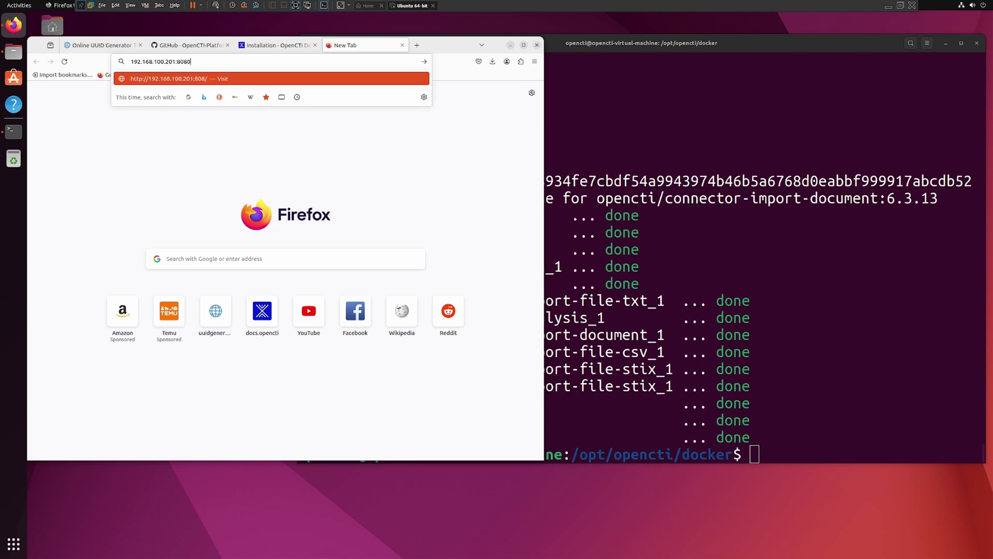
pyautogui.press('Return')
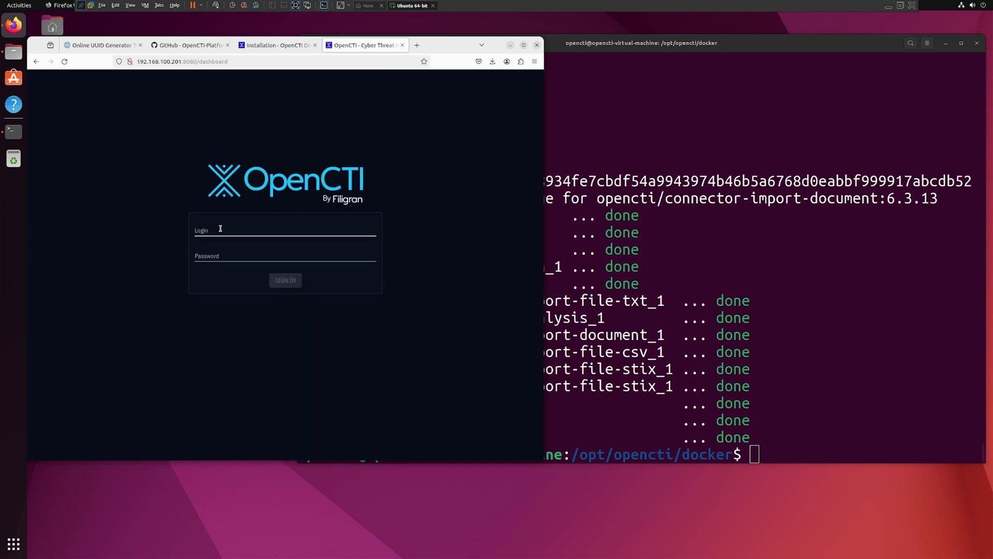
# - Maximize Firefox at 120% zoom and sign in with the admin login and password, fixing the login typo
pyautogui.click(219, 233)
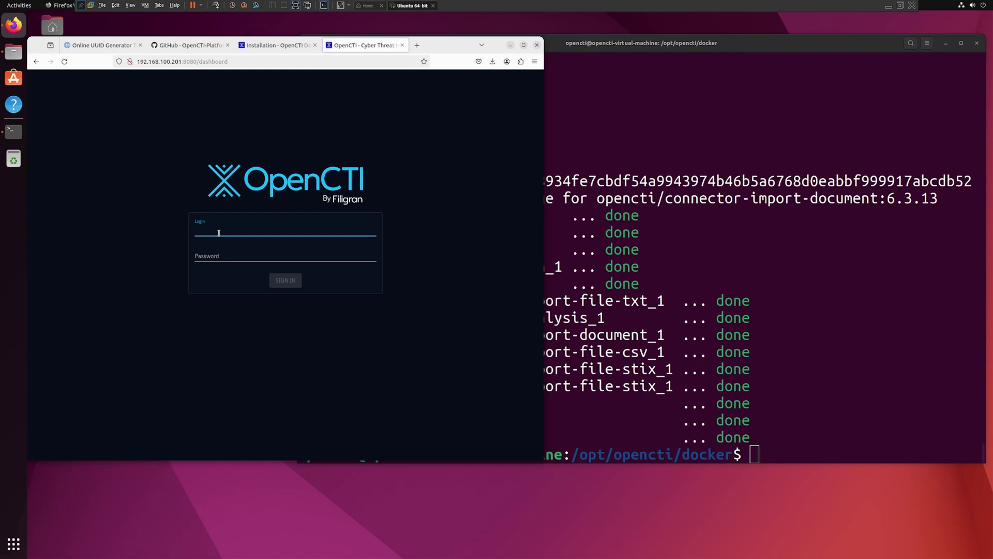
pyautogui.click(522, 46)
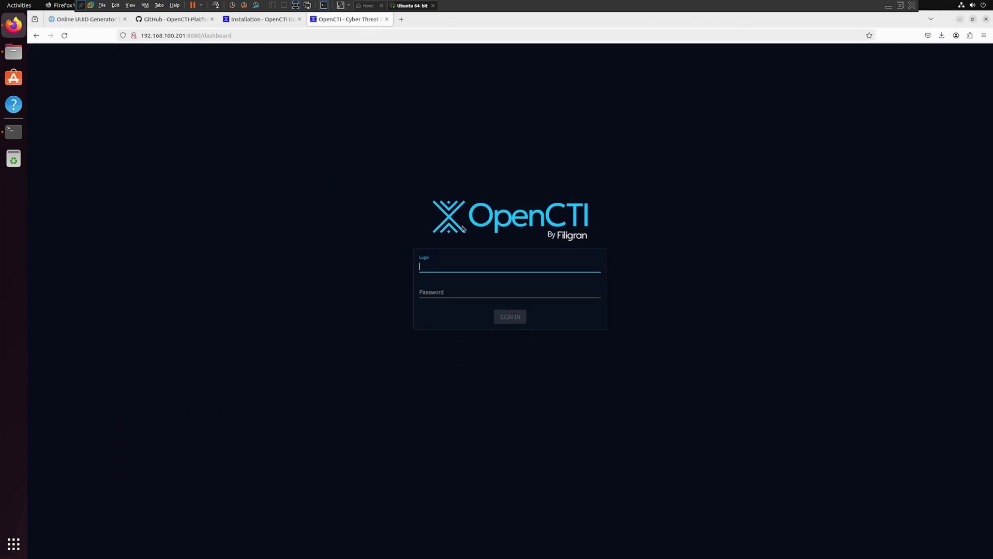
pyautogui.hotkey('ctrl', '+')
pyautogui.hotkey('ctrl', '+')
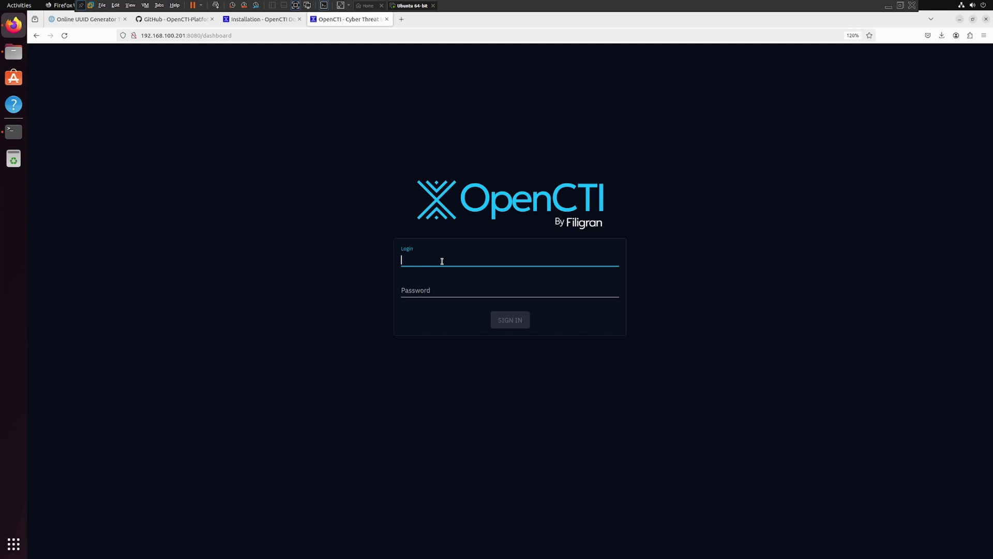
pyautogui.write('min@openctil.io')
pyautogui.click(435, 288)
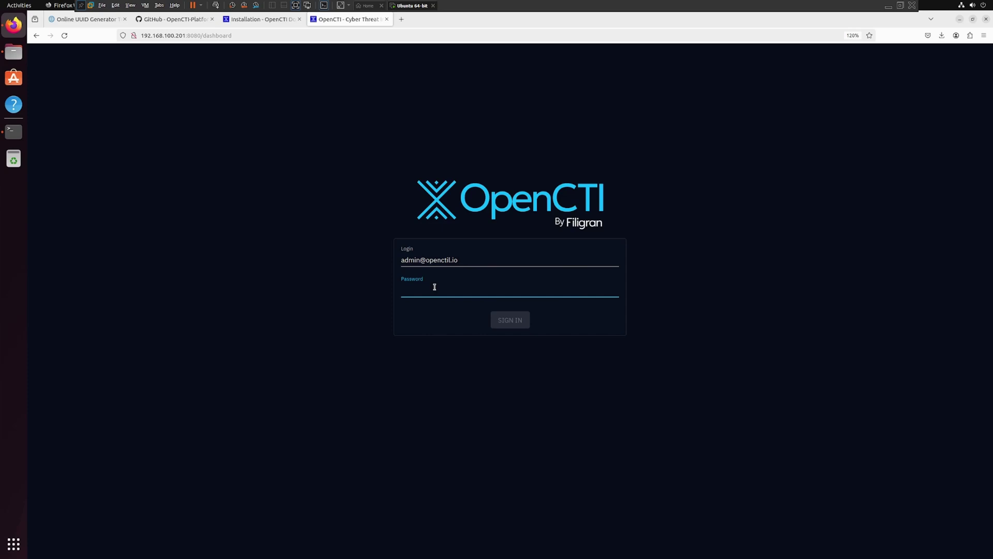
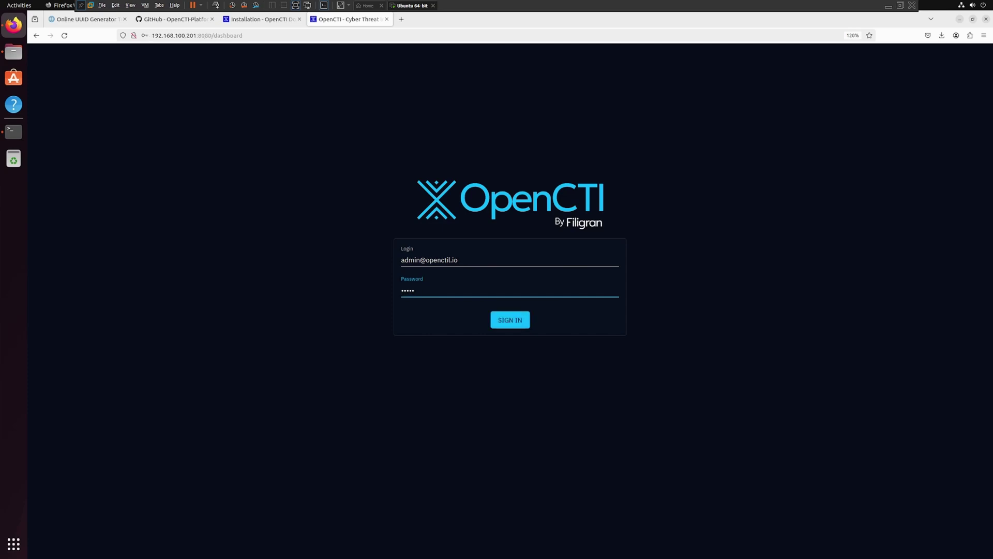
pyautogui.press('Return')
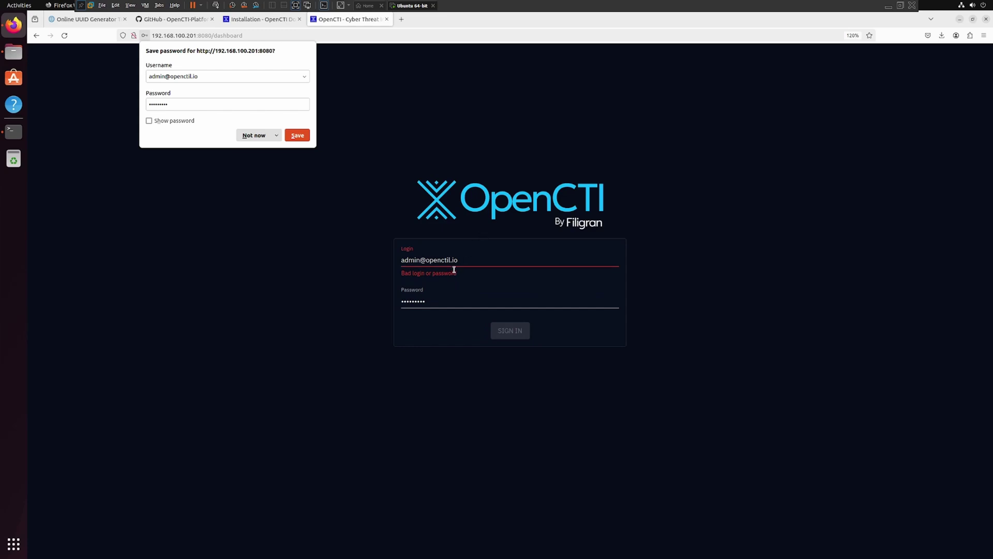
pyautogui.click(451, 260)
pyautogui.write('.')
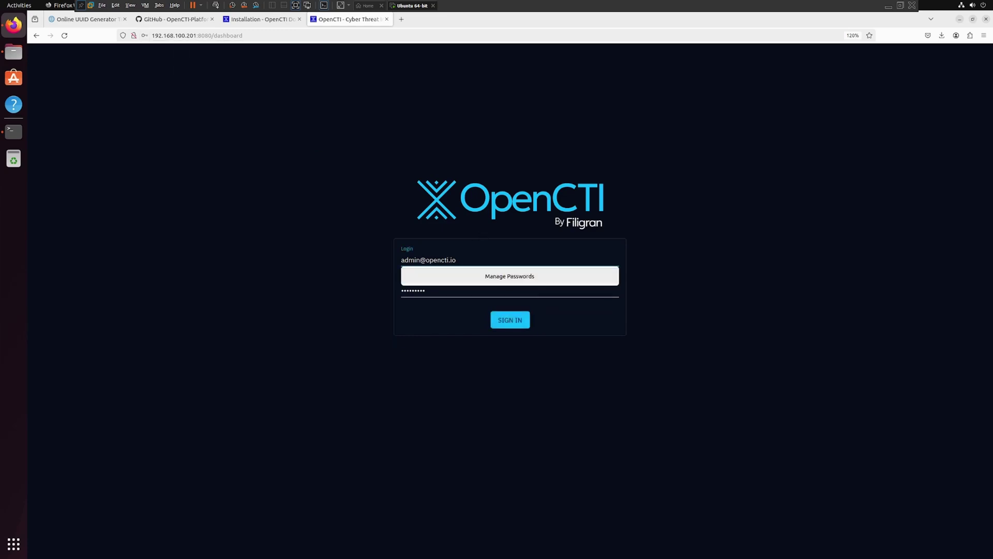
pyautogui.click(514, 324)
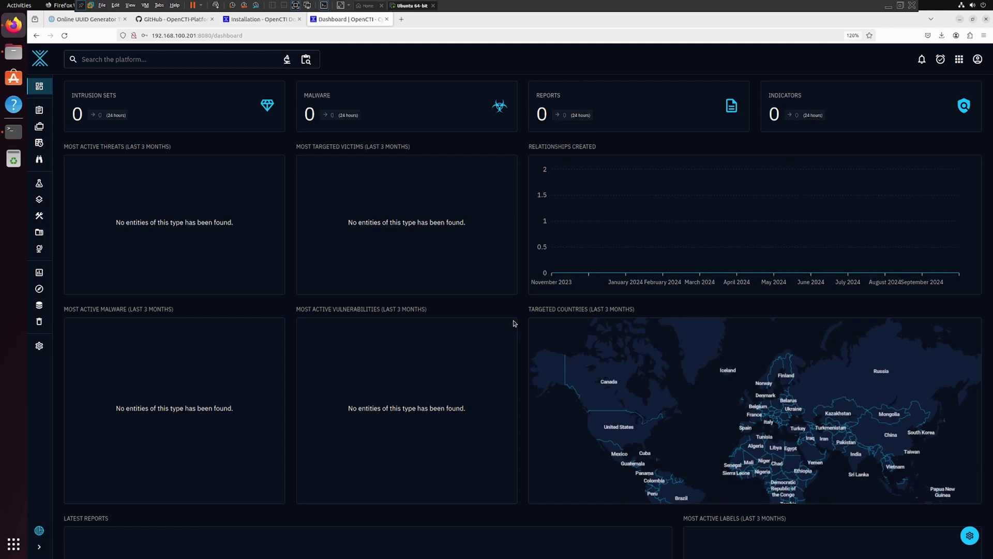
# - Open the sample dashboard image screenshot.png from the OpenCTI GitHub README
pyautogui.click(172, 20)
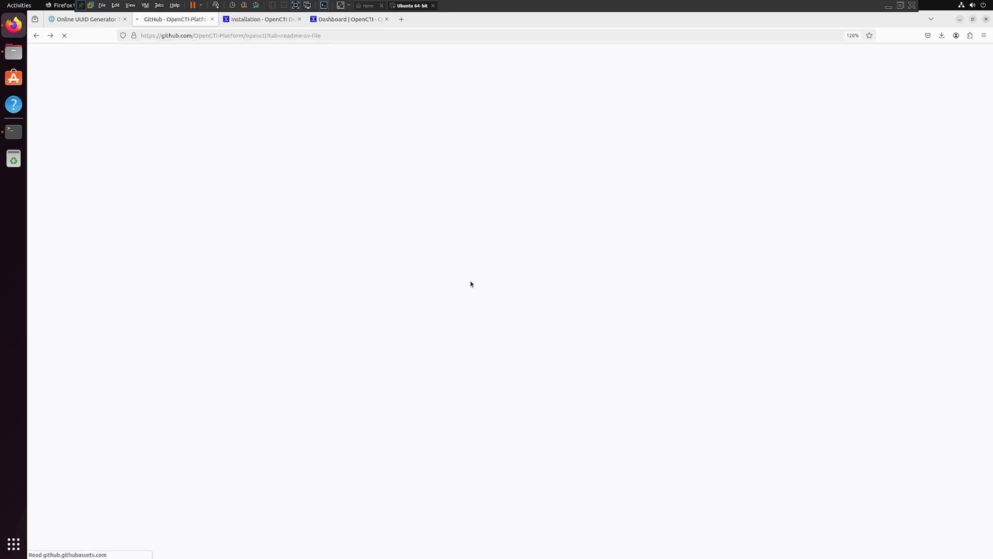
pyautogui.scroll(-10, 456, 277)
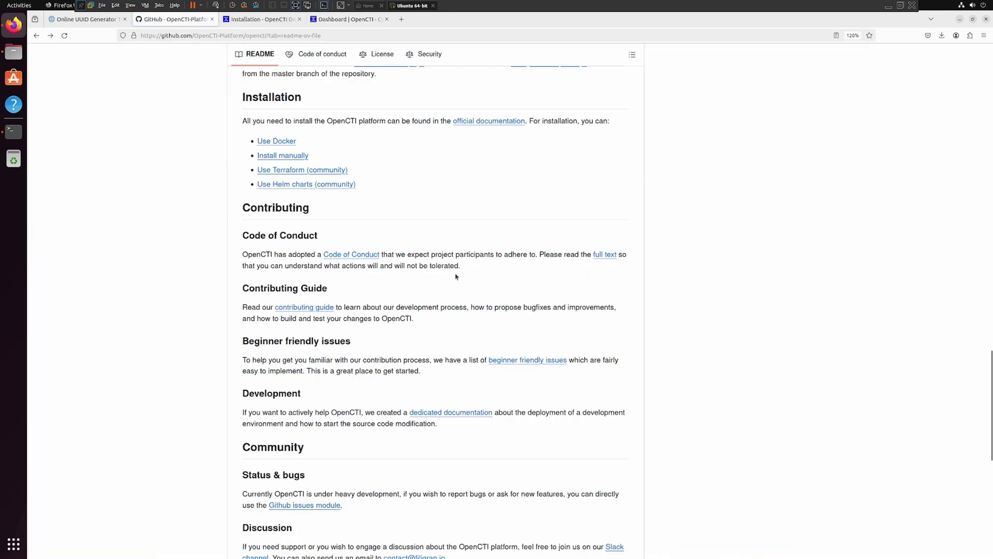
pyautogui.scroll(20, 456, 275)
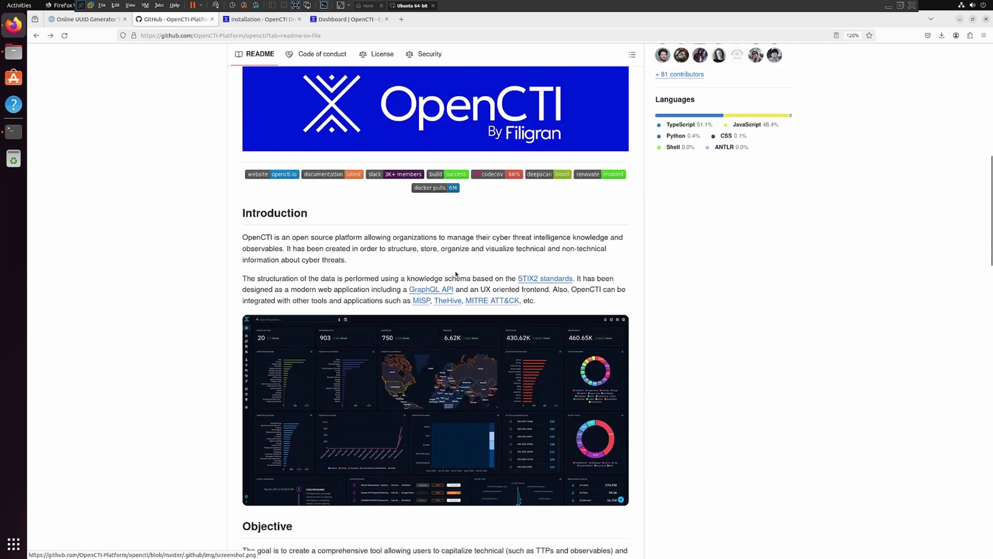
pyautogui.scroll(-4, 456, 274)
pyautogui.click(456, 273)
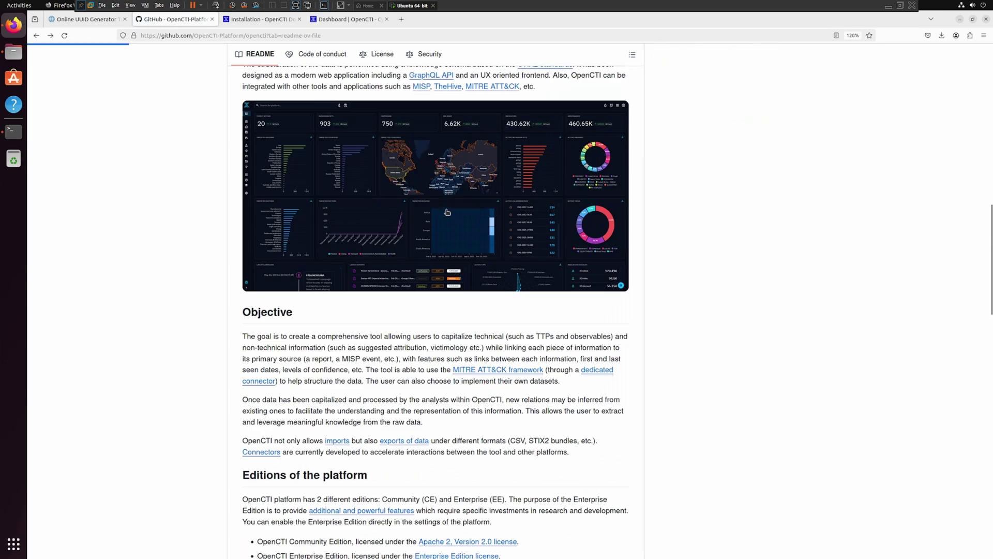
pyautogui.scroll(-2, 446, 268)
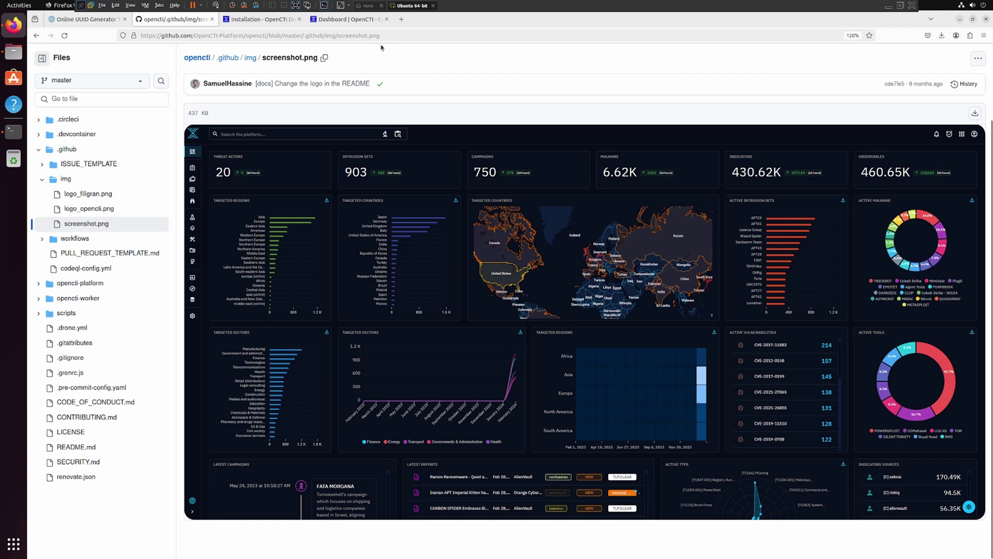
# - Review the seven active connectors under Data > Ingestion > Connectors in OpenCTI
pyautogui.click(346, 19)
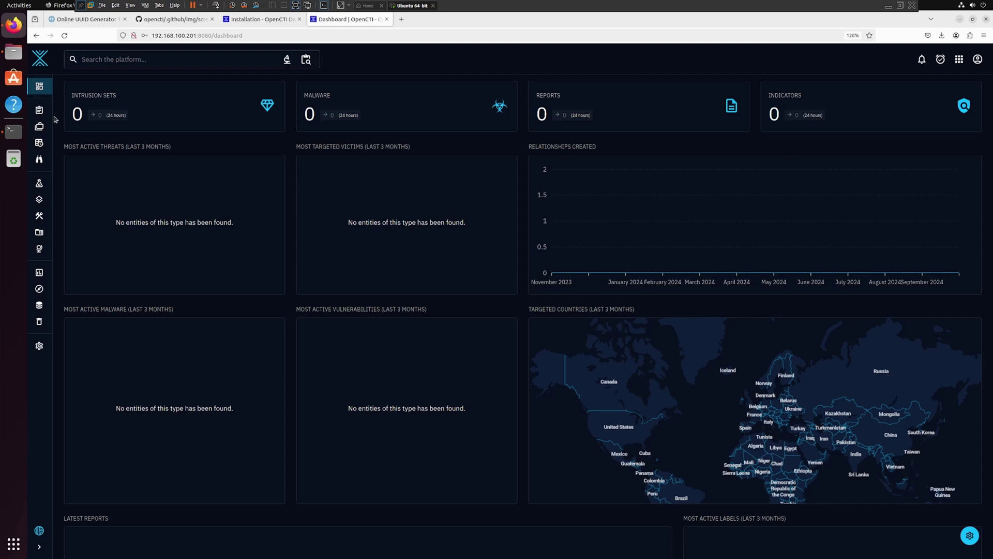
pyautogui.moveTo(42, 310)
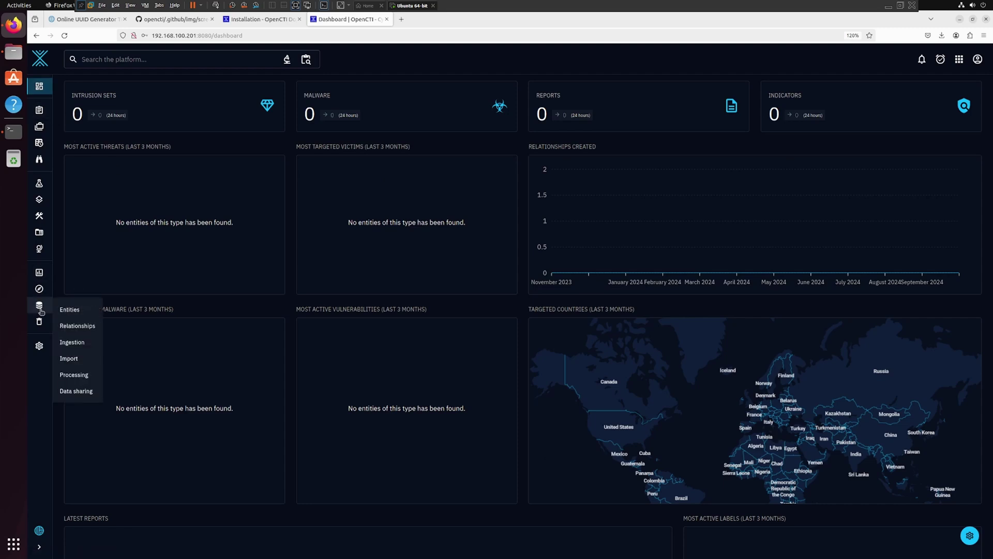
pyautogui.click(77, 349)
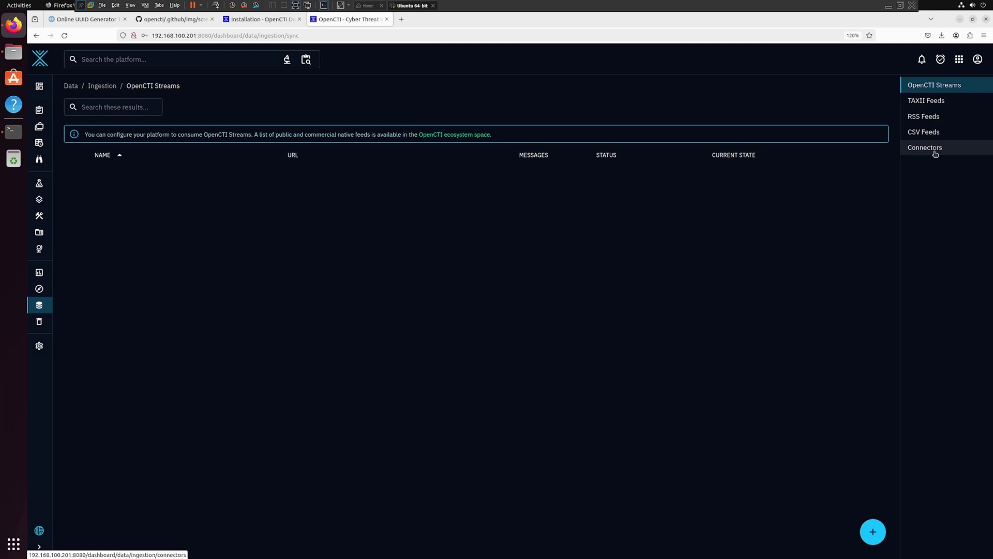
pyautogui.click(935, 153)
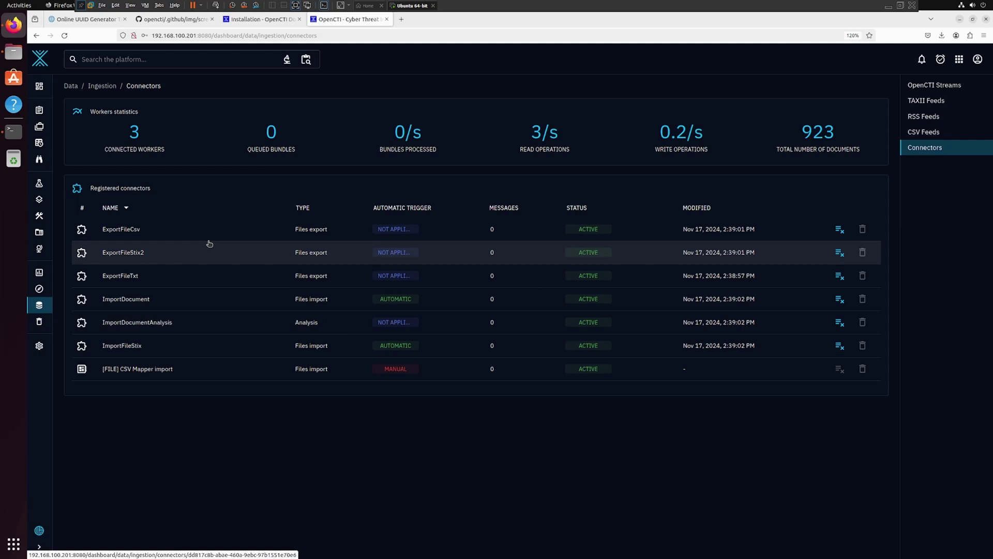
pyautogui.click(179, 21)
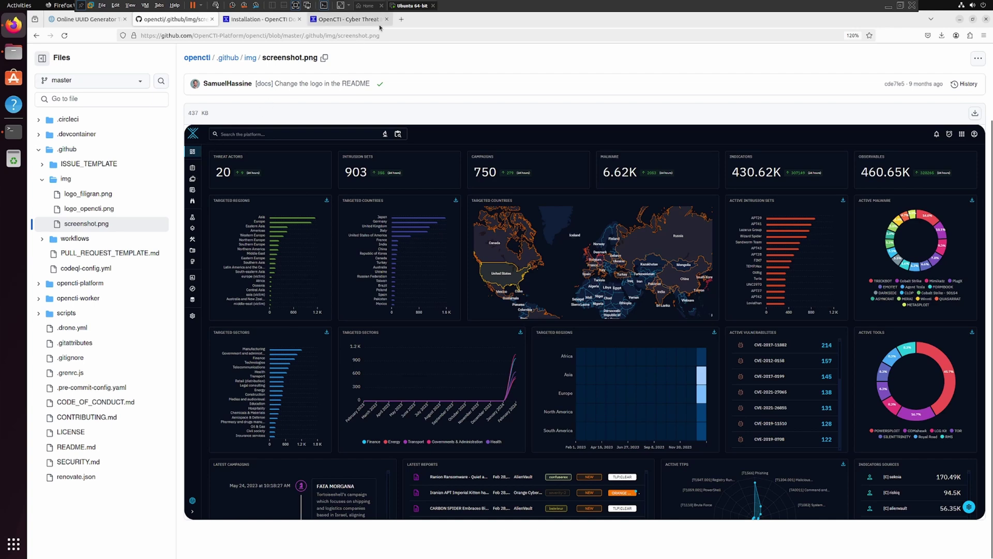
# - Search 'open cti connectors' and open the OpenCTI-Platform connectors repository on GitHub
pyautogui.click(401, 20)
pyautogui.write('open ctil')
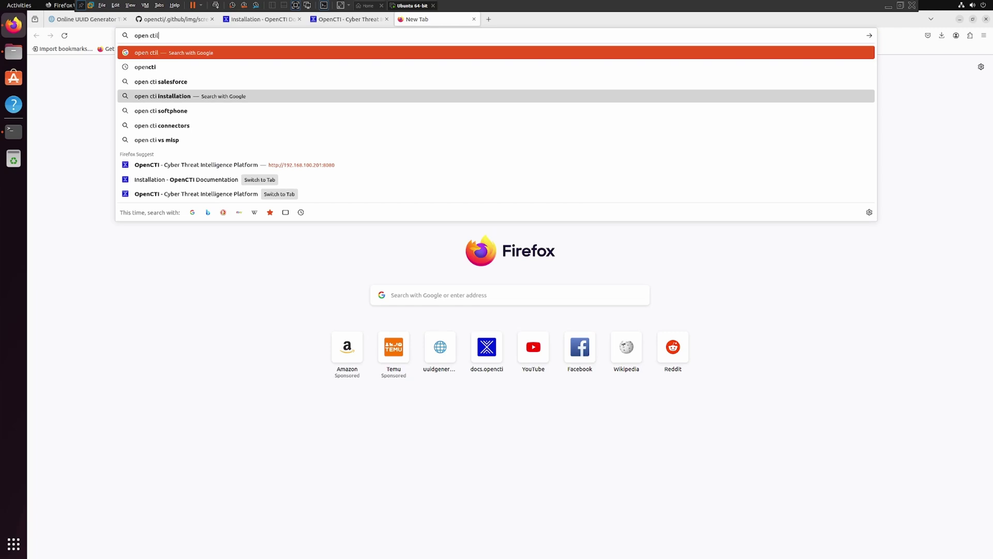
pyautogui.press('BackSpace')
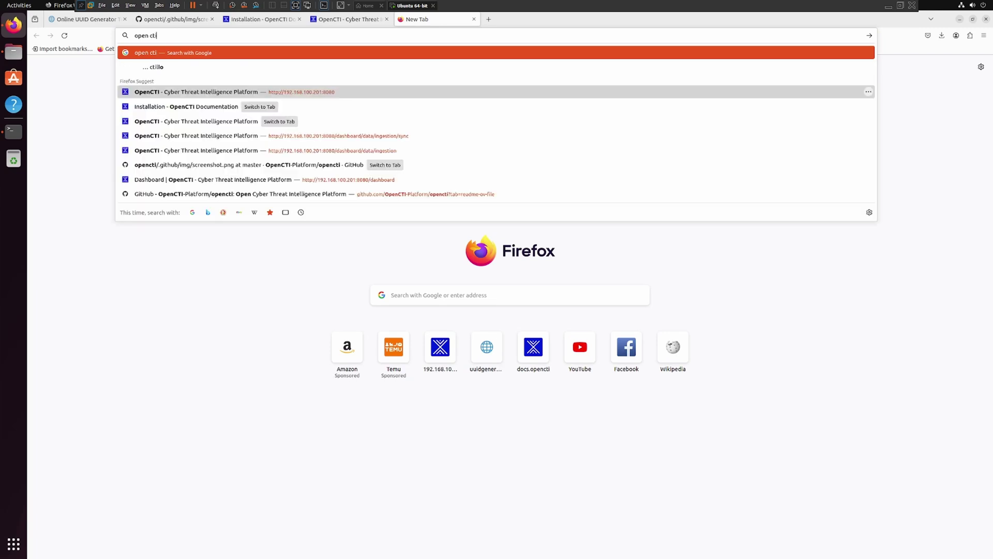
pyautogui.write('connectors')
pyautogui.press('Return')
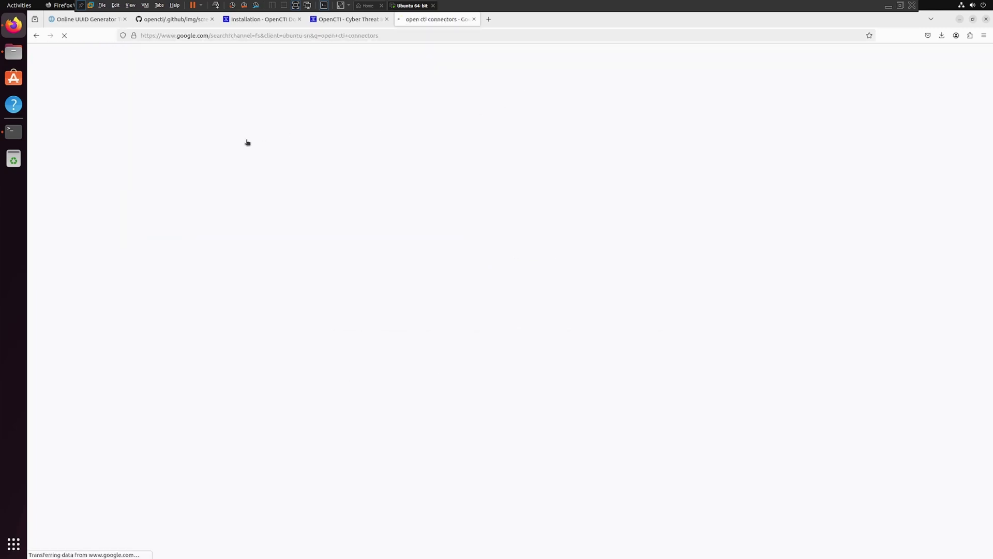
pyautogui.click(201, 150)
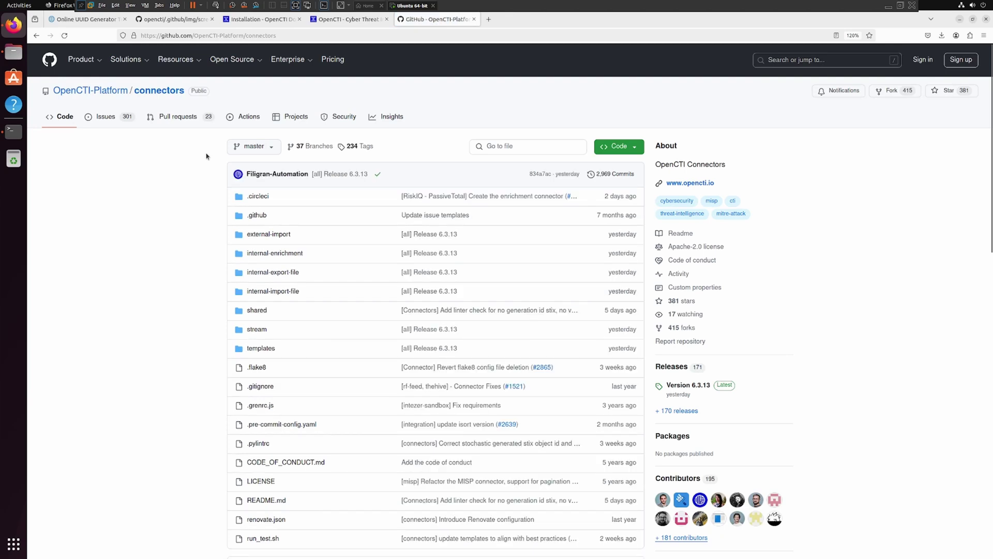
# - Browse the external-import folder down to virustotal-livehunt-notifications
pyautogui.click(273, 239)
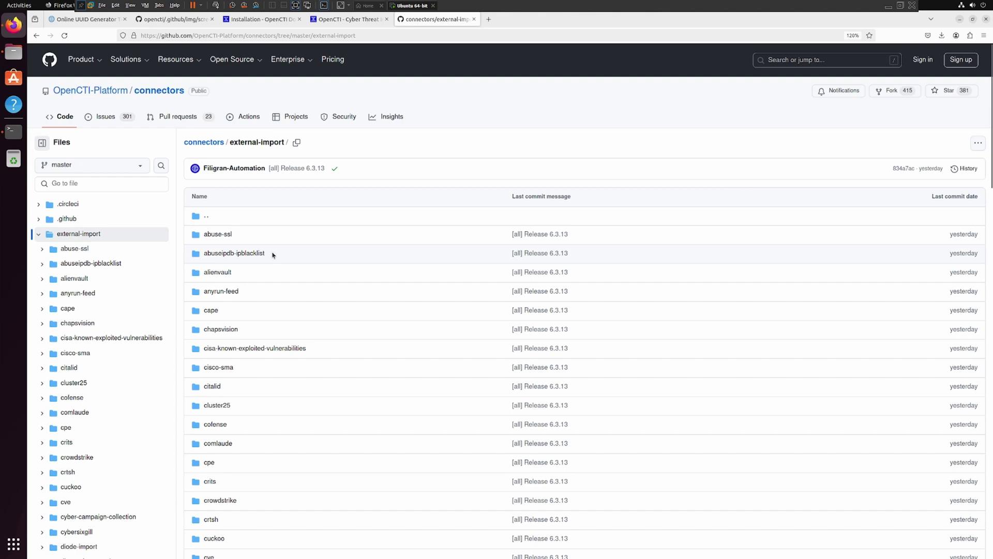
pyautogui.scroll(-3, 273, 253)
pyautogui.scroll(-3, 273, 255)
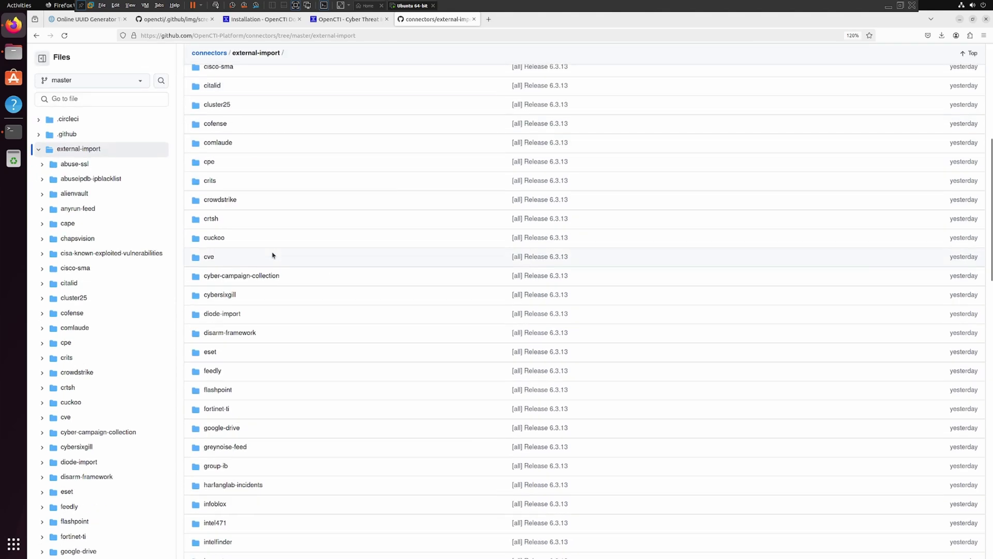
pyautogui.scroll(6, 273, 255)
pyautogui.scroll(-5, 273, 255)
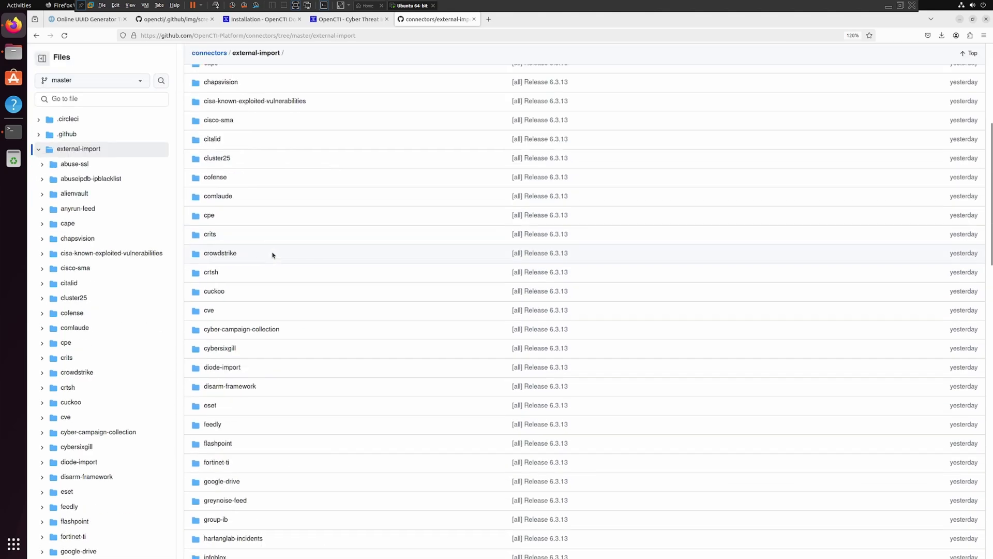
pyautogui.scroll(-20, 273, 254)
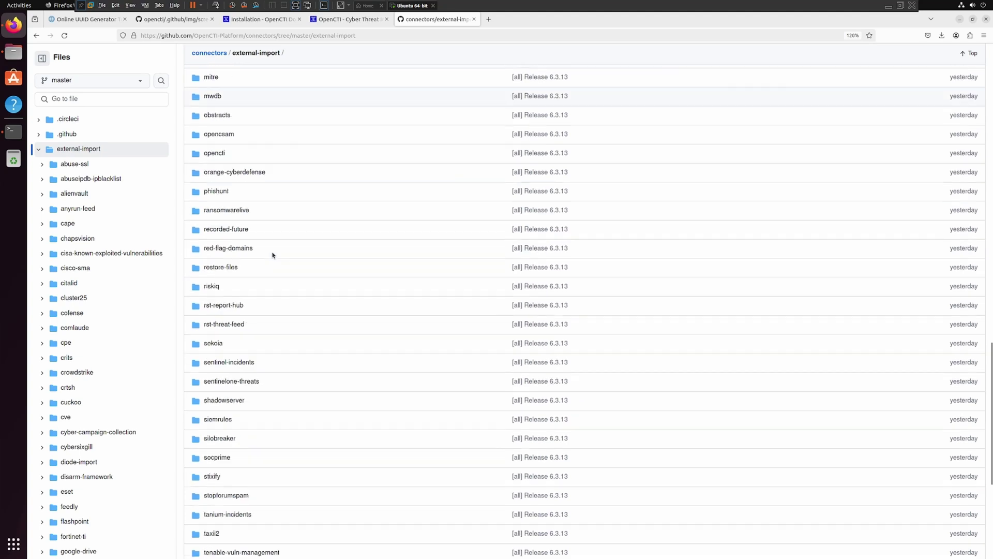
pyautogui.scroll(-4, 272, 255)
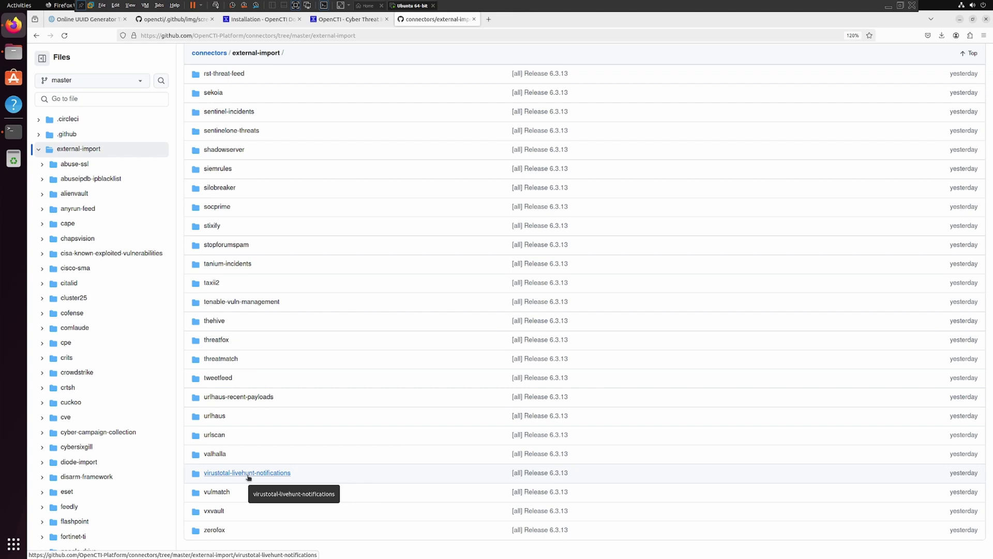
pyautogui.scroll(20, 249, 477)
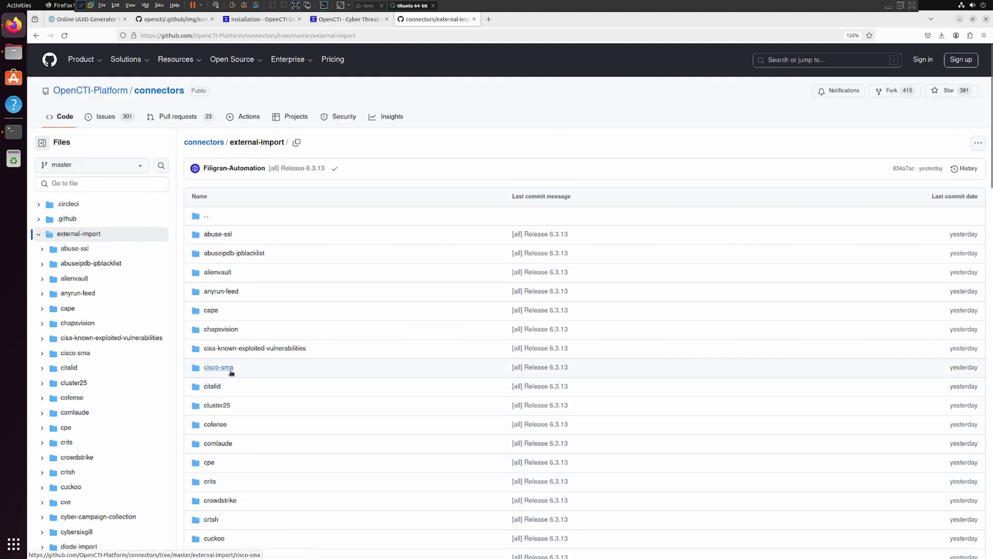
pyautogui.scroll(-10, 293, 390)
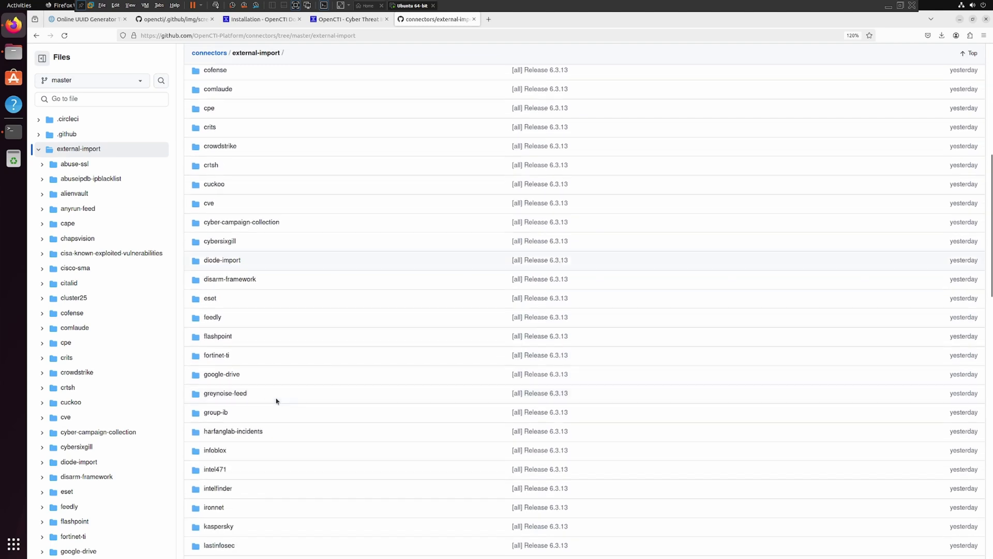
pyautogui.scroll(-3, 275, 401)
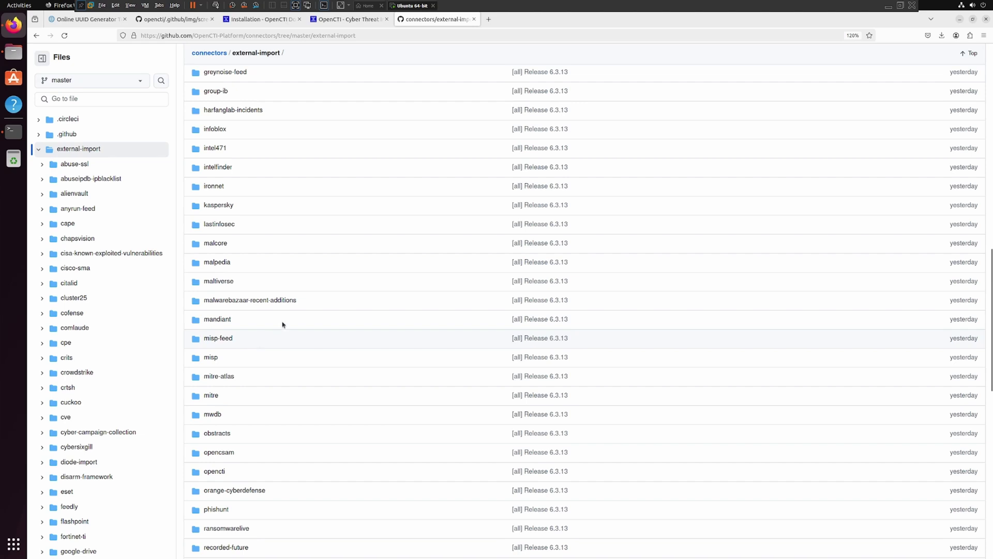
pyautogui.scroll(-10, 289, 316)
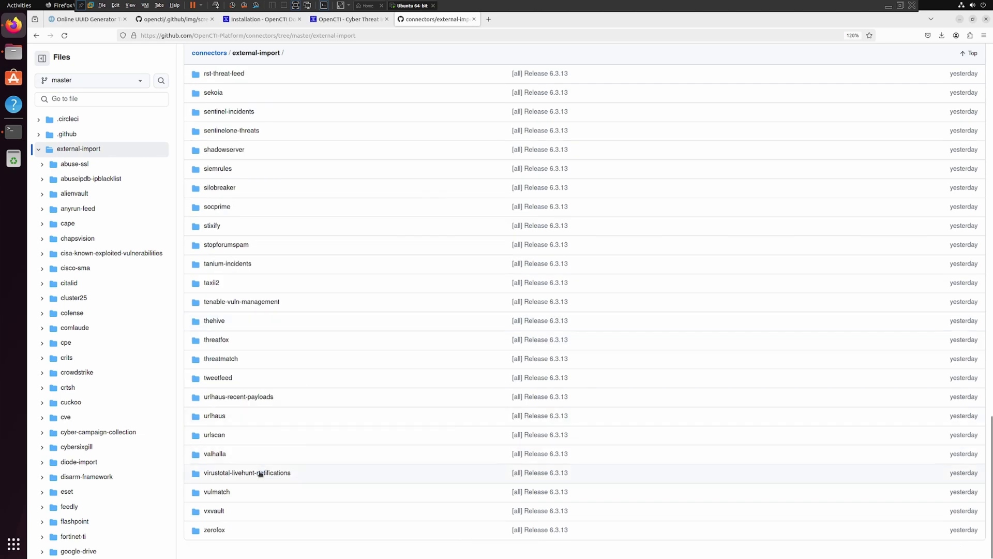
pyautogui.click(259, 475)
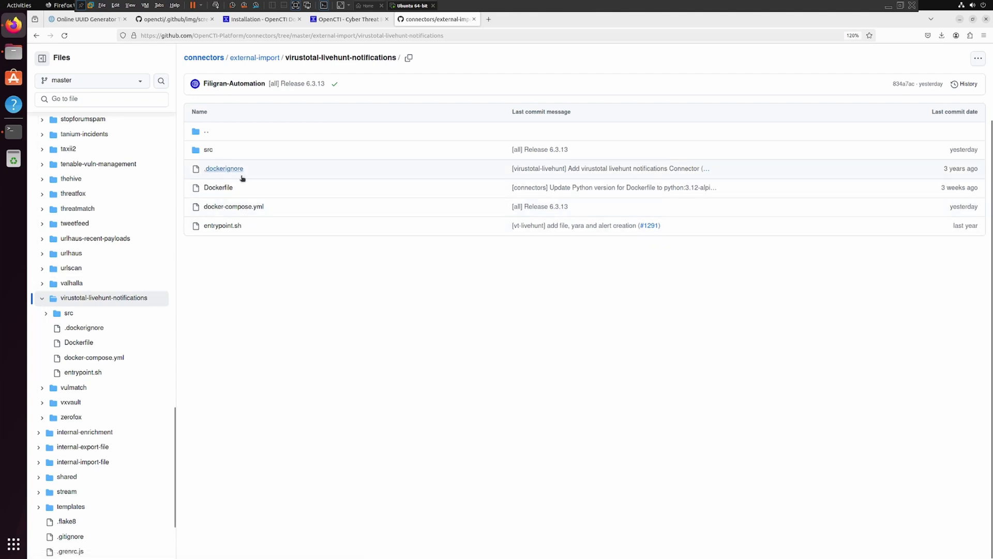
pyautogui.click(220, 207)
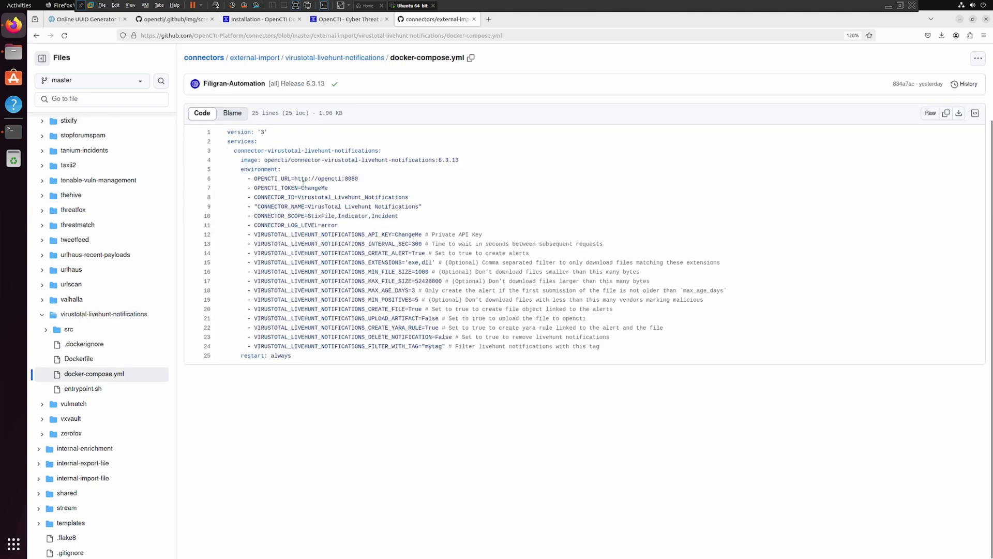
pyautogui.moveTo(294, 177); pyautogui.dragTo(362, 179)
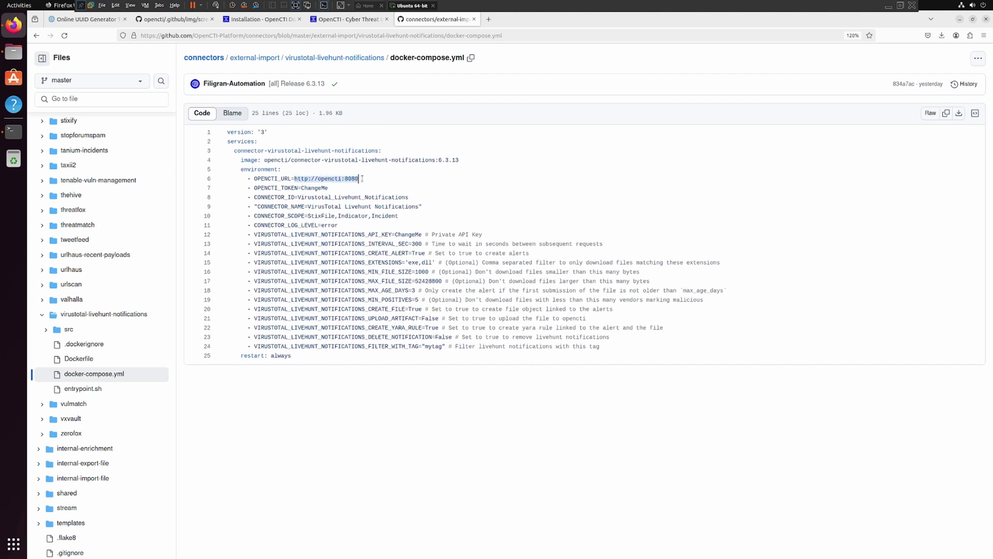
pyautogui.click(317, 191)
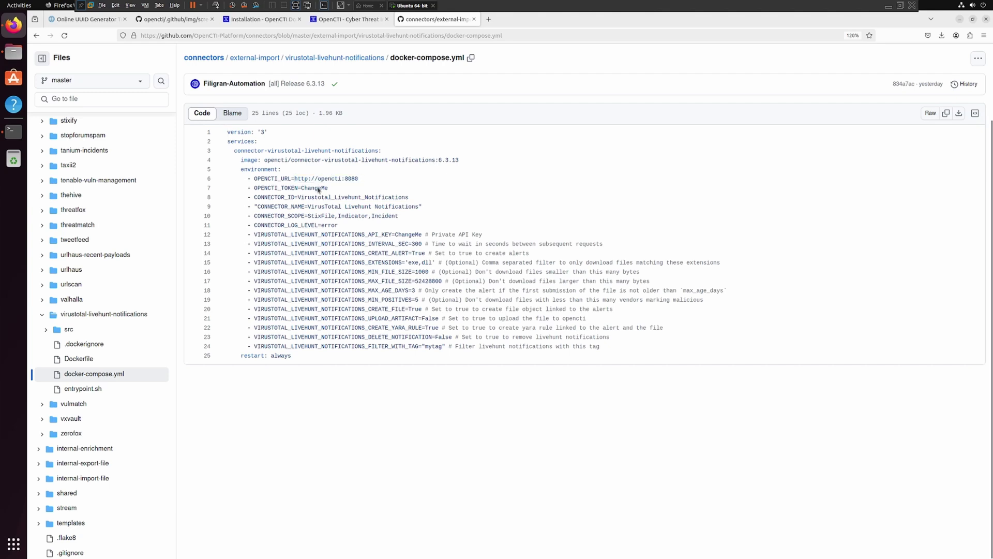
pyautogui.moveTo(433, 233); pyautogui.dragTo(493, 234)
# - Search the web for 'virus toal' in a new Firefox tab
pyautogui.click(488, 20)
pyautogui.write('virus')
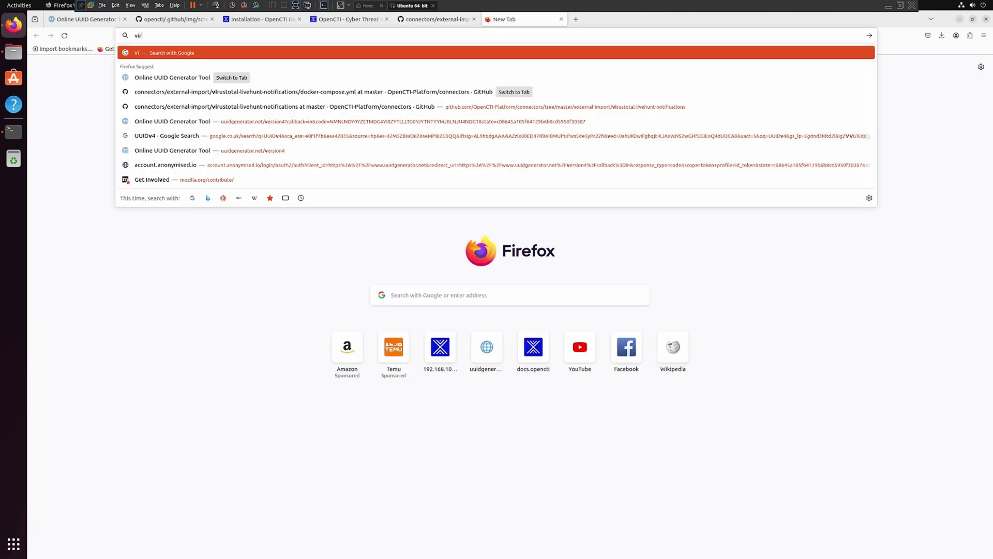
pyautogui.write(' toal')
pyautogui.press('Return')
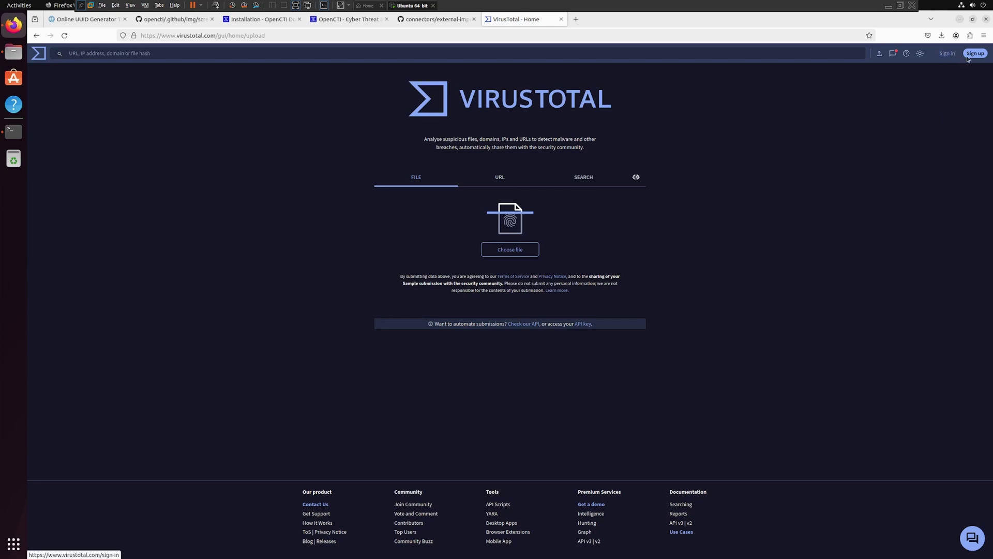
# - Copy lines 3–25, the connector service block, from the GitHub docker-compose.yml
pyautogui.click(411, 21)
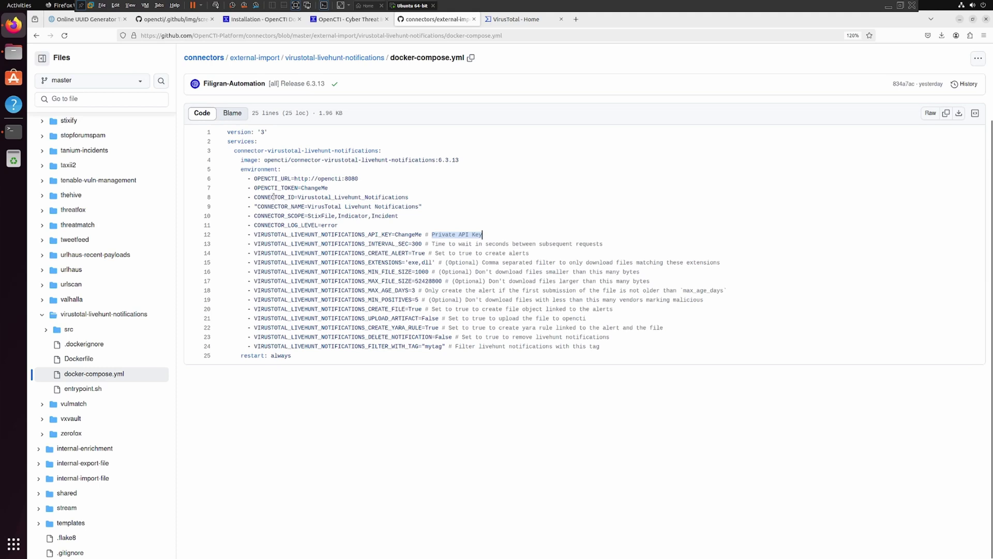
pyautogui.moveTo(227, 131); pyautogui.dragTo(350, 361)
pyautogui.click(331, 225)
pyautogui.moveTo(234, 152); pyautogui.dragTo(288, 356)
pyautogui.rightClick(288, 356)
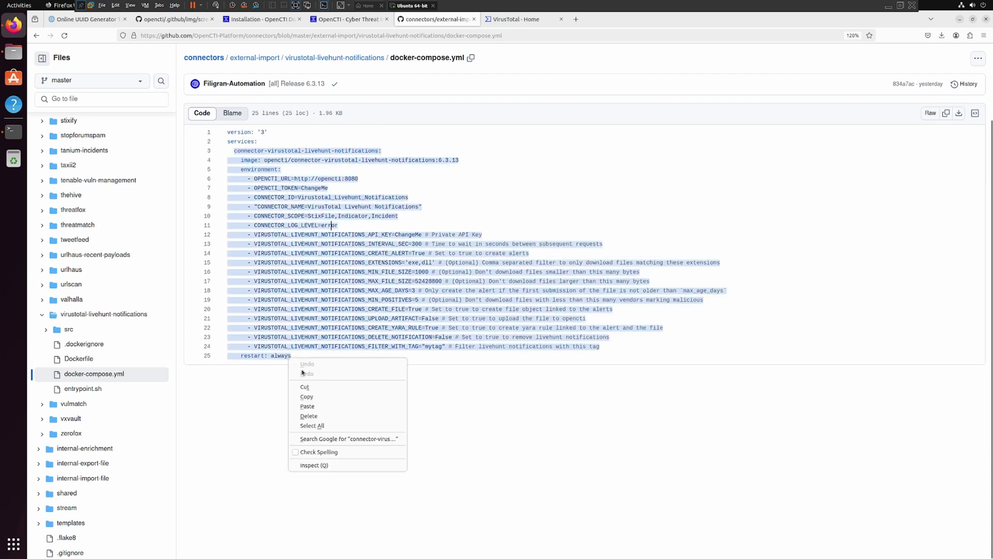
pyautogui.click(314, 395)
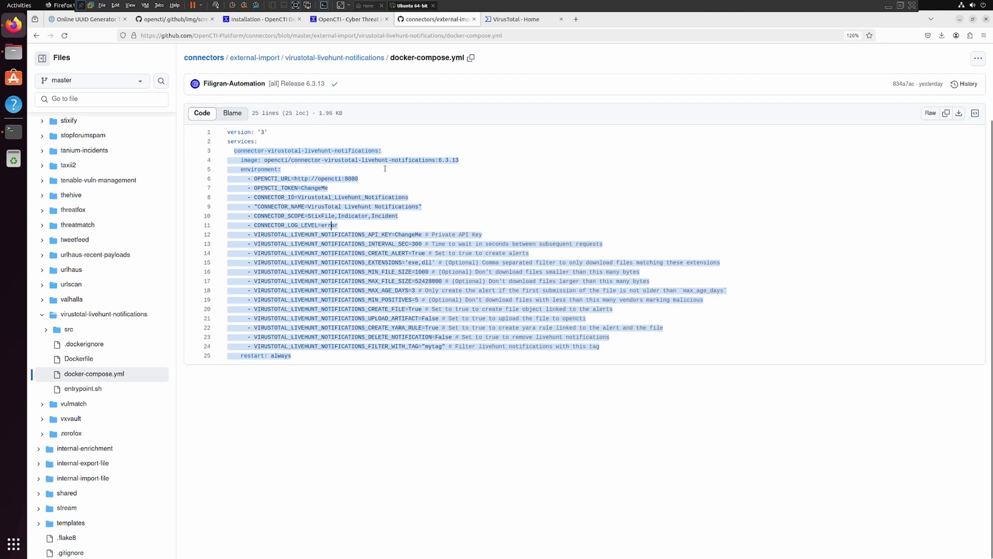
# - Clear the terminal and list the /opt/opencti/docker directory with 'ls -la'
pyautogui.click(10, 133)
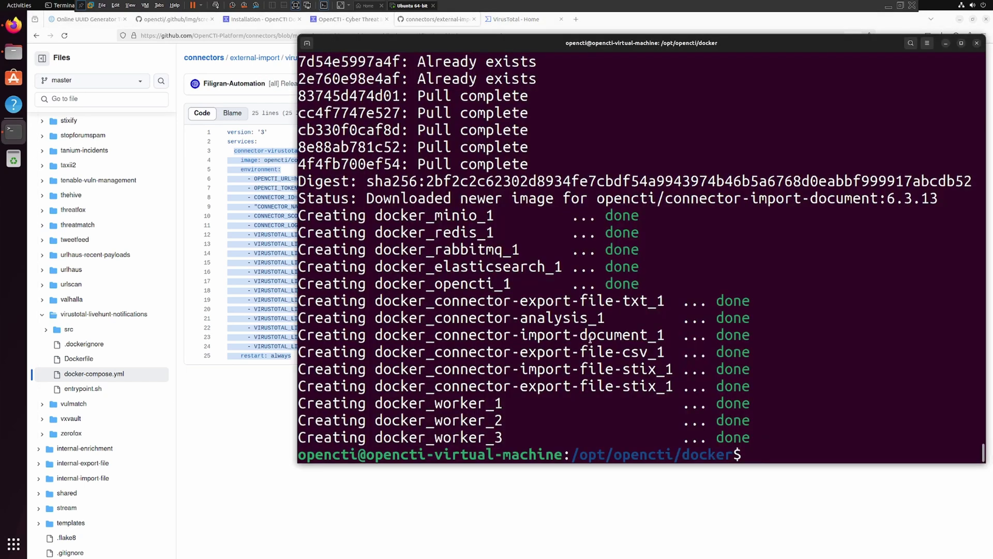
pyautogui.press('Return')
pyautogui.press('Return')
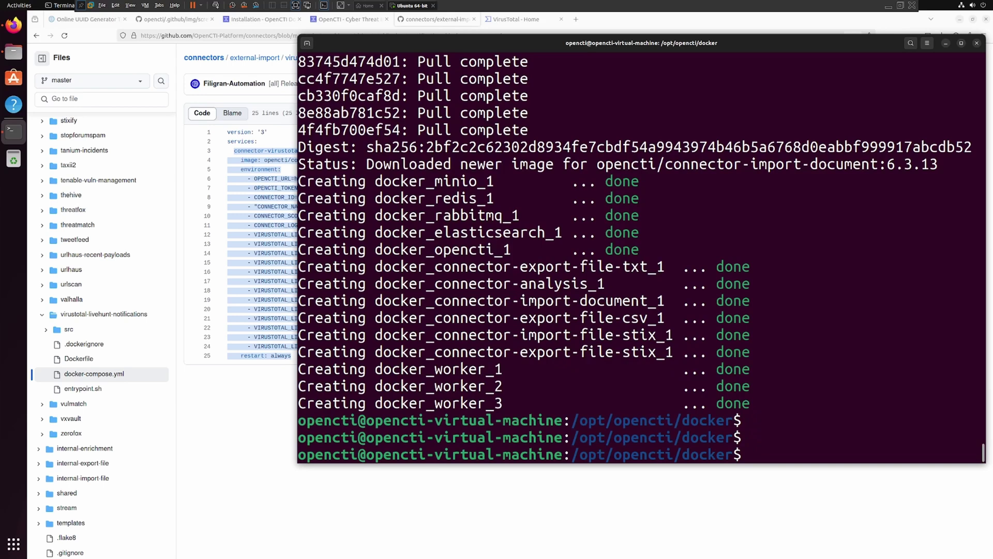
pyautogui.hotkey('ctrl', 'l')
pyautogui.write('ls ')
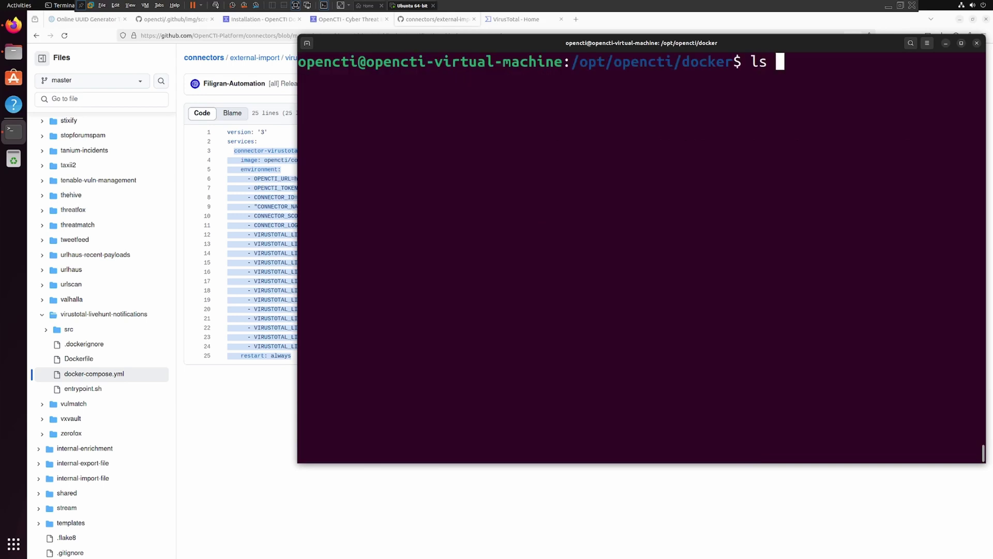
pyautogui.write('-la')
pyautogui.press('Return')
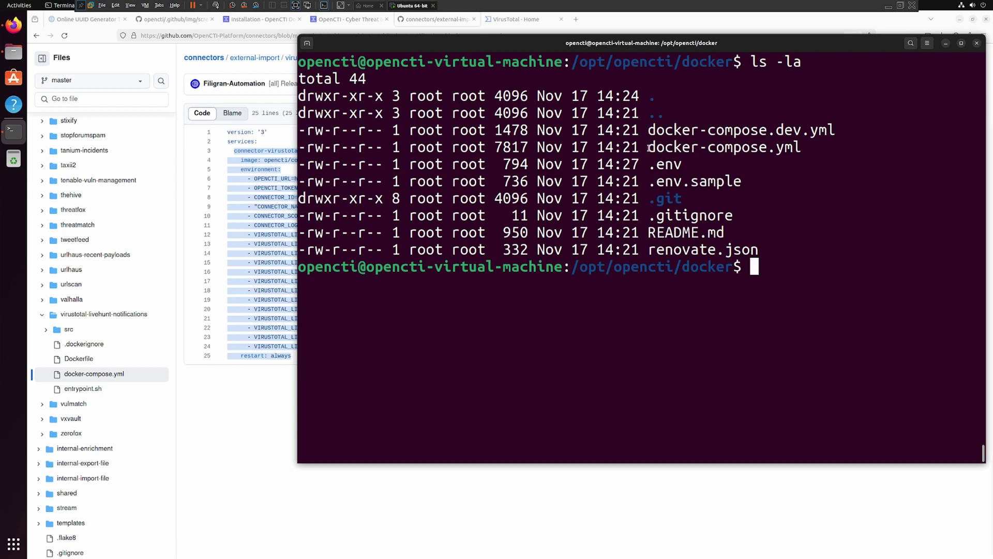
# - Open docker-compose.yml in Sublime Text as root with 'sudo subl docker-compose.yml'
pyautogui.moveTo(655, 148); pyautogui.dragTo(800, 148)
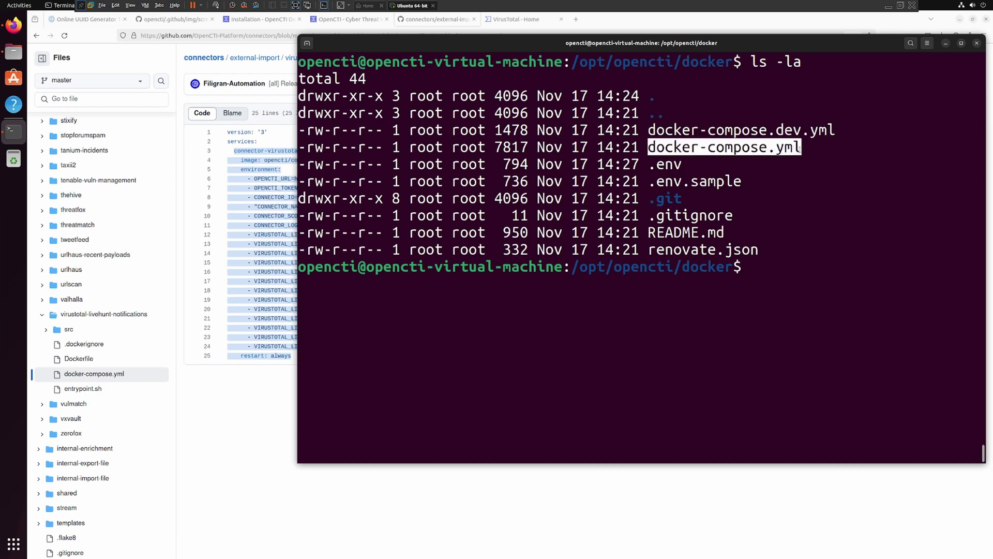
pyautogui.click(808, 221)
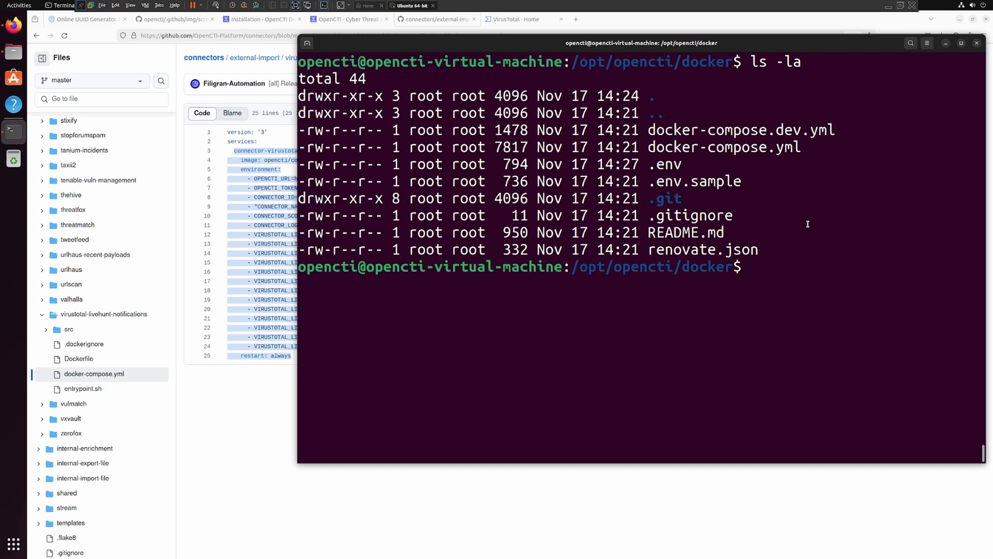
pyautogui.write('sudo subl')
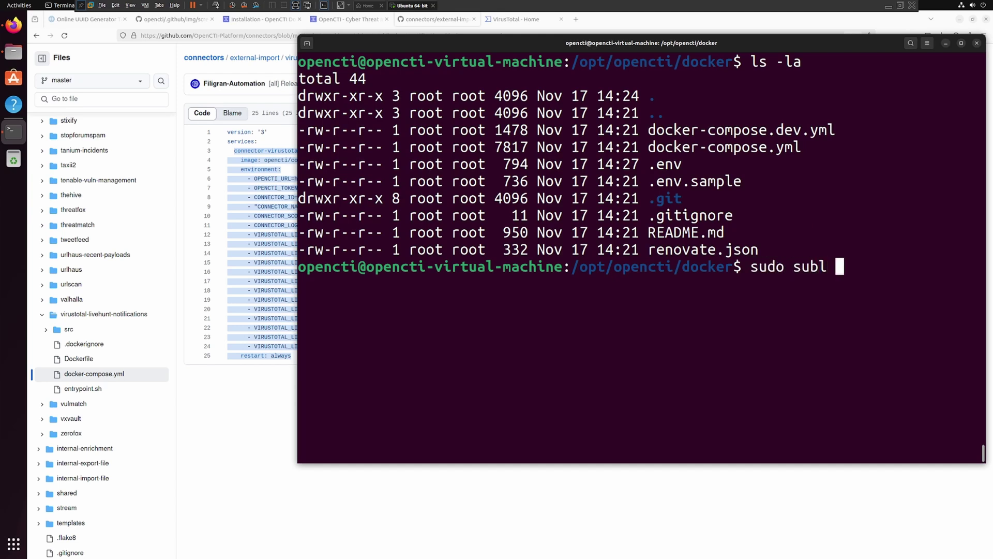
pyautogui.write(' dock')
pyautogui.press('Tab')
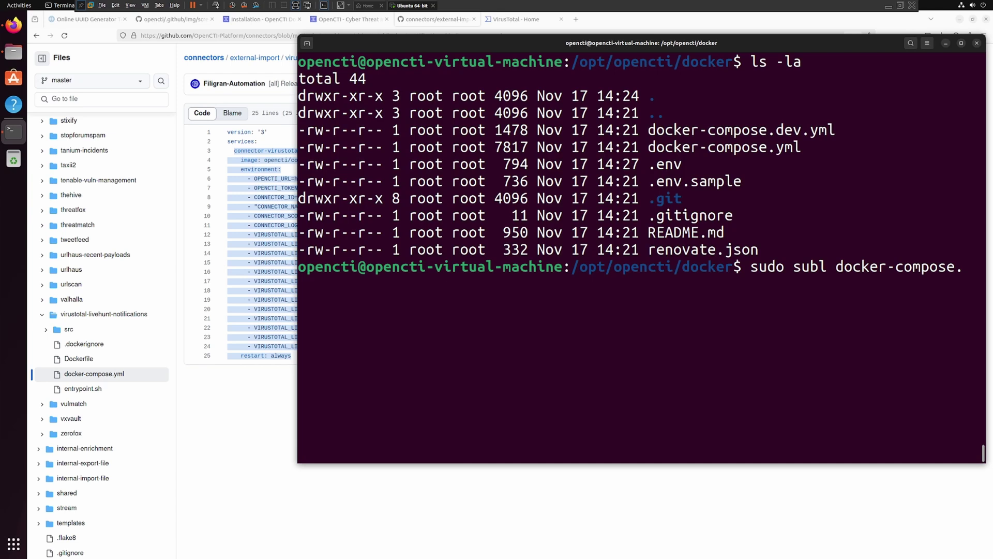
pyautogui.write('yml')
pyautogui.press('Return')
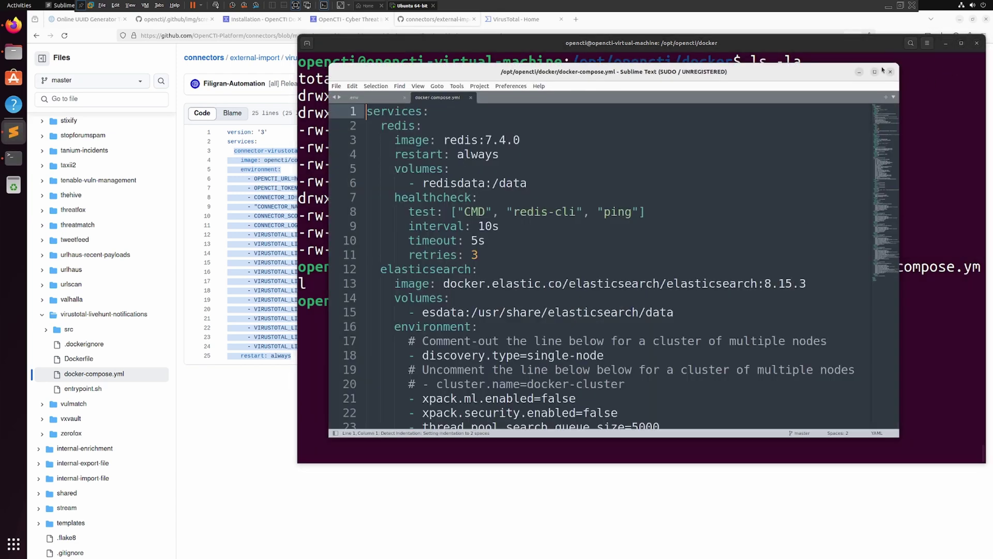
# - Paste the VirusTotal Livehunt connector block on a new line after line 222's service_healthy
pyautogui.click(875, 71)
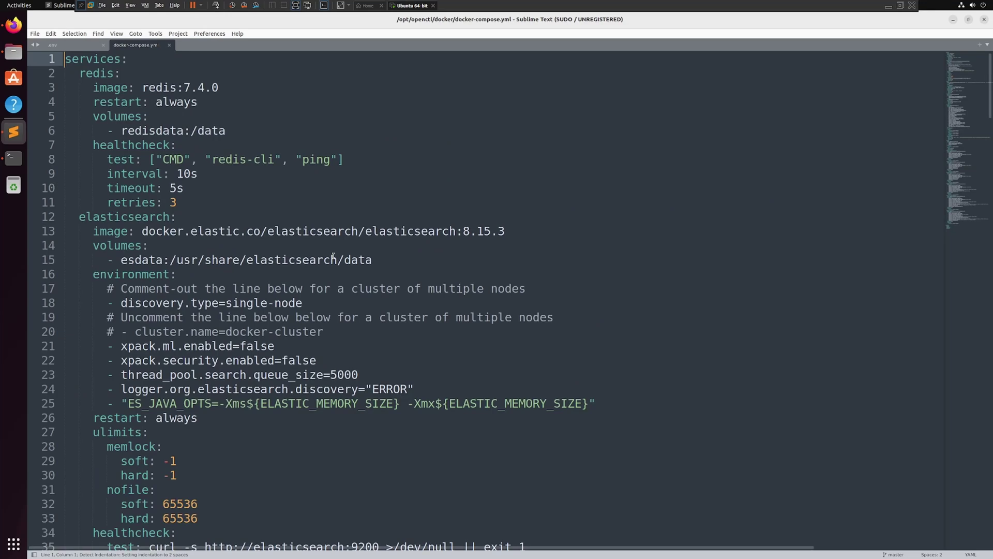
pyautogui.hotkey('ctrl', '=')
pyautogui.hotkey('ctrl', '=')
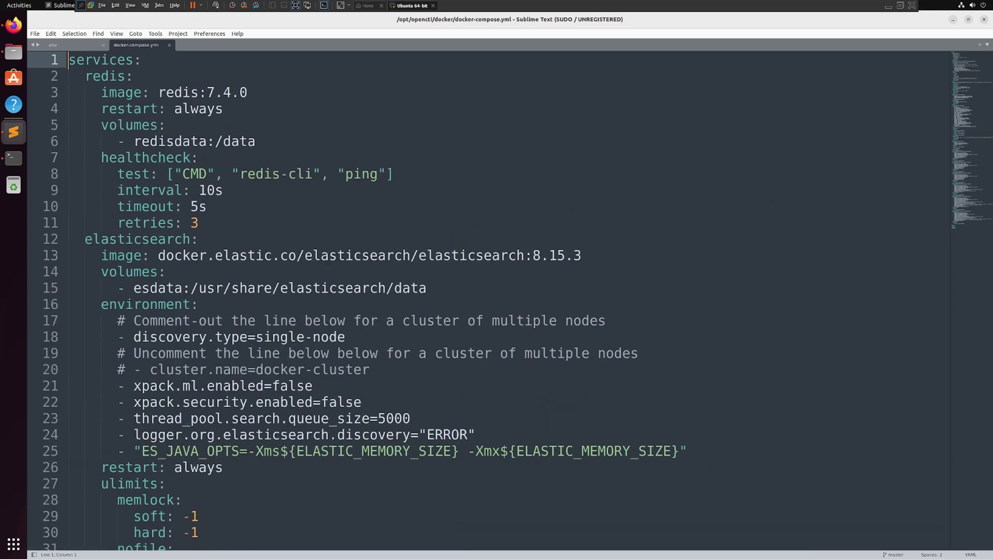
pyautogui.scroll(-20, 345, 264)
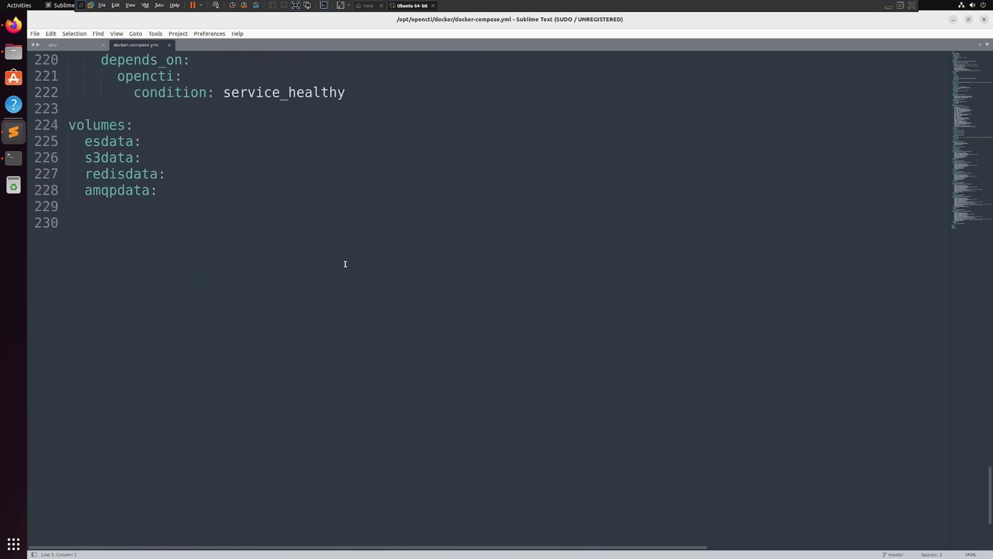
pyautogui.scroll(-3, 346, 264)
pyautogui.scroll(13, 349, 266)
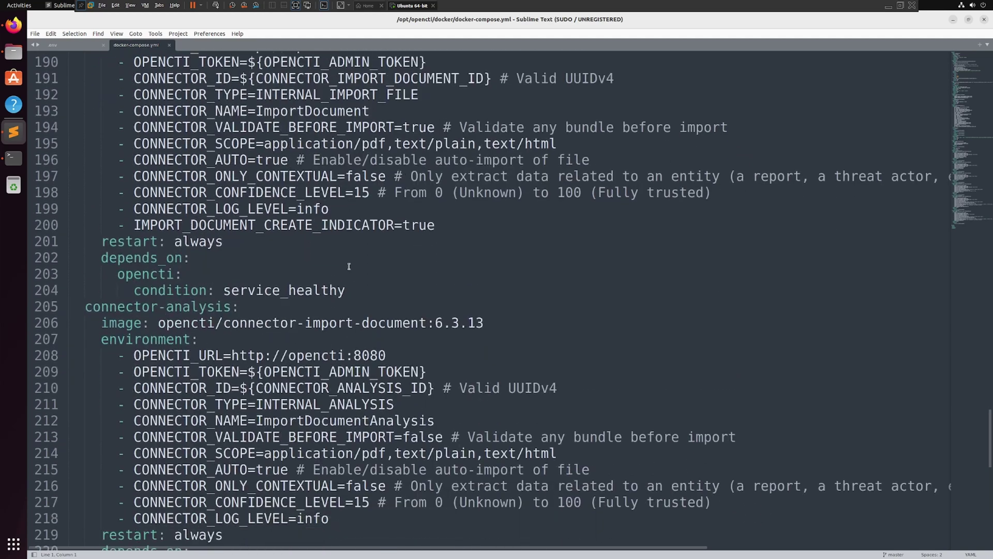
pyautogui.scroll(-4, 349, 266)
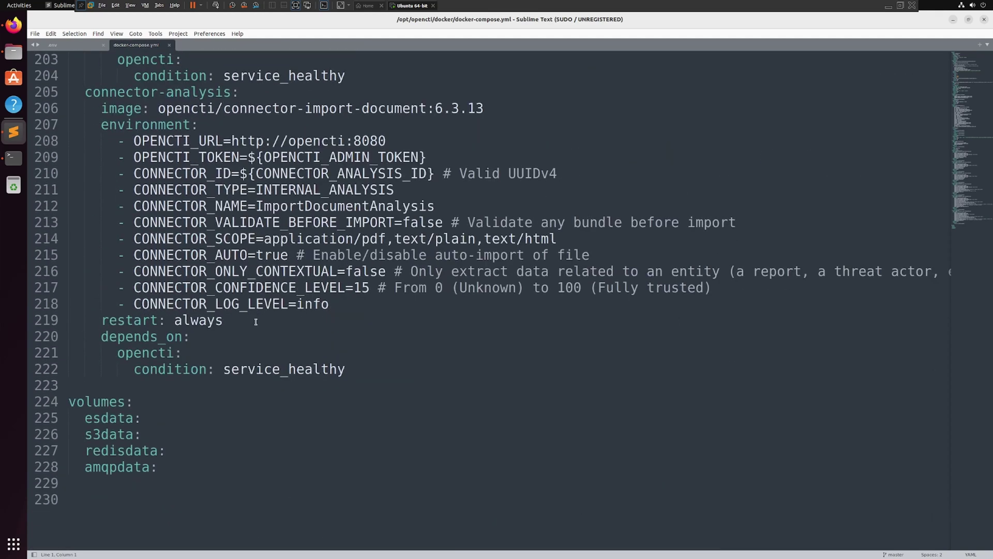
pyautogui.scroll(2, 247, 320)
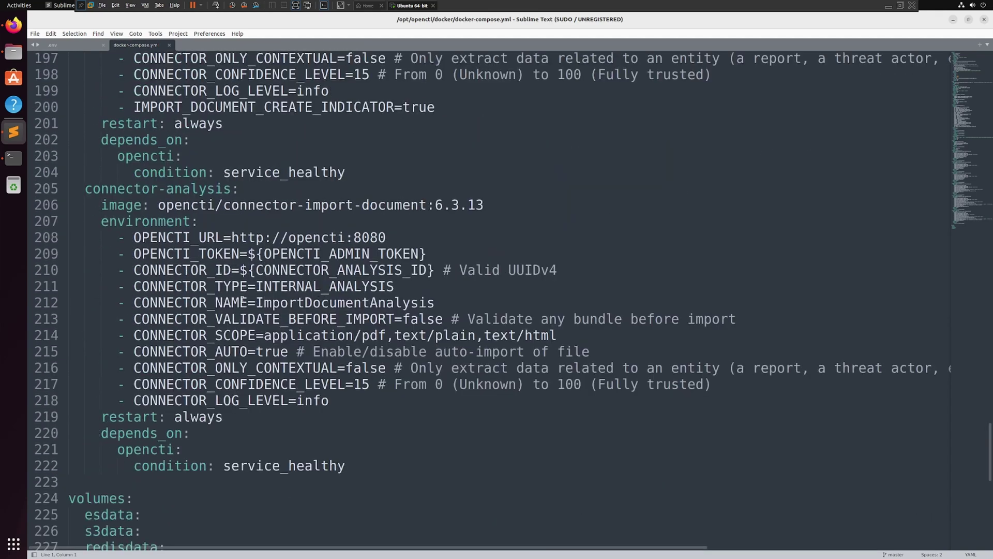
pyautogui.scroll(-2, 247, 320)
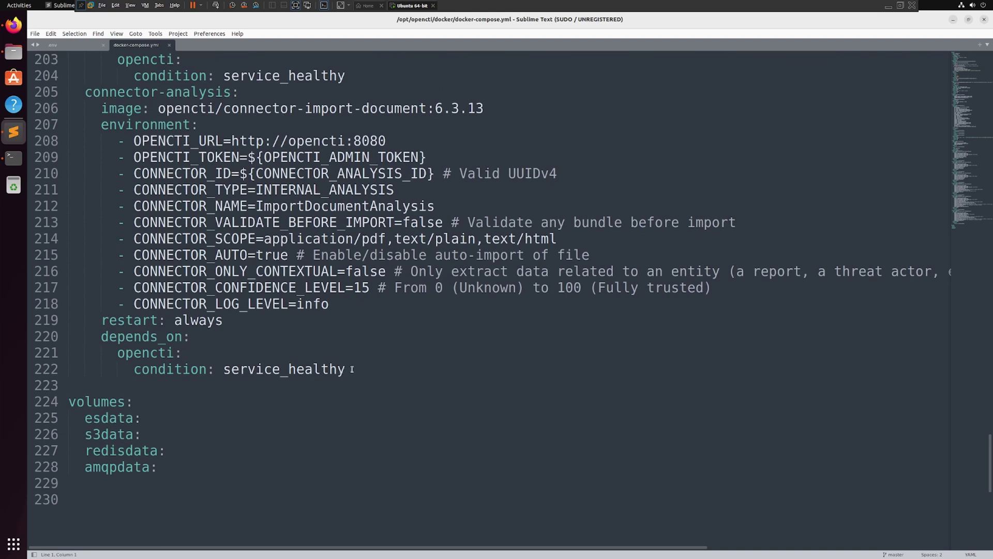
pyautogui.click(435, 369)
pyautogui.press('Return')
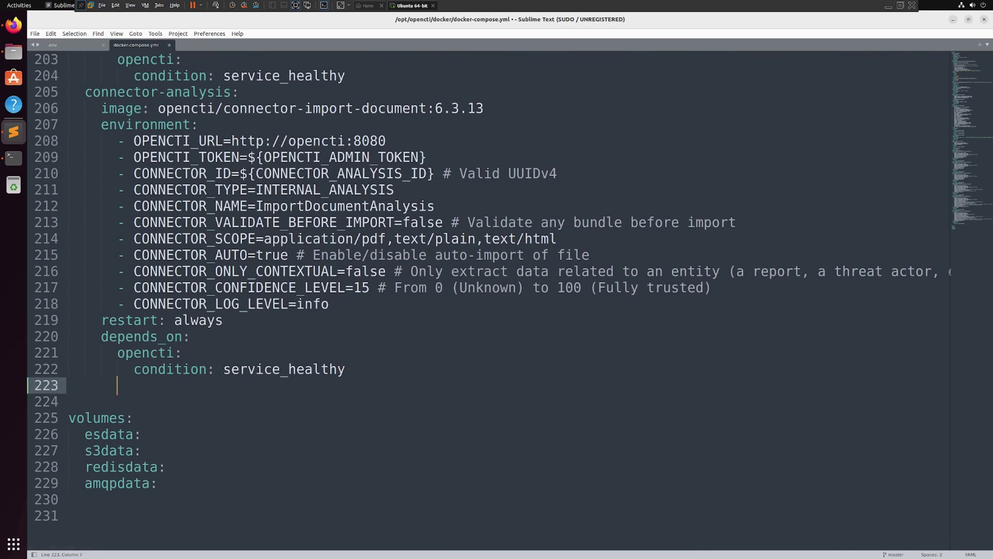
pyautogui.press('BackSpace')
pyautogui.hotkey('ctrl', 'v')
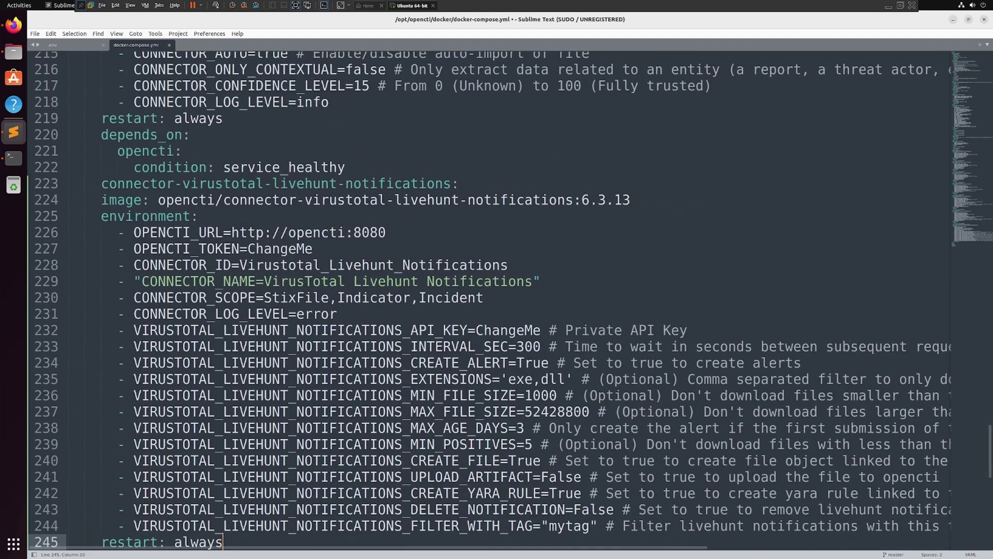
# - Insert a blank line between the analysis connector and the new service block
pyautogui.scroll(3, 236, 242)
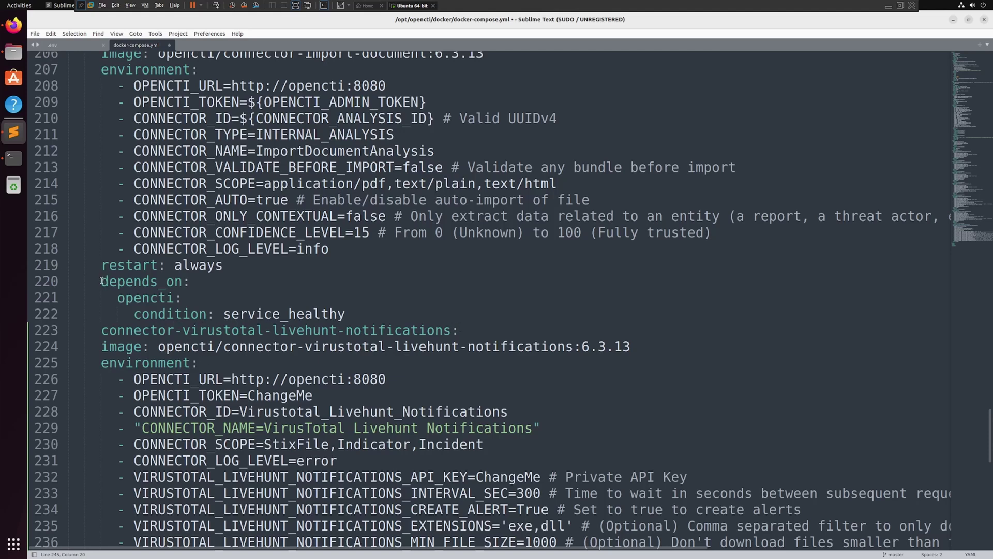
pyautogui.click(191, 281)
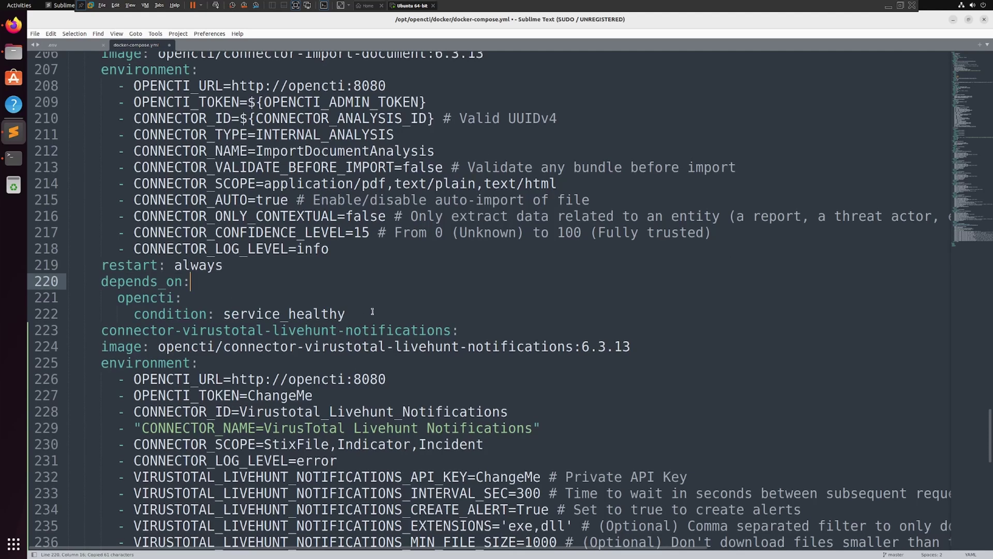
pyautogui.click(349, 314)
pyautogui.press('Return')
pyautogui.press('Return')
# - Select the new connector block through its depends_on lines 248–250 to check indentation
pyautogui.scroll(-2, 495, 301)
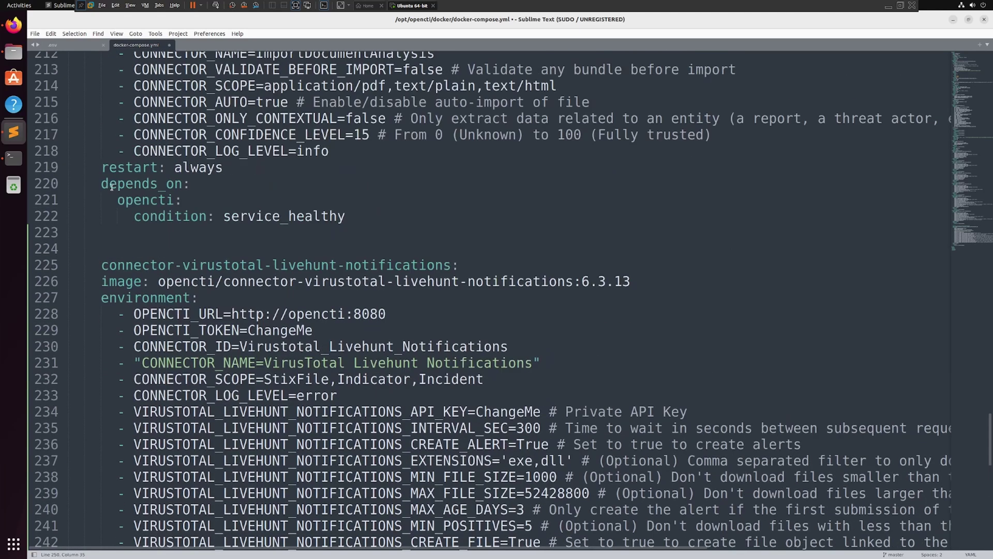
pyautogui.moveTo(102, 184); pyautogui.dragTo(347, 216)
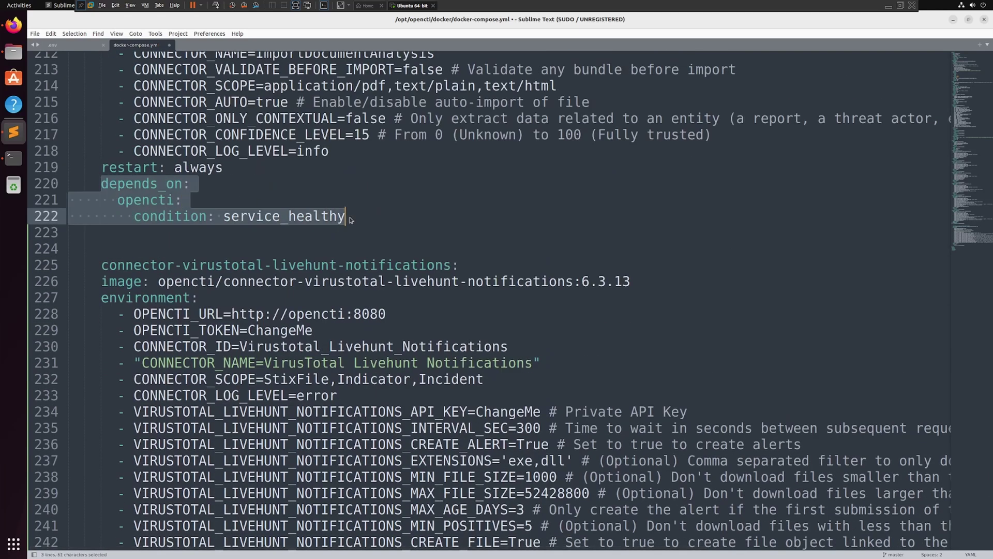
pyautogui.scroll(-1, 164, 217)
pyautogui.click(165, 217)
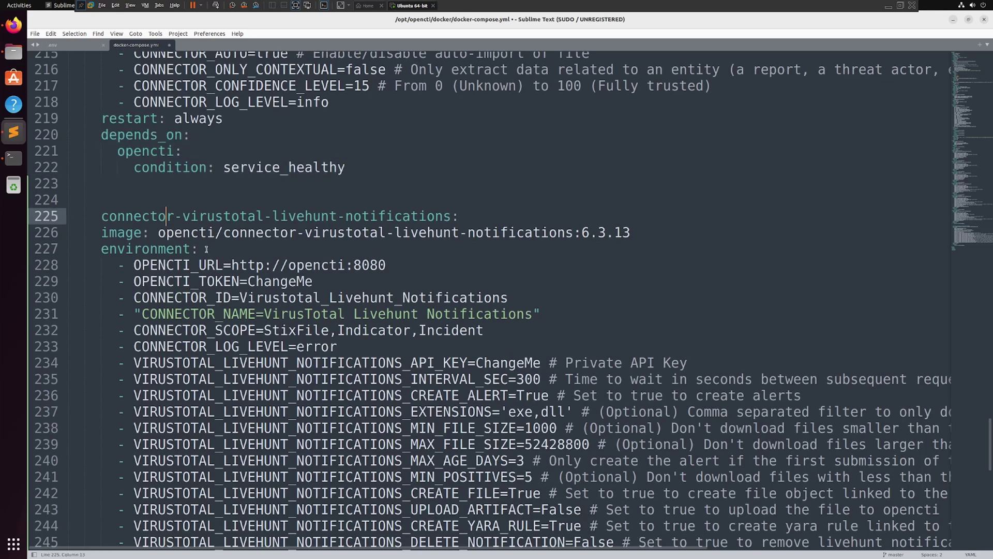
pyautogui.scroll(-8, 163, 239)
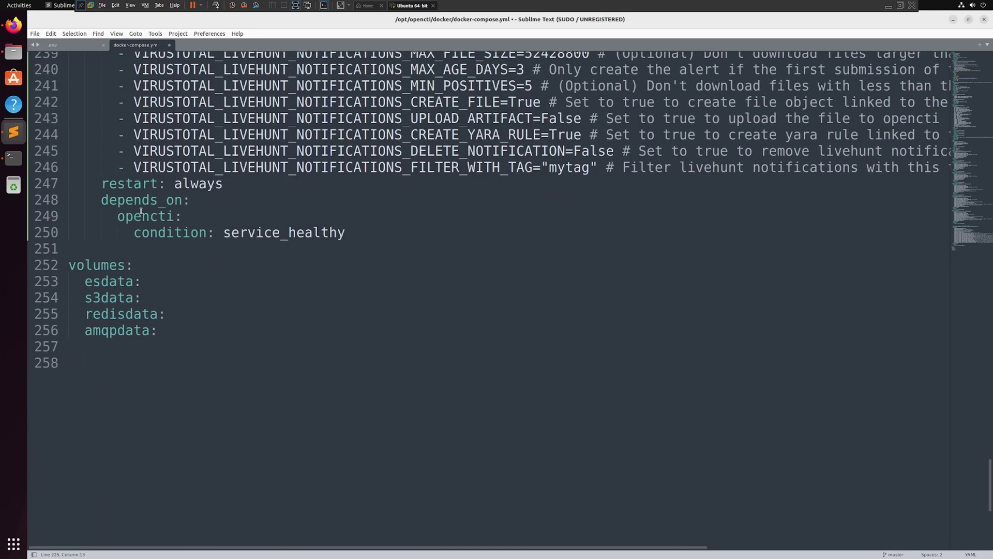
pyautogui.moveTo(104, 201); pyautogui.dragTo(345, 232)
pyautogui.click(345, 233)
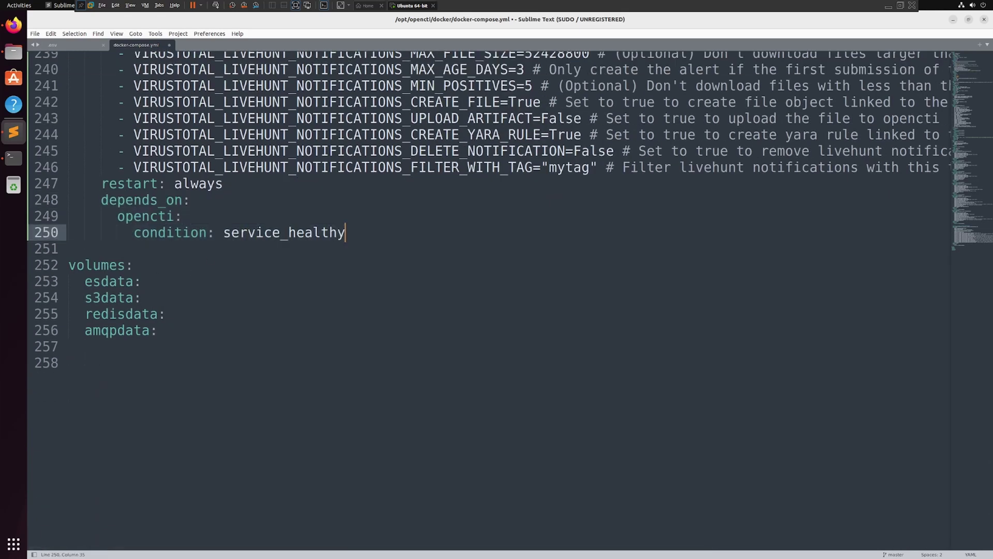
pyautogui.click(379, 218)
pyautogui.scroll(6, 393, 266)
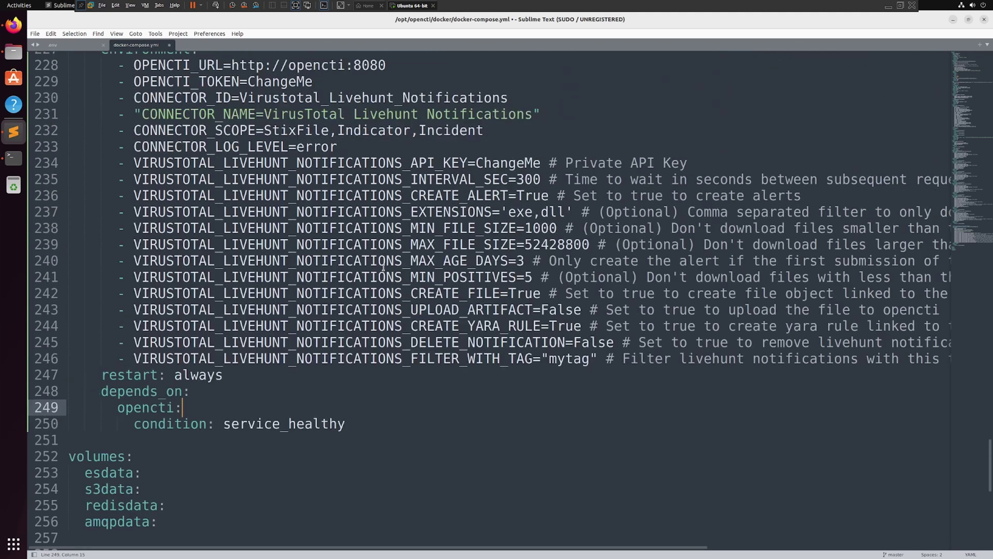
pyautogui.moveTo(101, 118); pyautogui.dragTo(264, 362)
pyautogui.moveTo(303, 425); pyautogui.dragTo(380, 528)
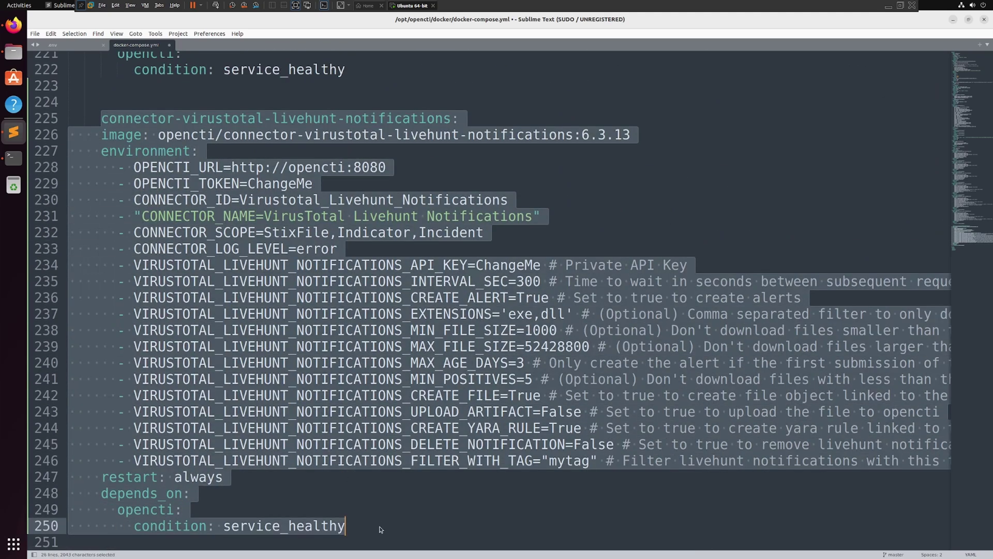
# - Change the livehunt connector's OPENCTI_URL host from opencti to 192.168.100.201
pyautogui.click(626, 199)
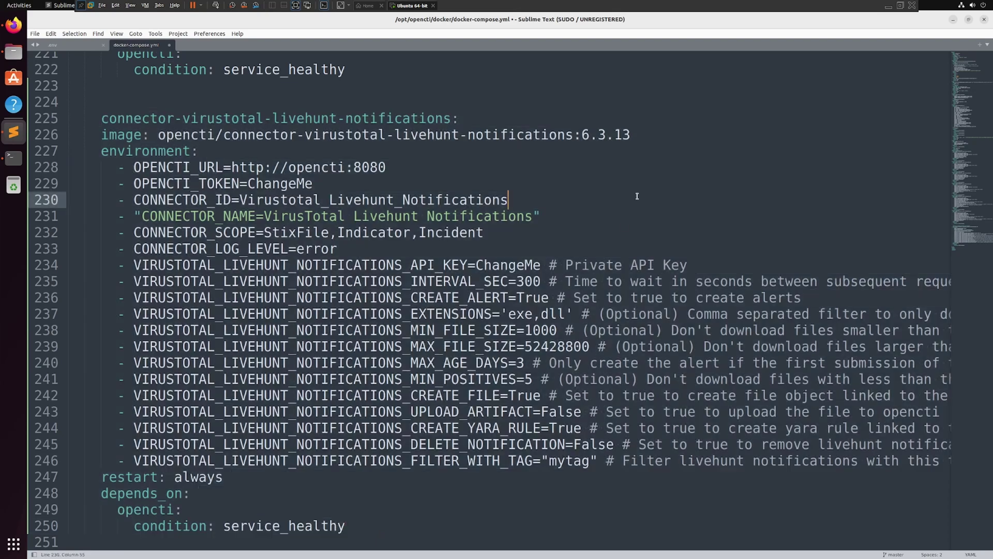
pyautogui.scroll(1, 317, 199)
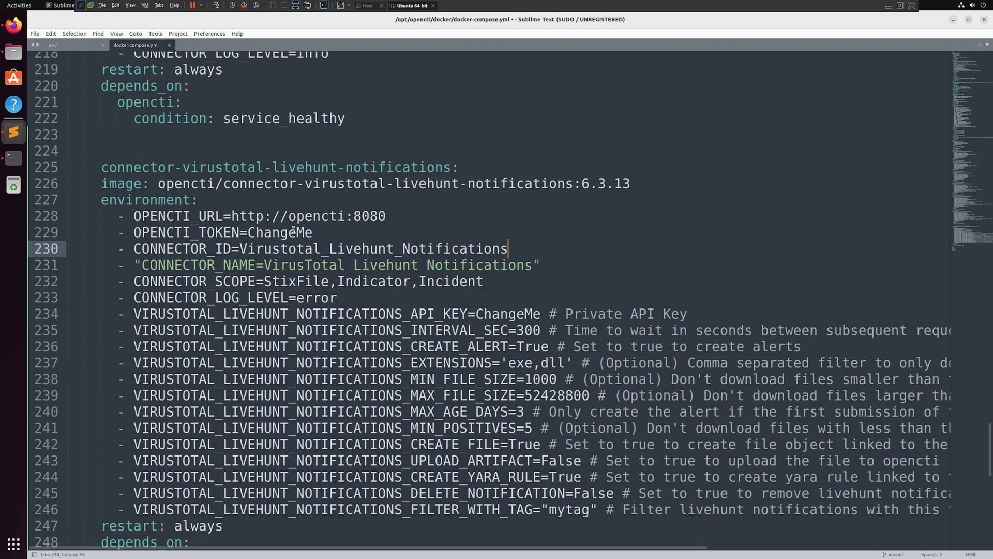
pyautogui.doubleClick(313, 216)
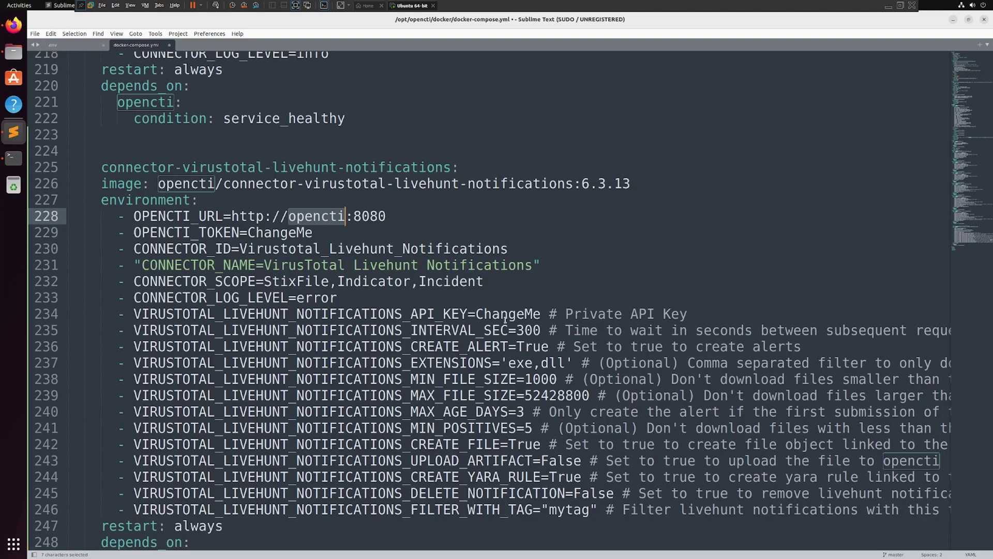
pyautogui.write('192.')
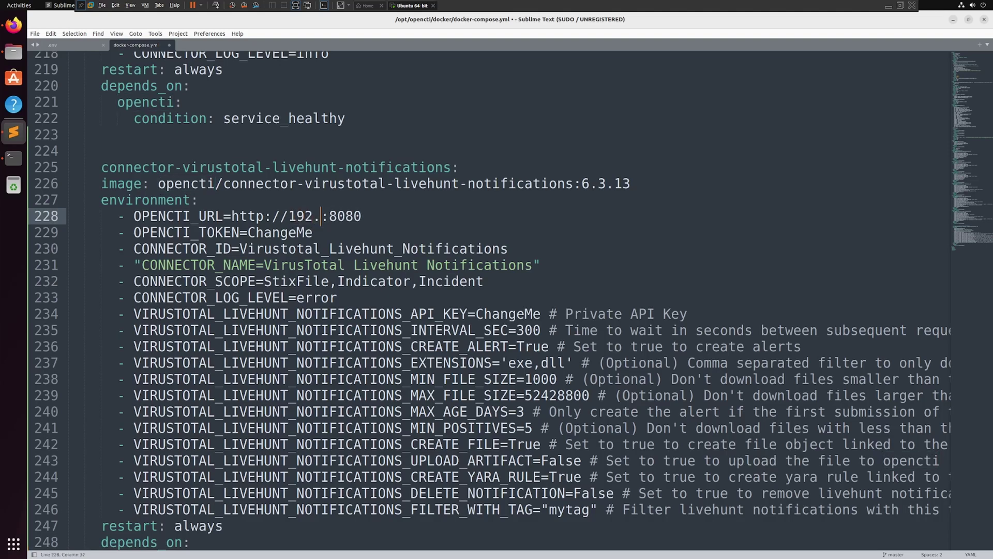
pyautogui.write('168.')
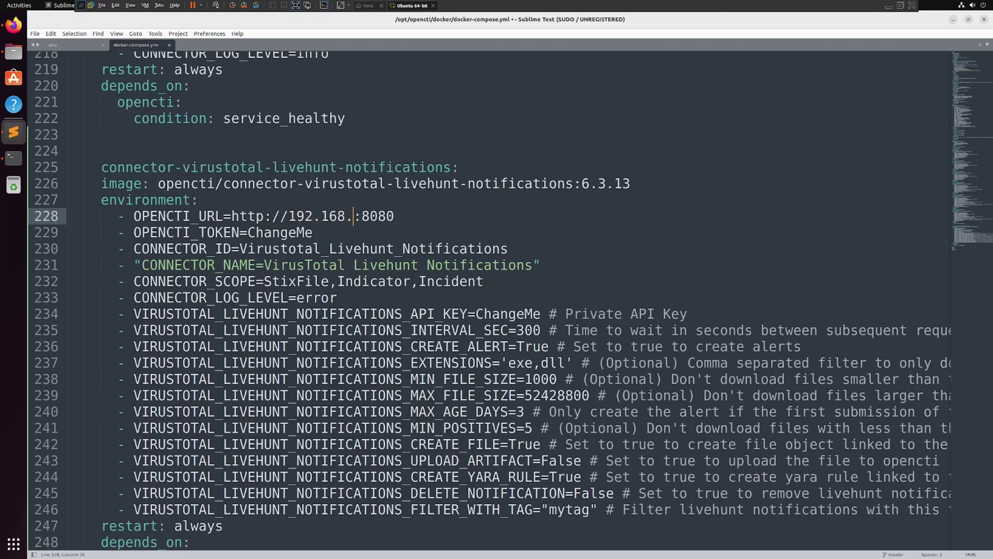
pyautogui.write('100.201')
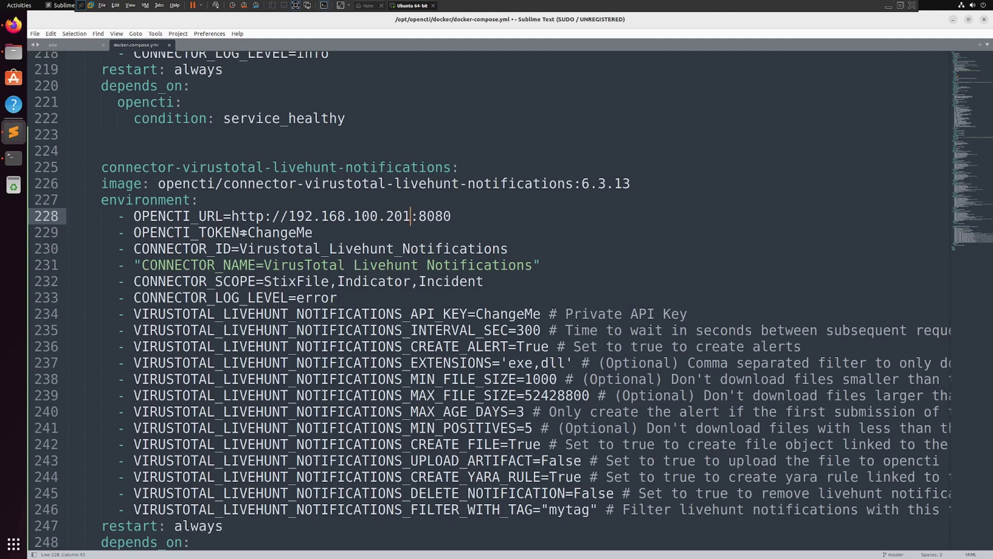
# - Replace the ChangeMe token with ${OPENCTI_ADMIN_TOKEN} copied from connector-analysis
pyautogui.moveTo(247, 232); pyautogui.dragTo(312, 231)
pyautogui.scroll(6, 311, 220)
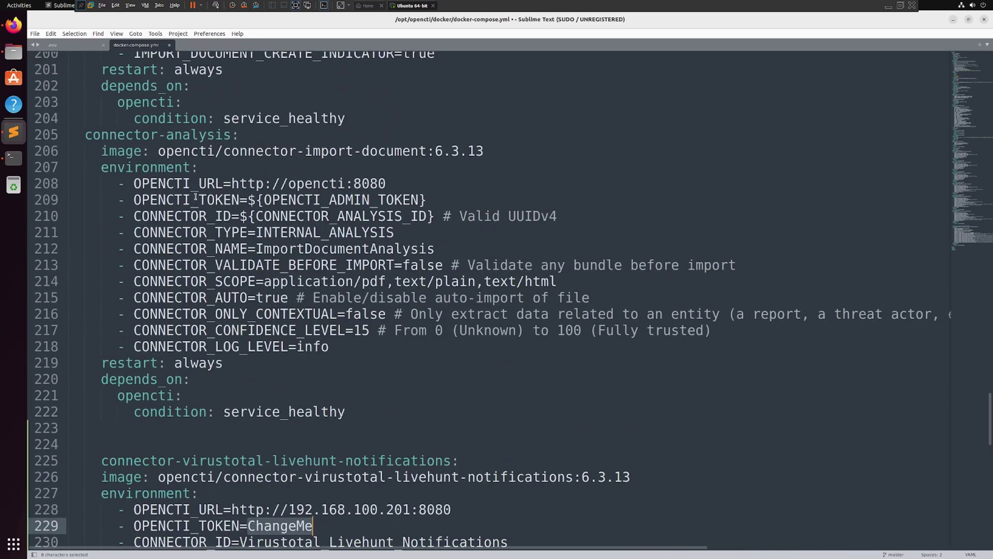
pyautogui.moveTo(248, 200); pyautogui.dragTo(426, 203)
pyautogui.hotkey('ctrl', 'c')
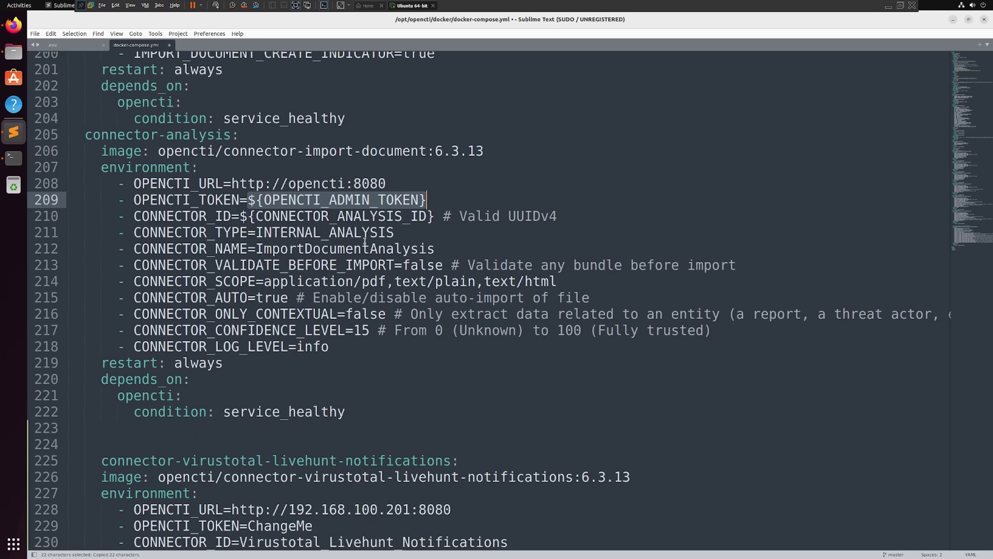
pyautogui.scroll(-9, 365, 241)
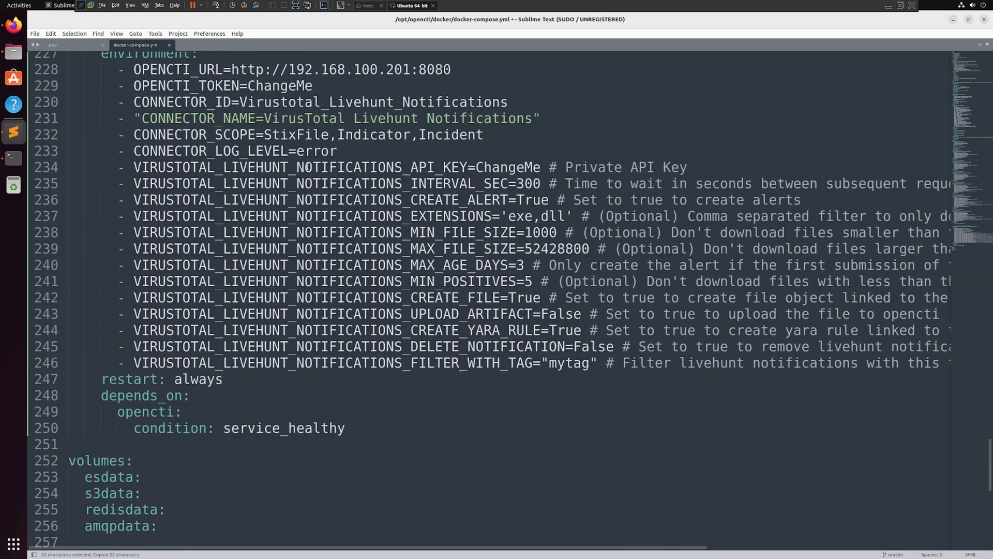
pyautogui.moveTo(248, 86); pyautogui.dragTo(312, 85)
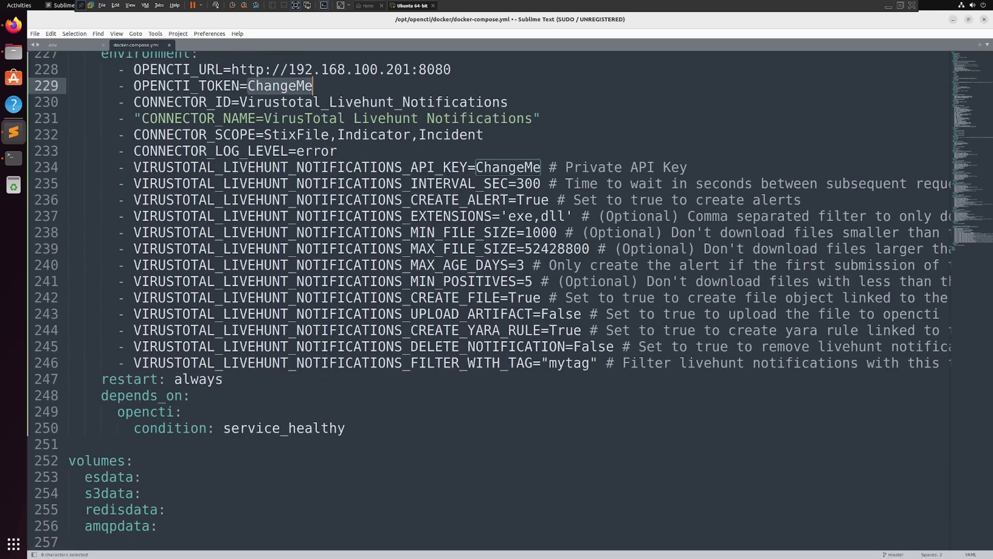
pyautogui.hotkey('ctrl', 'v')
# - Review the Private API Key comment on line 234 and save docker-compose.yml
pyautogui.scroll(1, 380, 164)
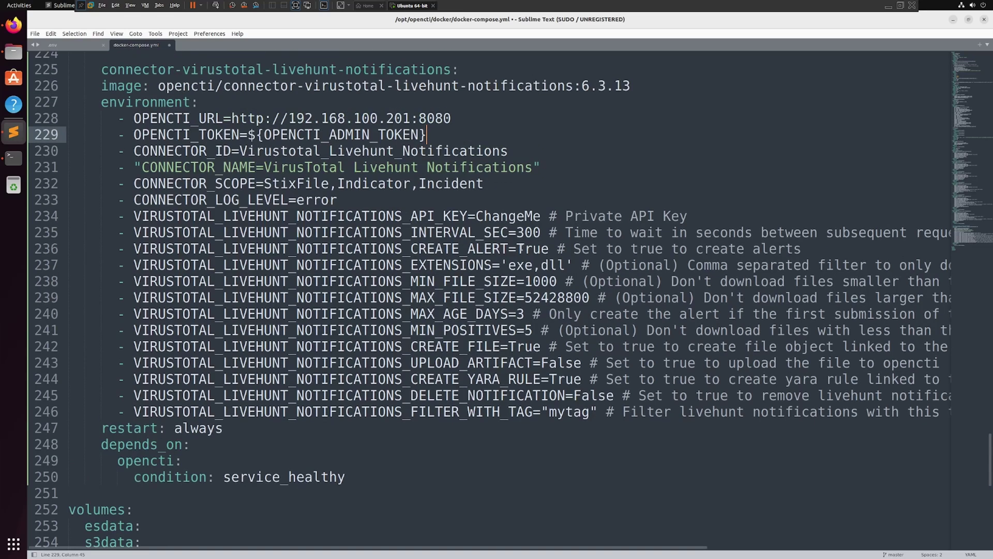
pyautogui.moveTo(545, 220); pyautogui.dragTo(688, 218)
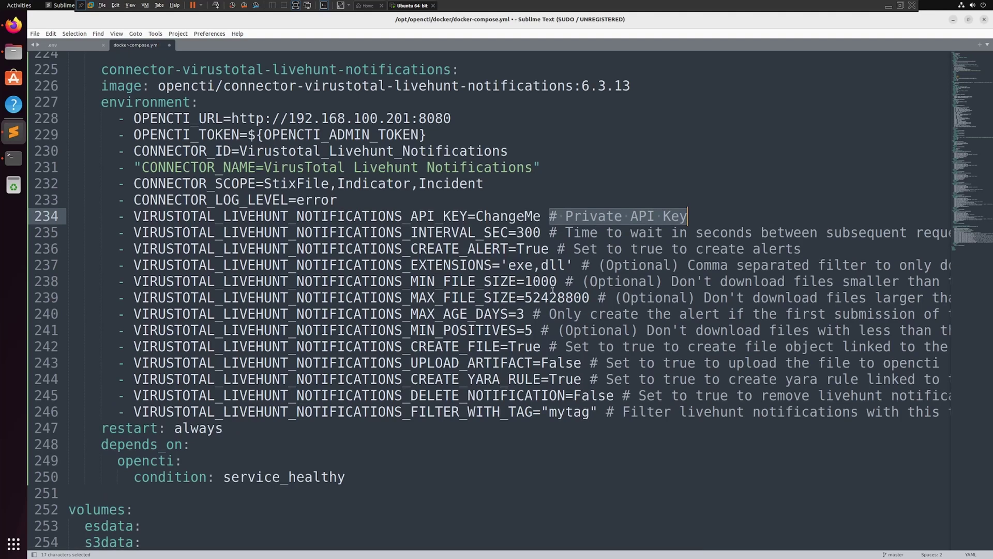
pyautogui.click(449, 433)
pyautogui.scroll(1, 424, 374)
pyautogui.scroll(2, 423, 373)
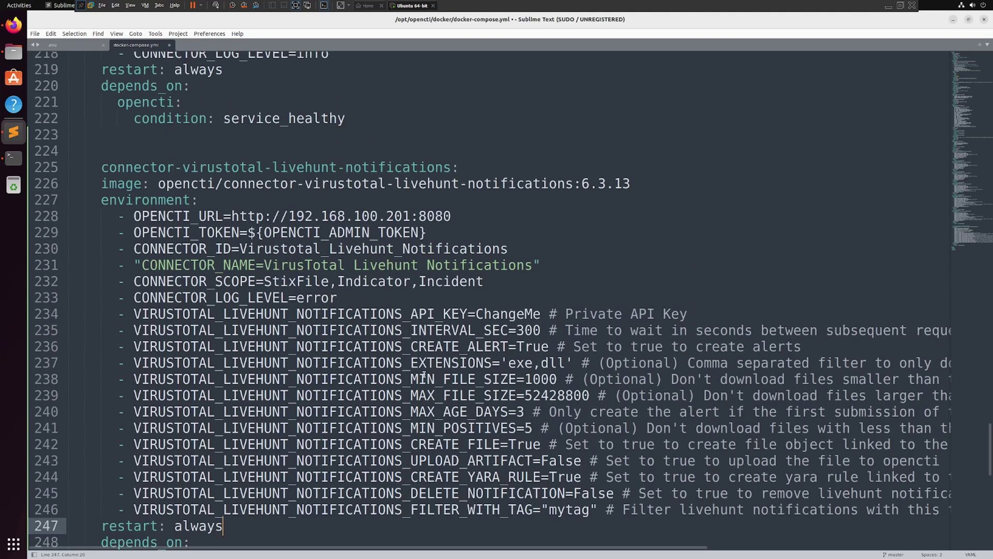
pyautogui.scroll(1, 148, 198)
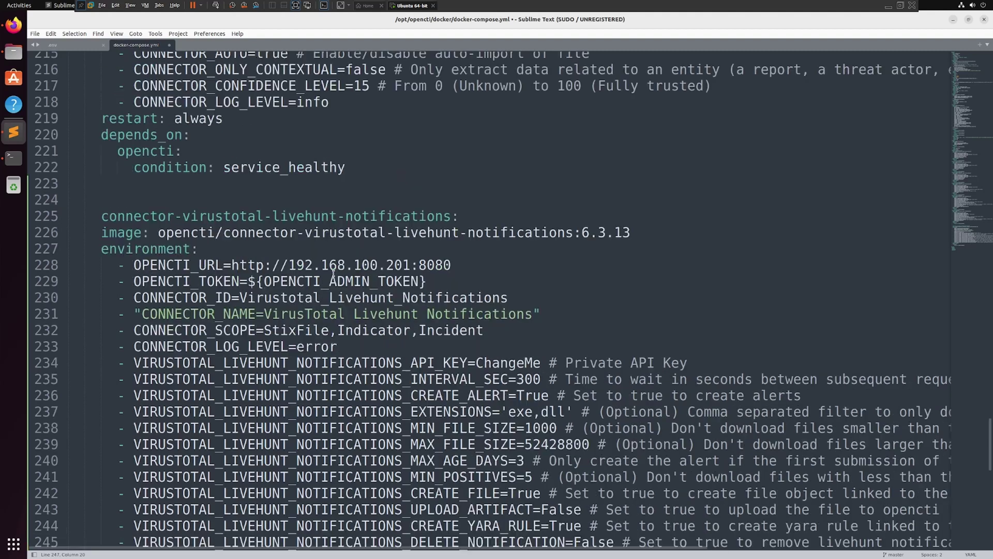
pyautogui.click(148, 198)
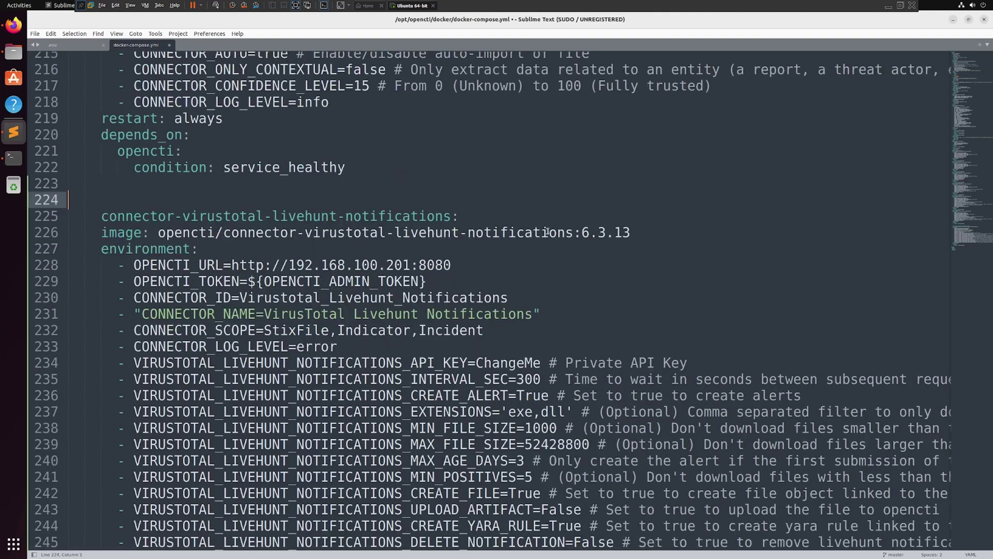
pyautogui.hotkey('ctrl', 's')
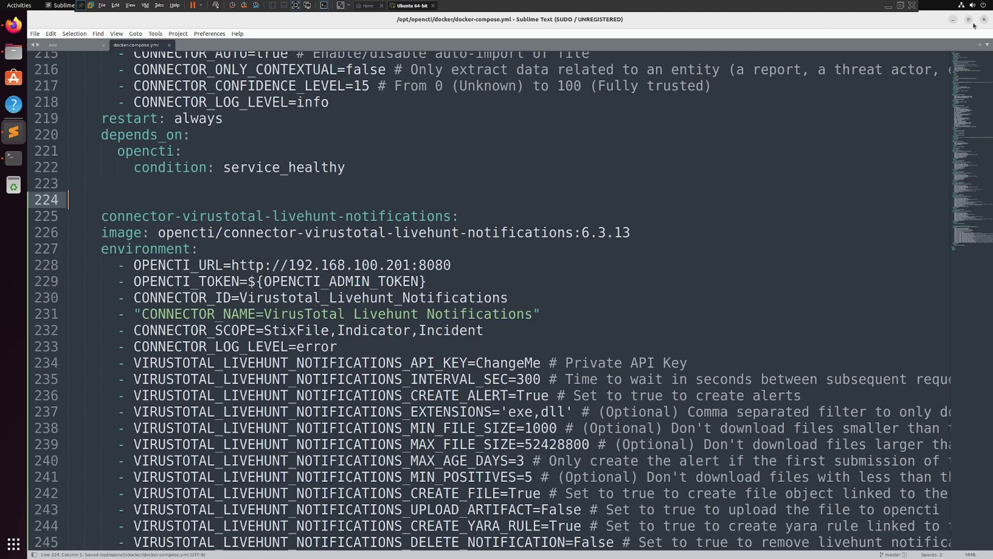
# - Rerun 'sudo docker-compose up -d' to pull and create the livehunt notifications container
pyautogui.click(953, 21)
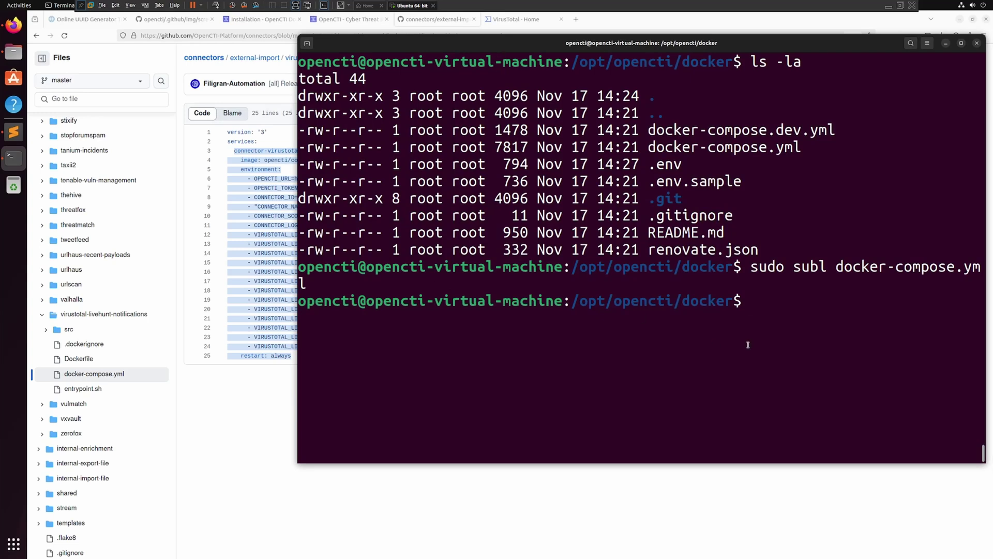
pyautogui.write('ls -la')
pyautogui.press('Up')
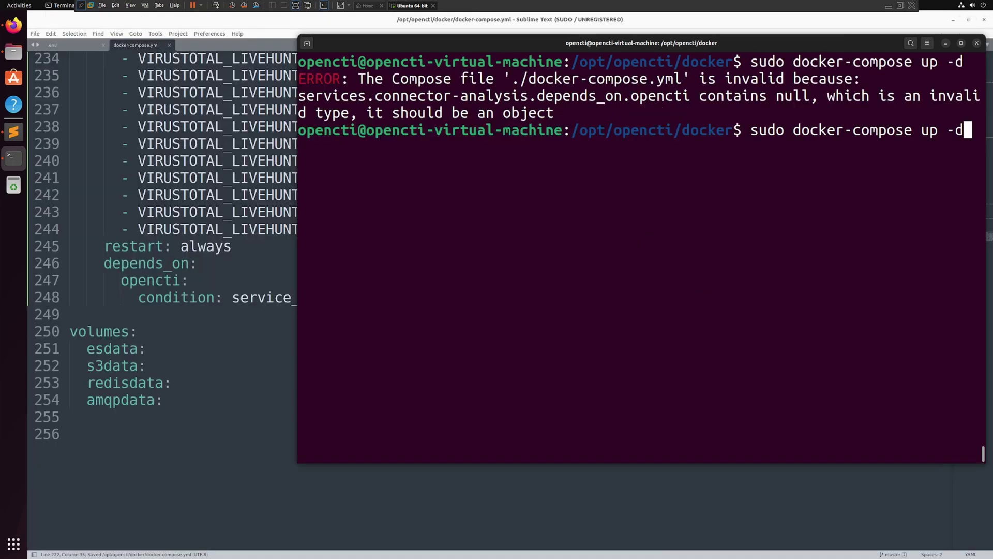
pyautogui.press('Return')
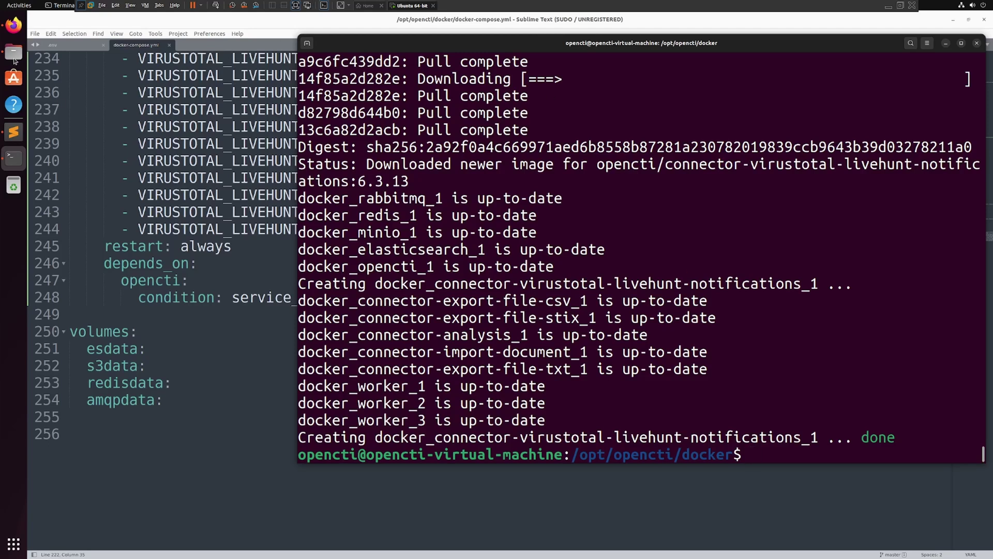
pyautogui.click(14, 25)
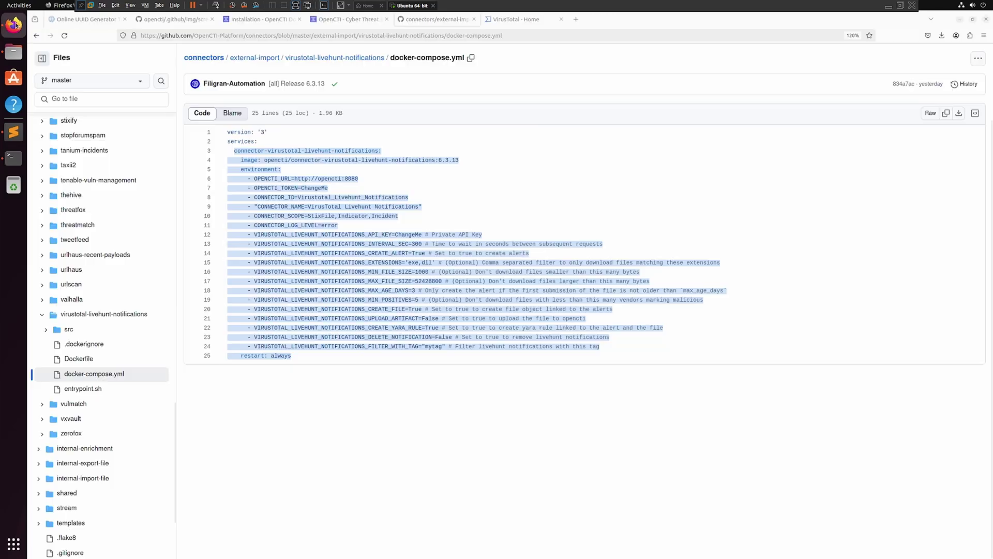
# - Reload OpenCTI's Connectors page to confirm VirusTotal Livehunt Notifications is active, then go Home
pyautogui.click(337, 24)
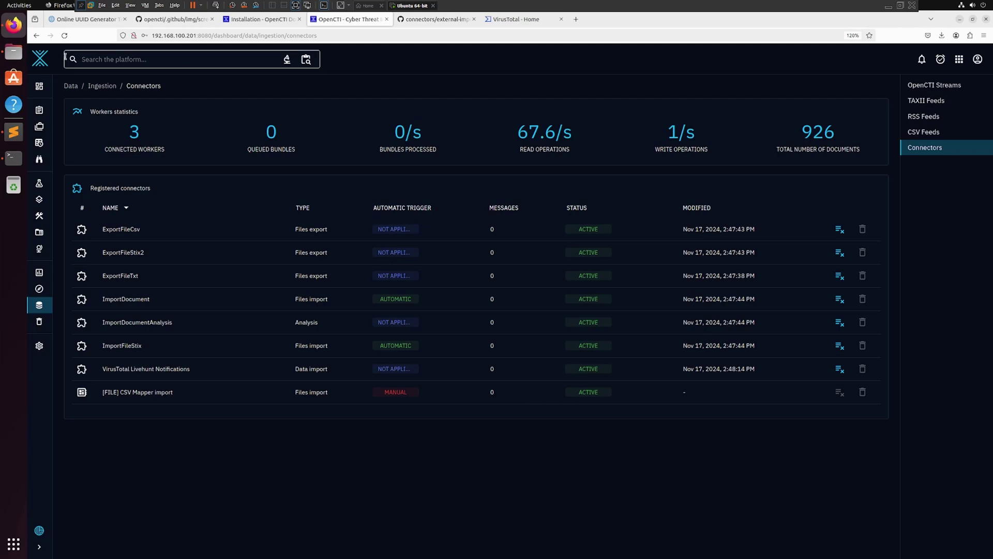
pyautogui.click(64, 35)
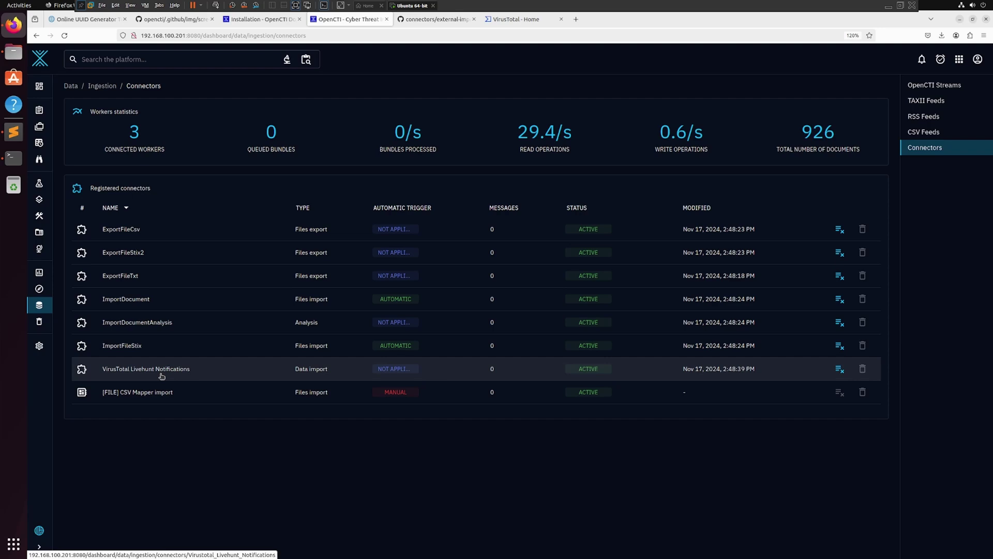
pyautogui.click(39, 85)
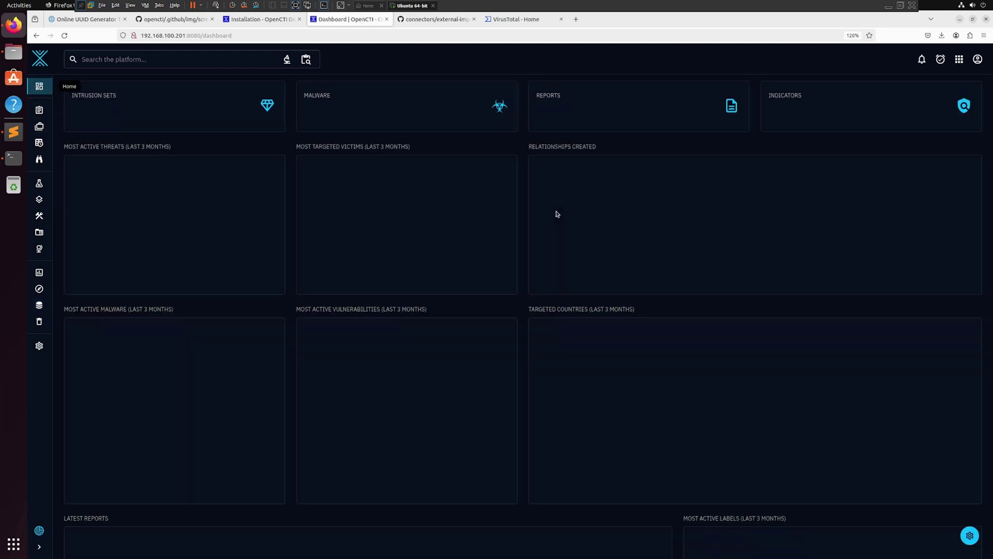